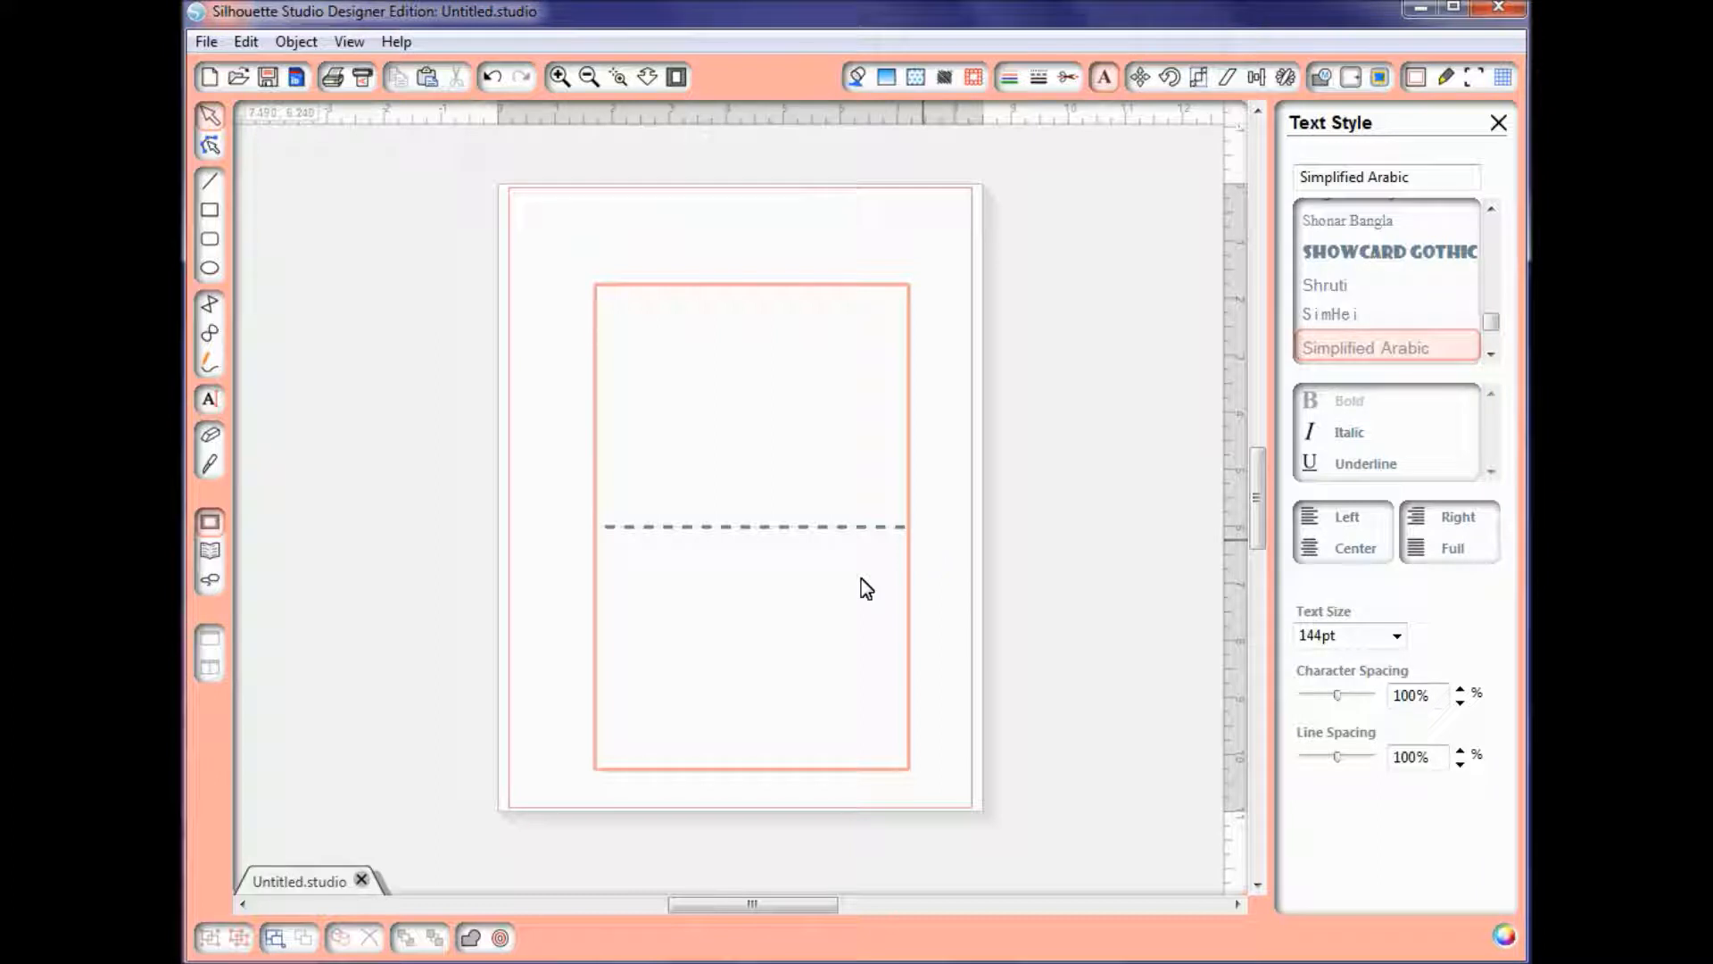
Step: Add the text JOY inside the upper half of the card, above the dashed fold line
left_click(214, 401)
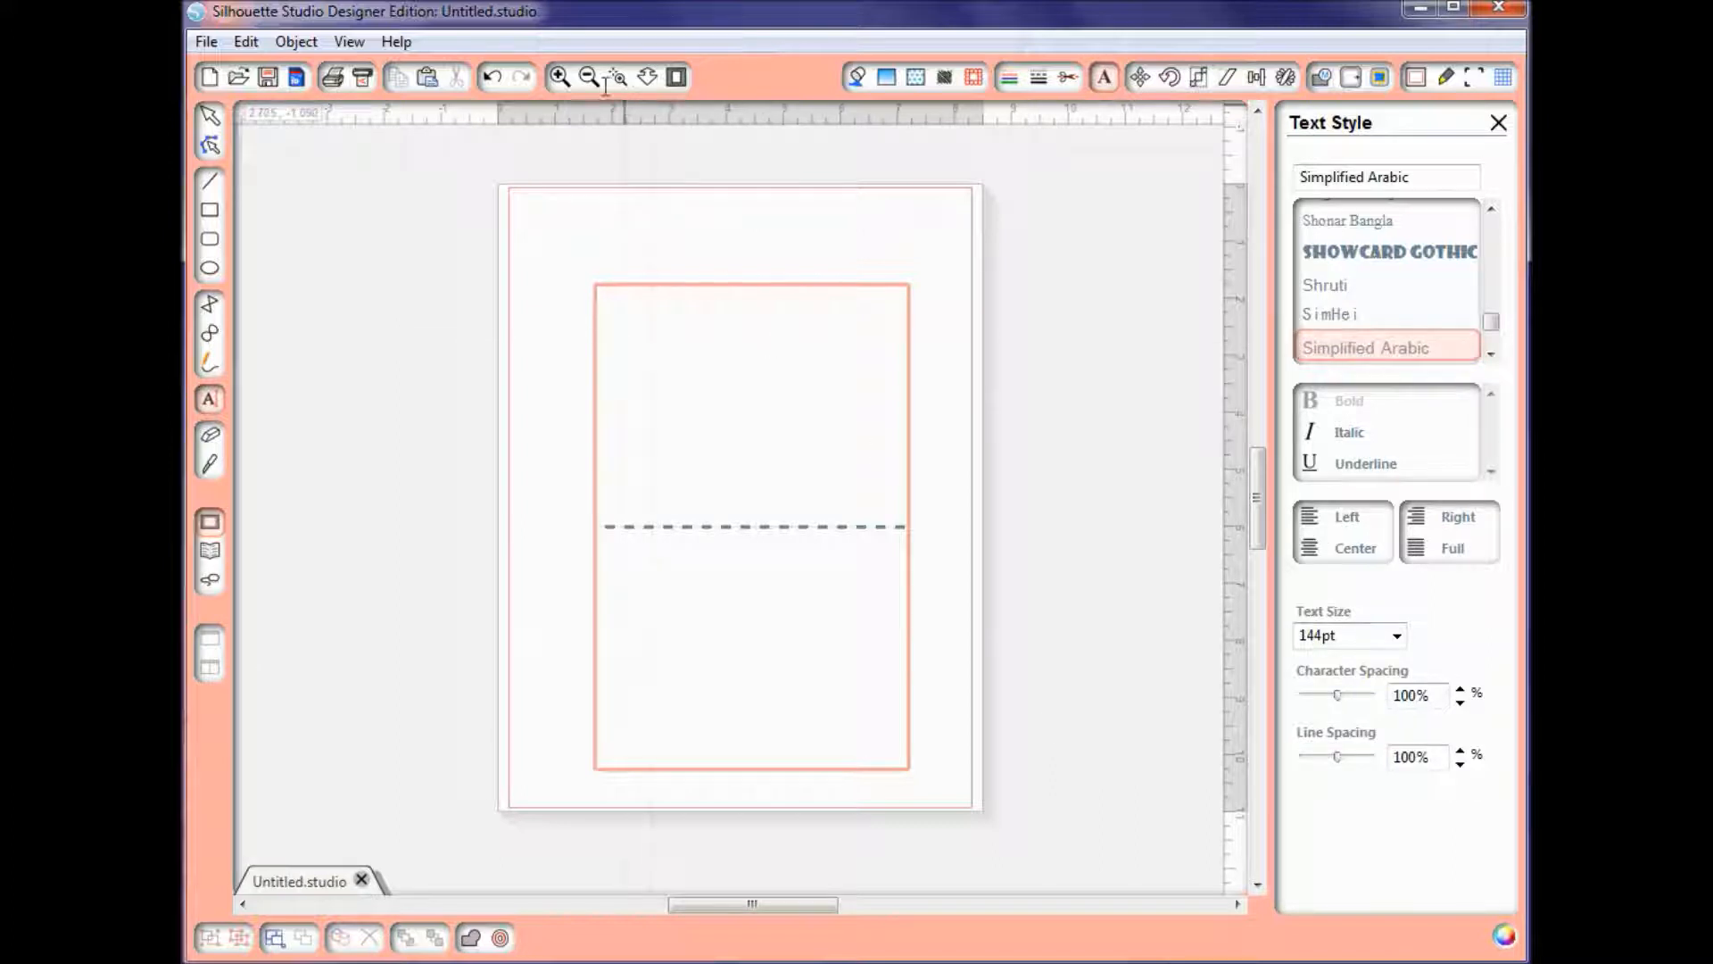
left_click(560, 77)
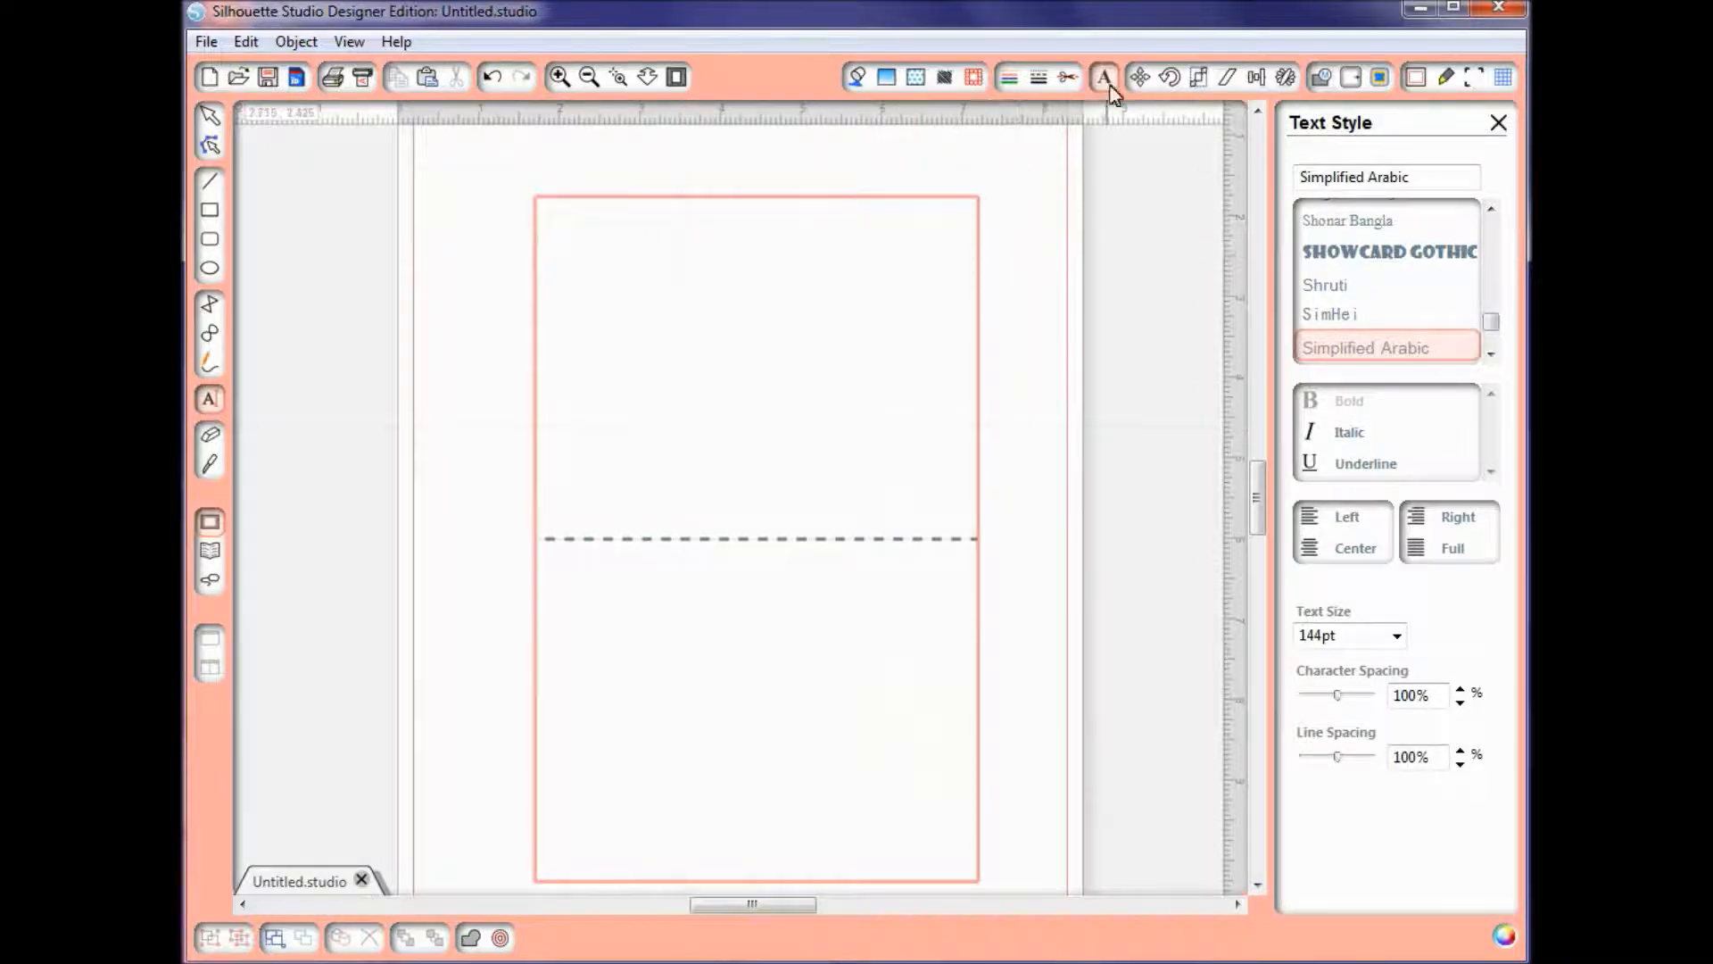
left_click(681, 415)
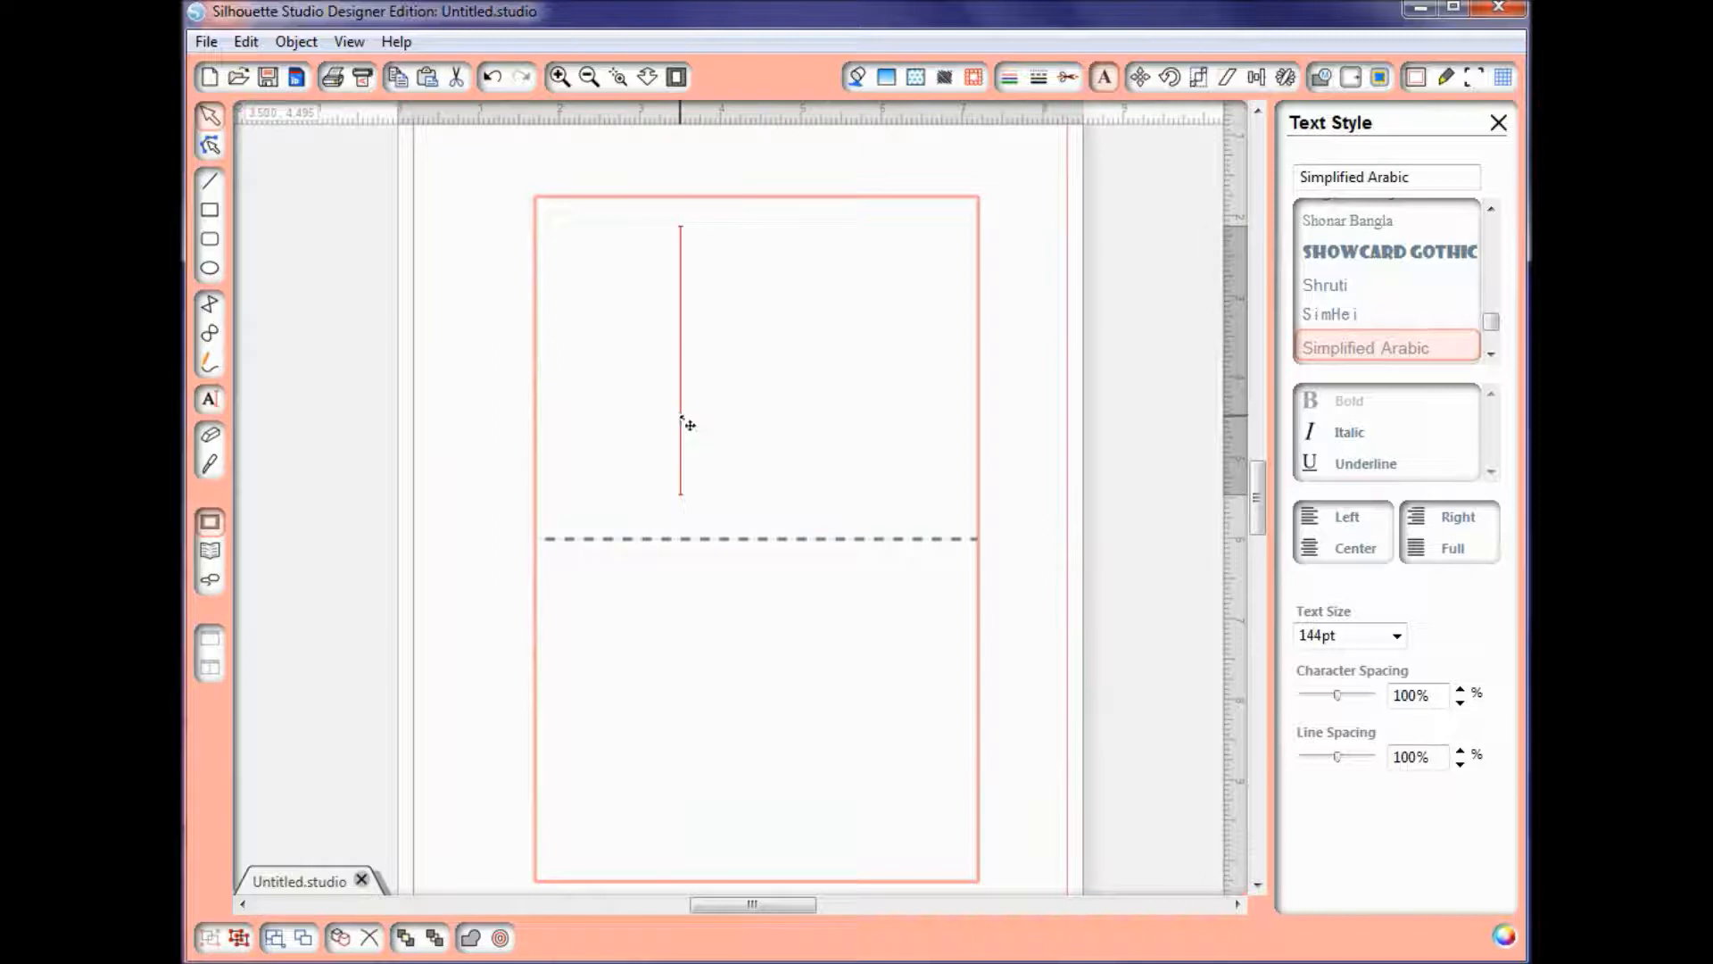
type("J")
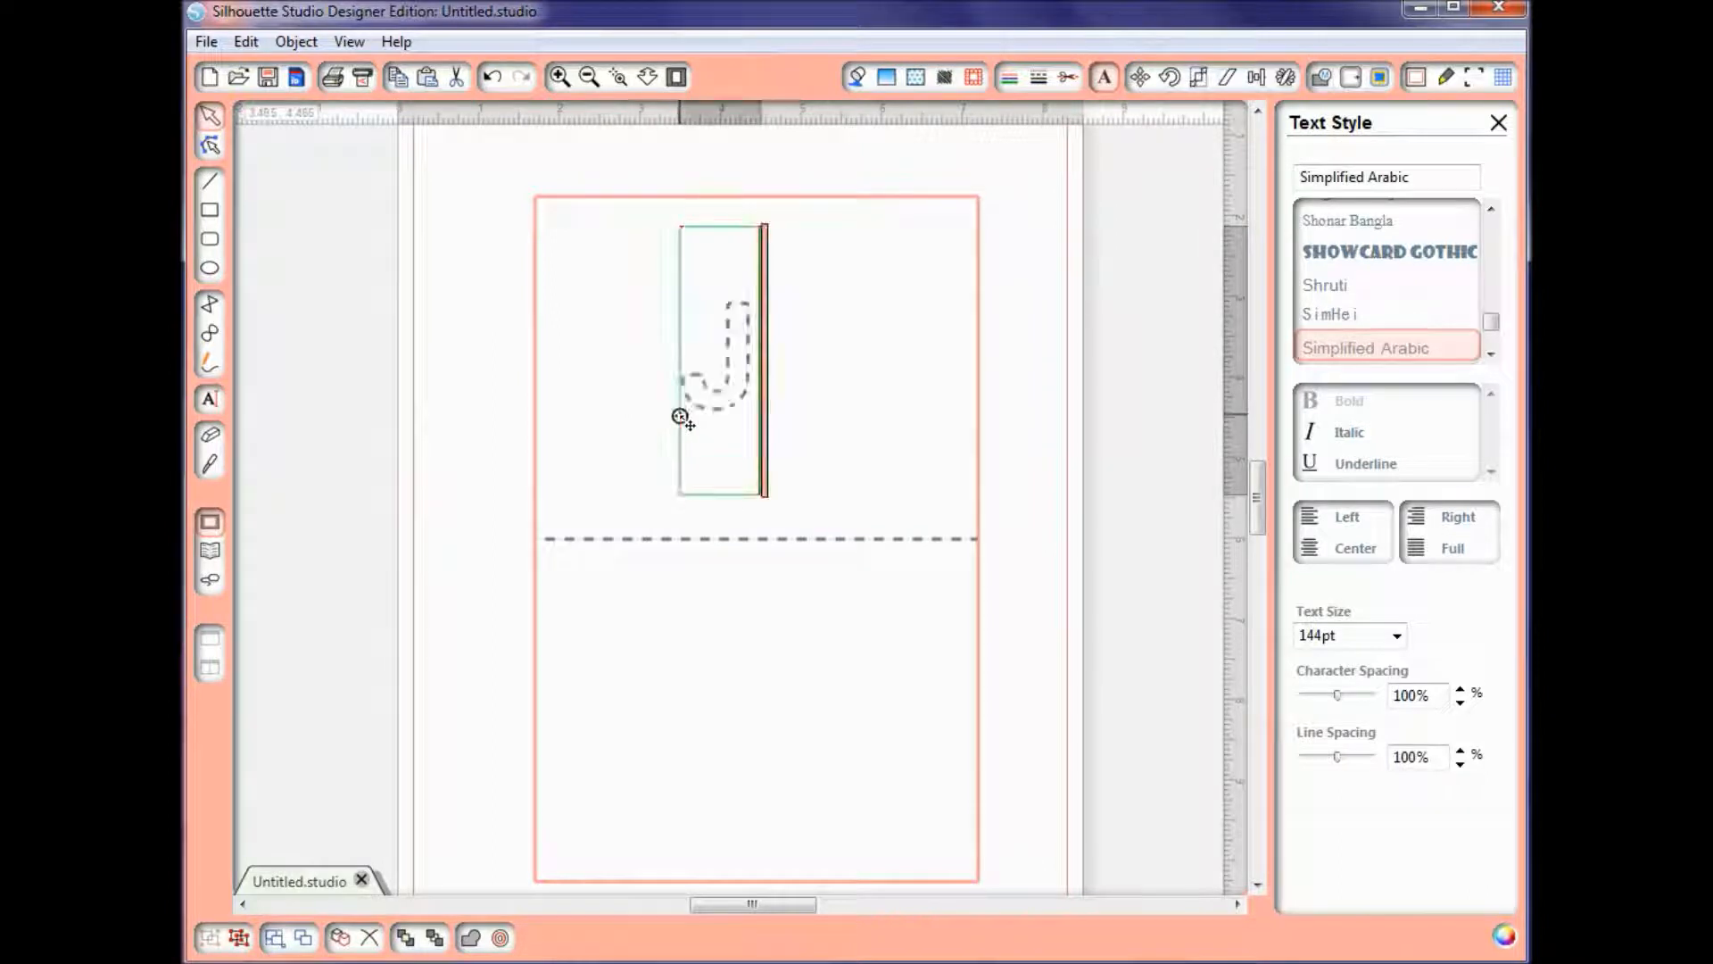
type("OY")
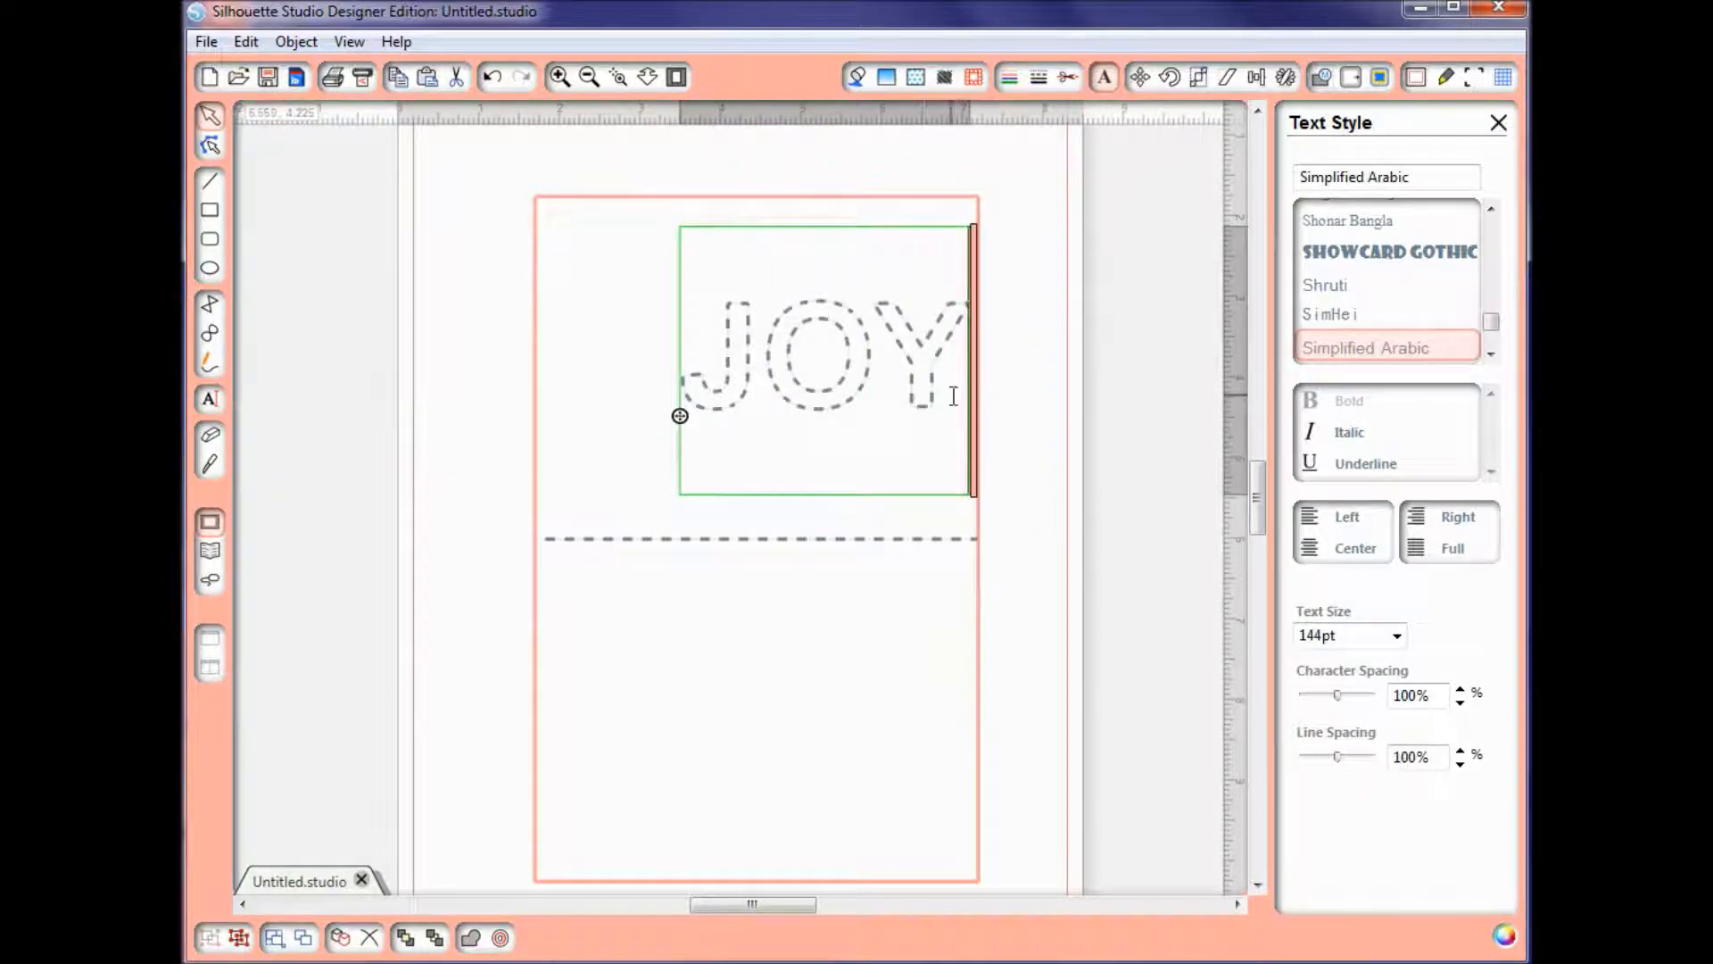
Step: Set the JOY text's cut style to Cut and move the text to the middle of the card's upper half
left_click_drag(956, 394, 647, 381)
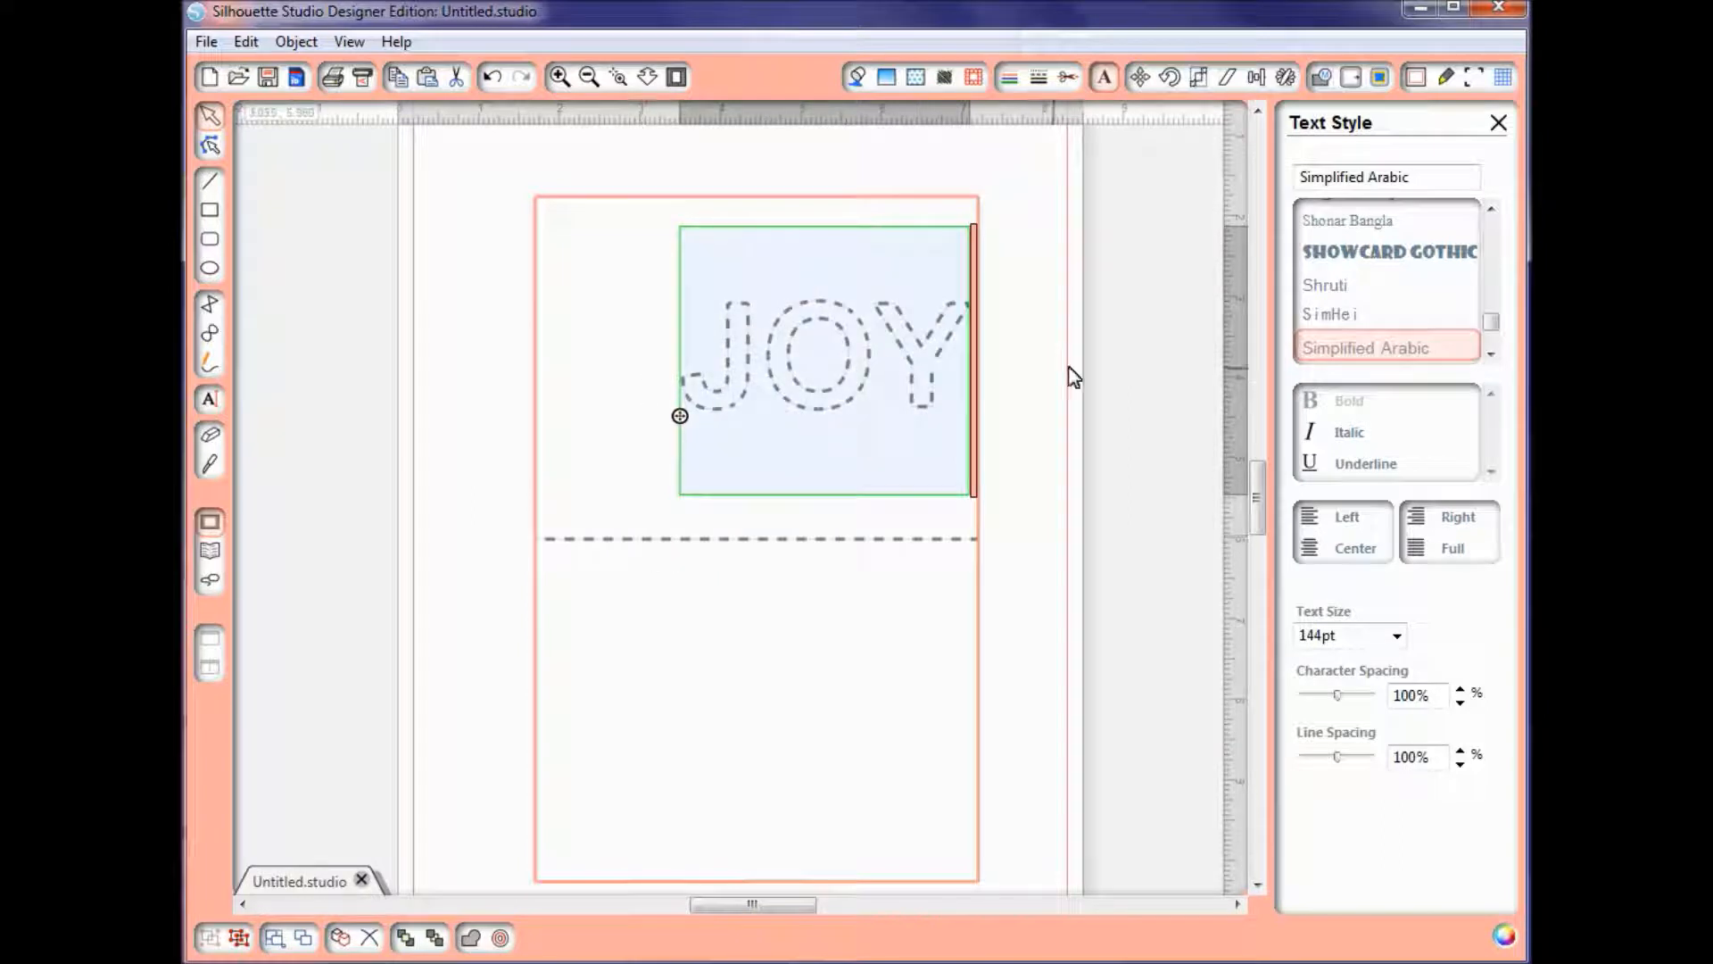
left_click(1069, 79)
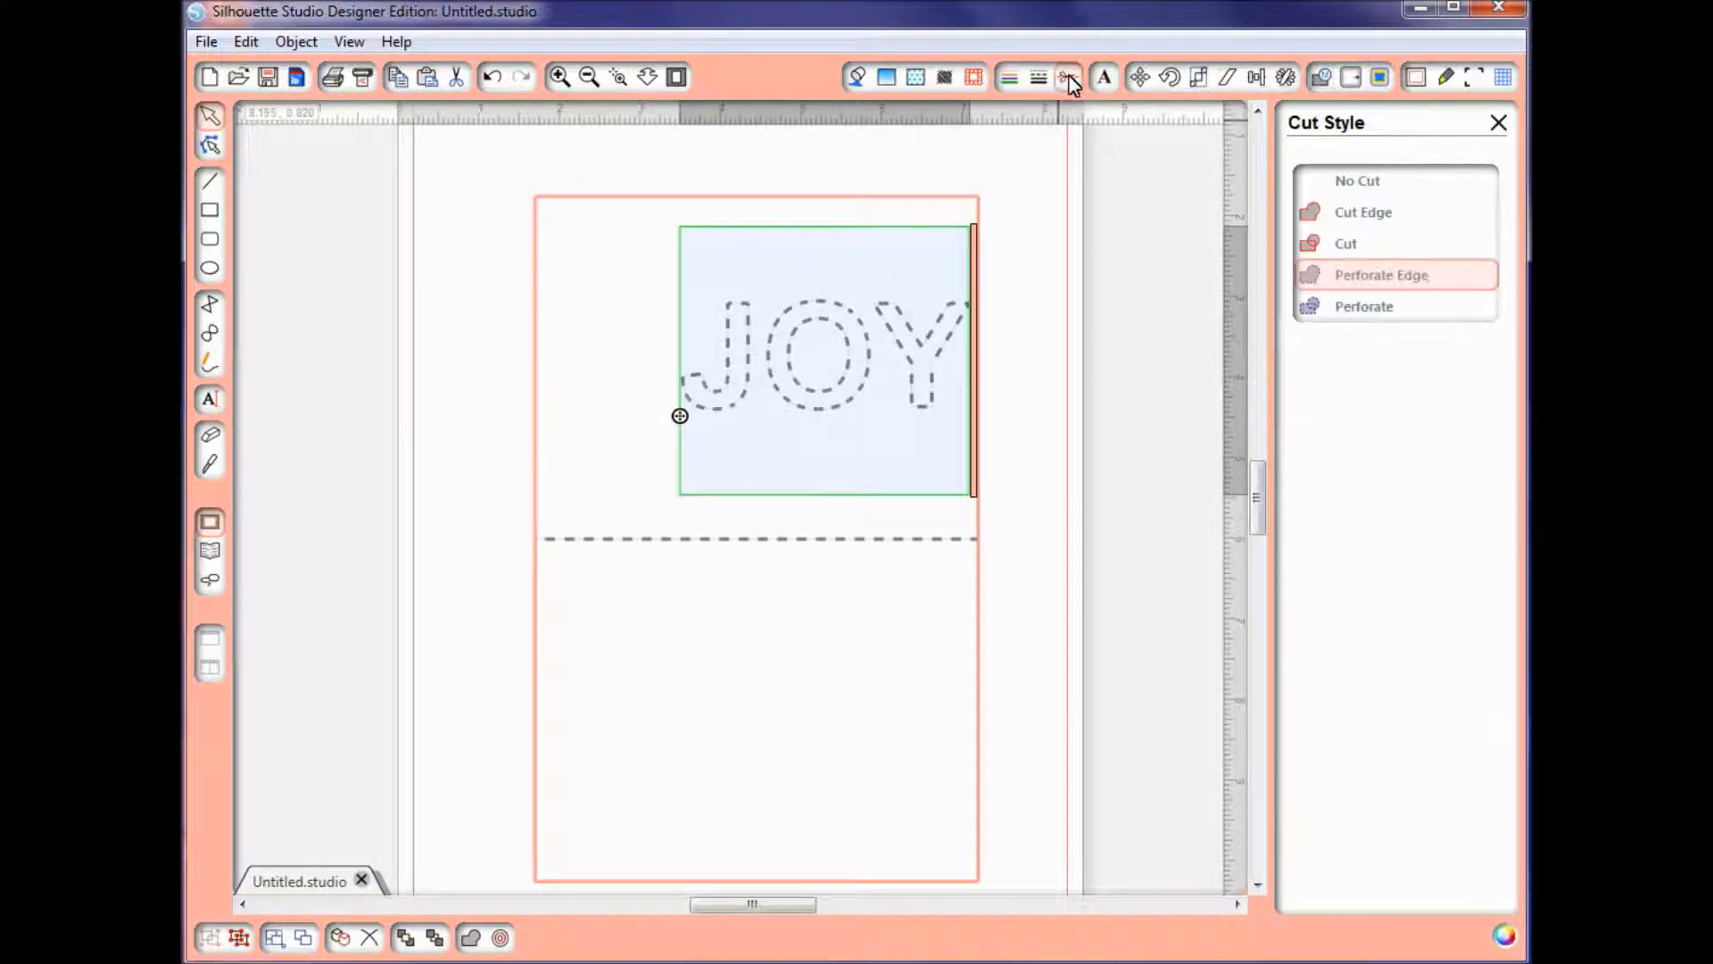
left_click(1347, 245)
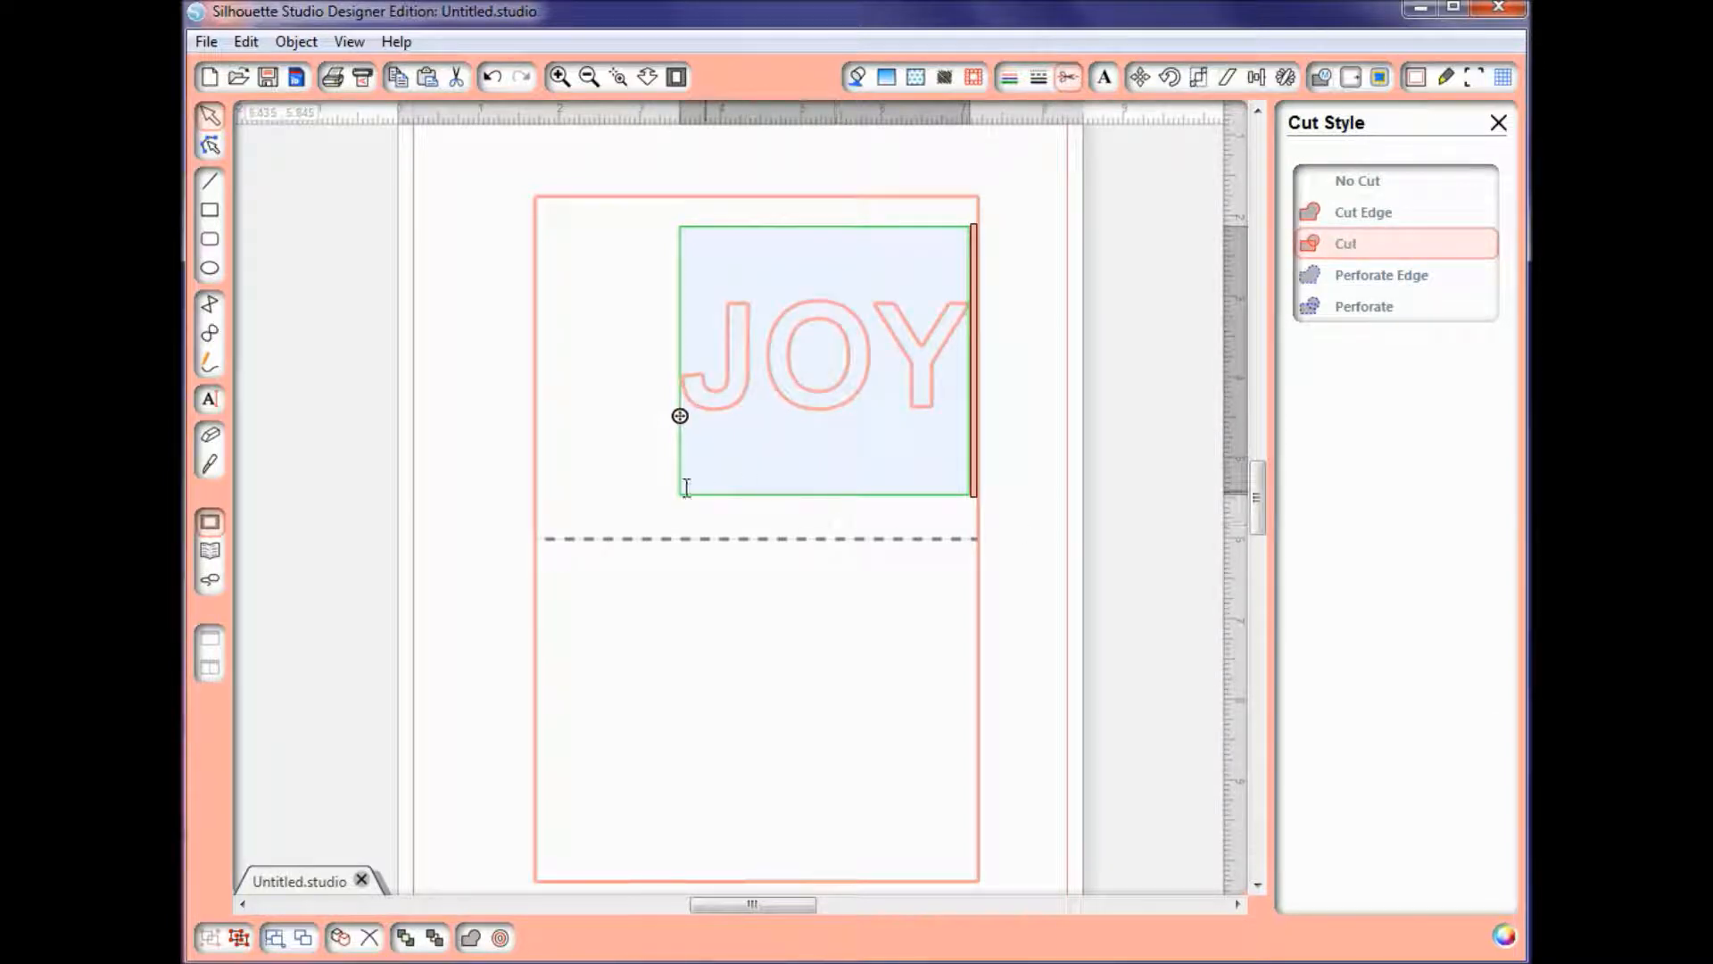
left_click(610, 479)
left_click_drag(806, 391, 747, 425)
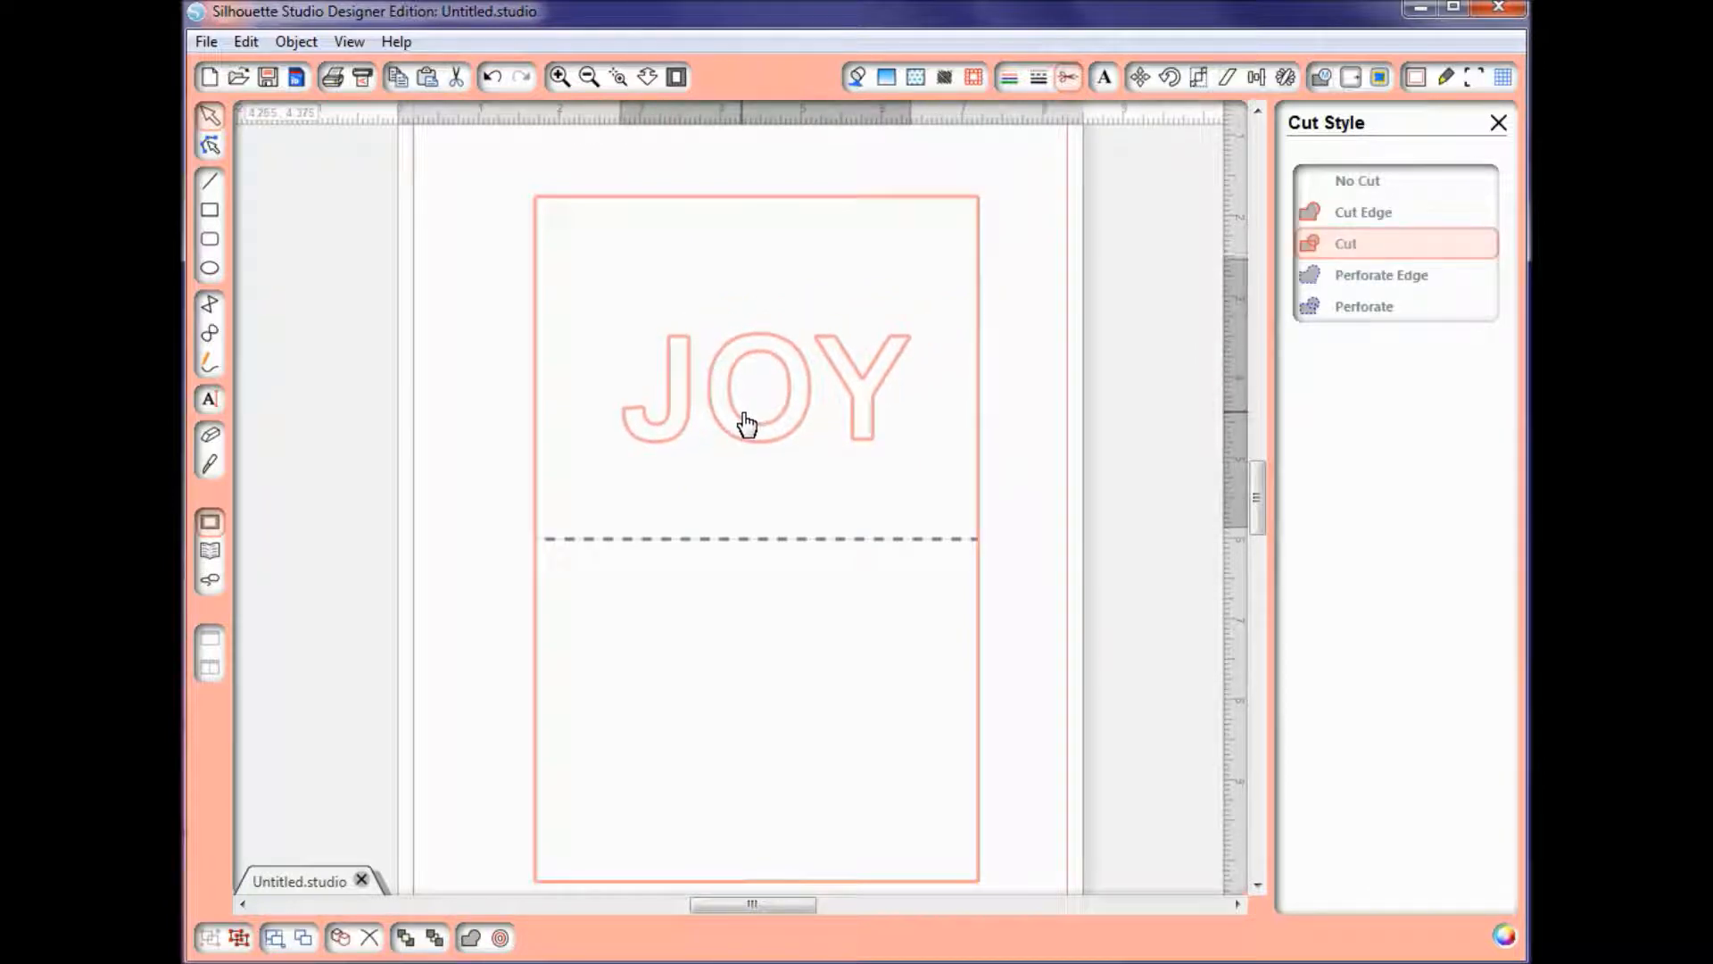
left_click(745, 422)
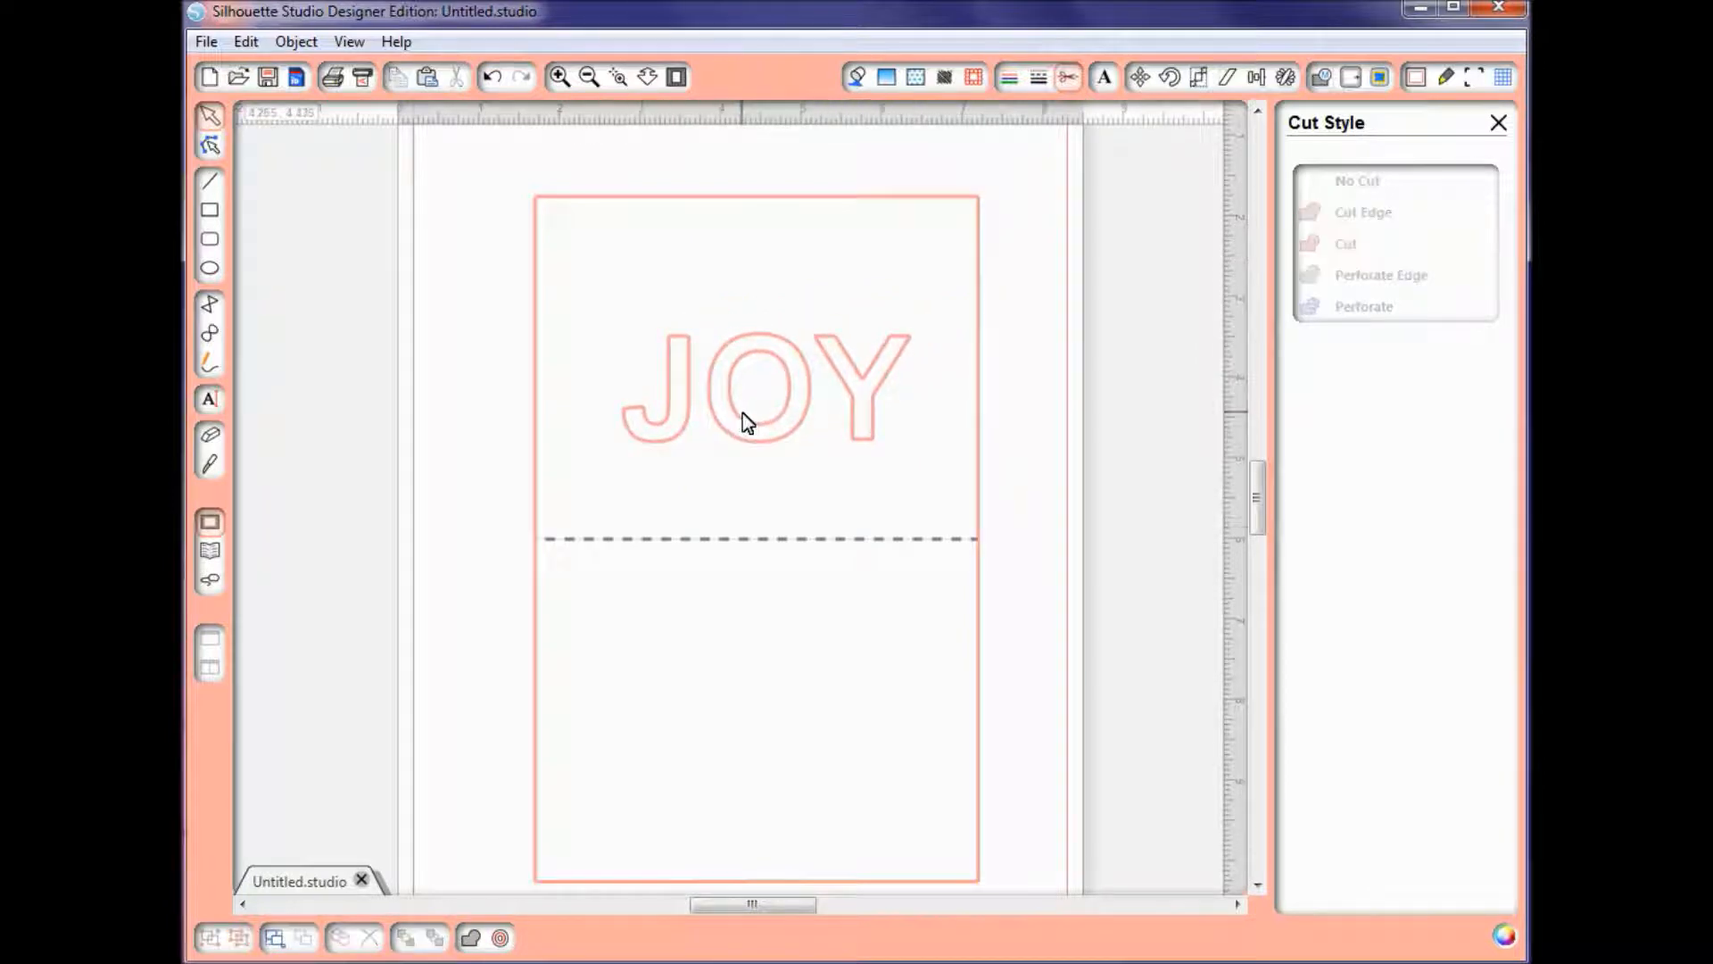
Step: Draw a rectangle about 4.41 in wide and 1.94 in high around the JOY text
left_click(210, 214)
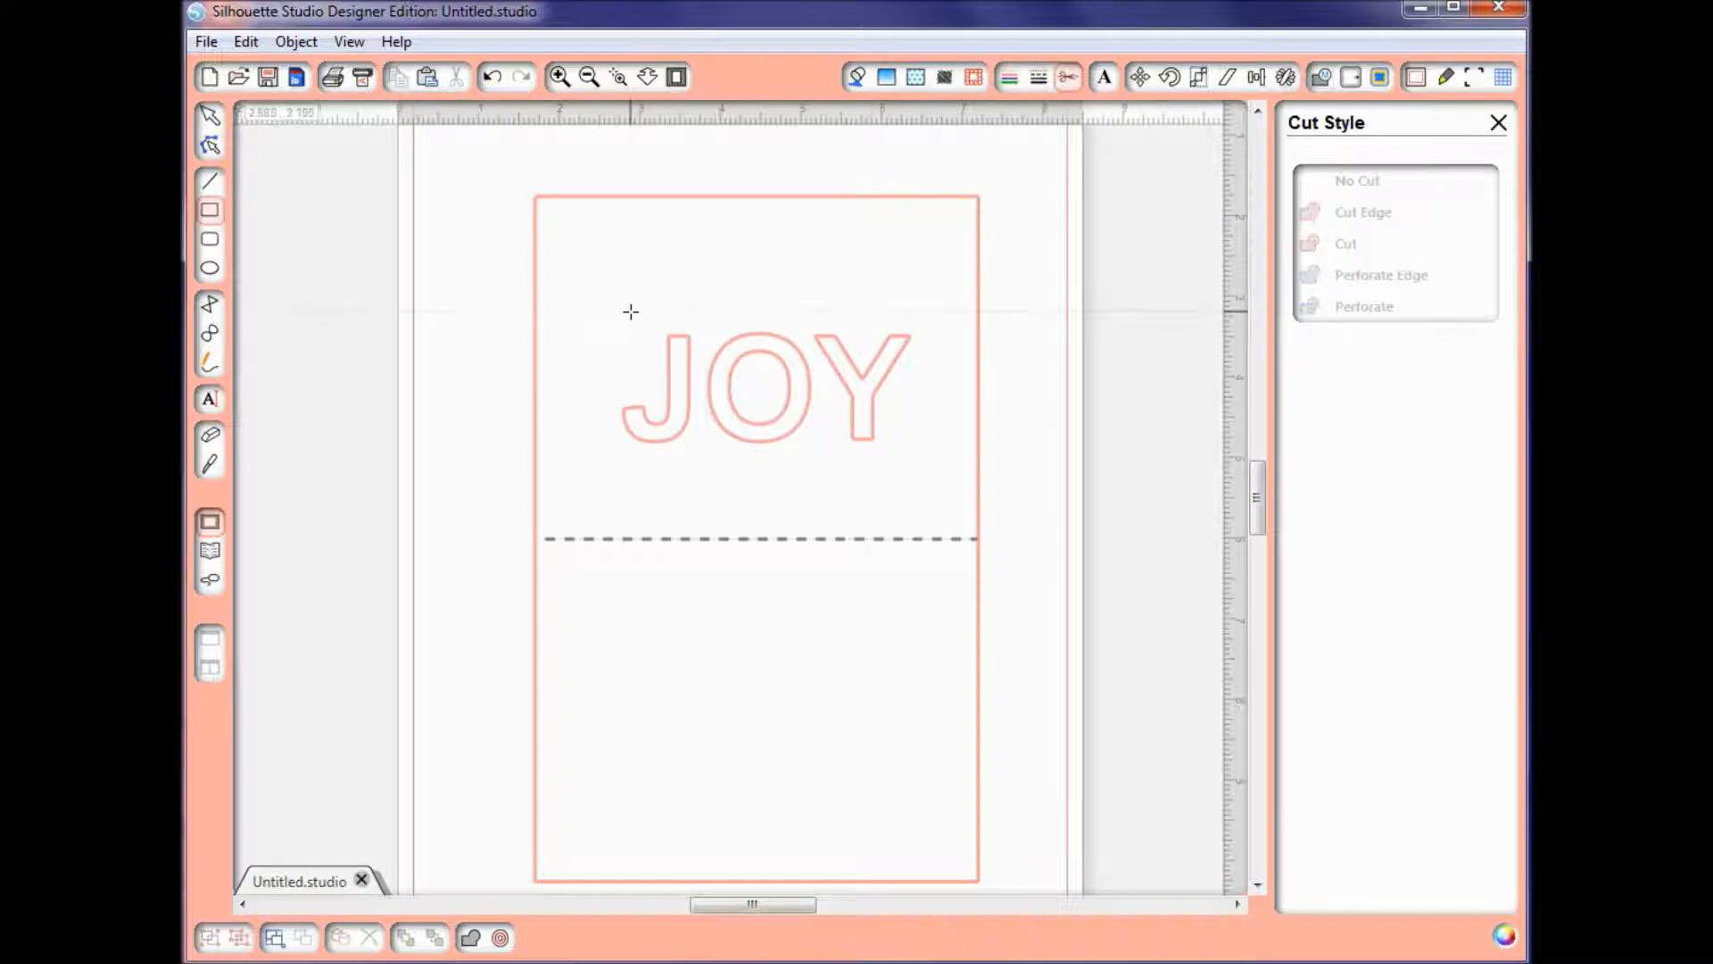
left_click_drag(589, 314, 944, 470)
left_click(940, 468)
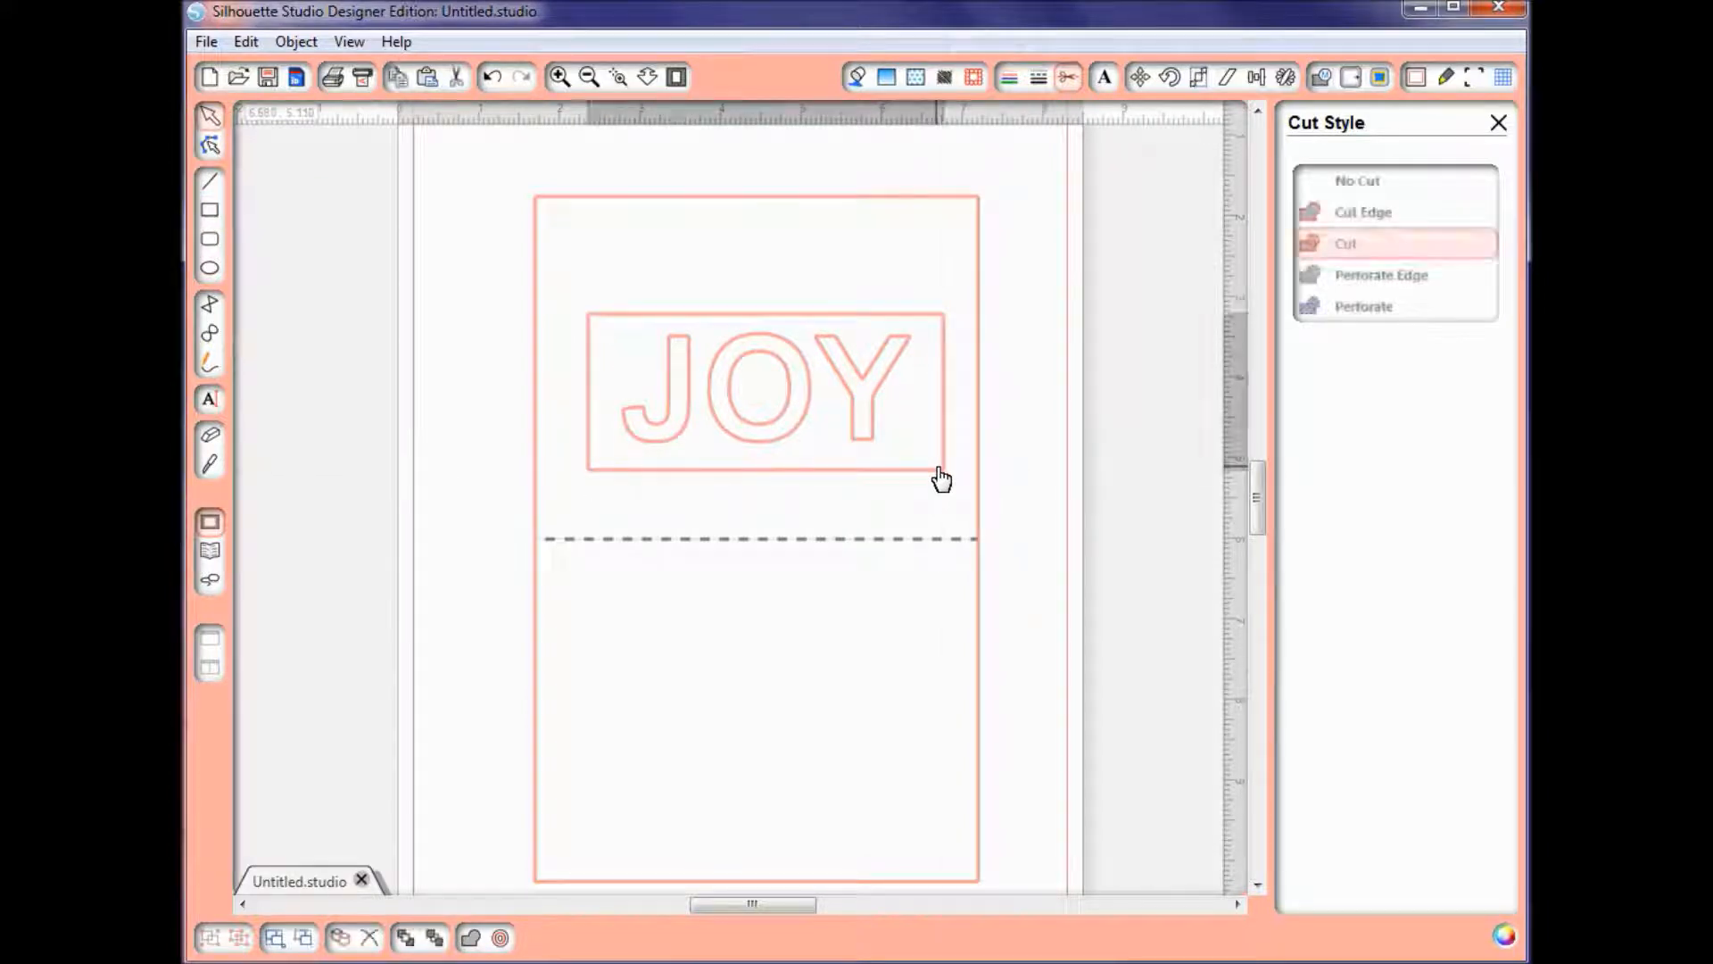
Step: Set the line color of both the rectangle and the JOY text to red
left_click(1015, 77)
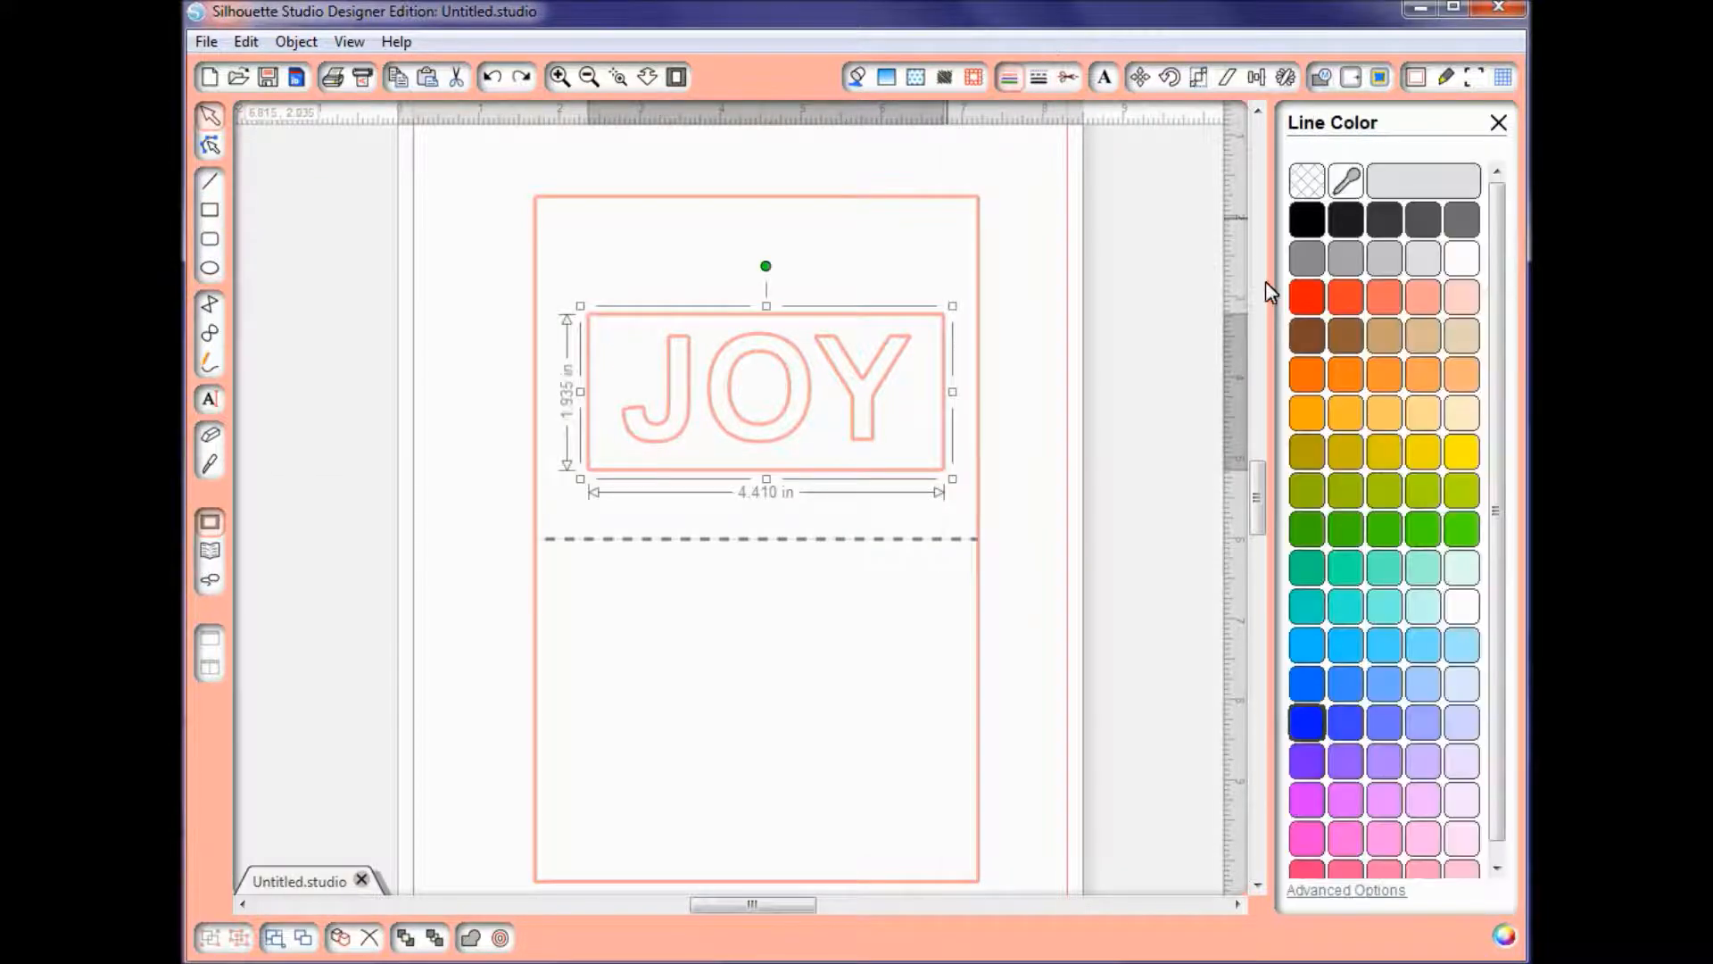
left_click(1305, 306)
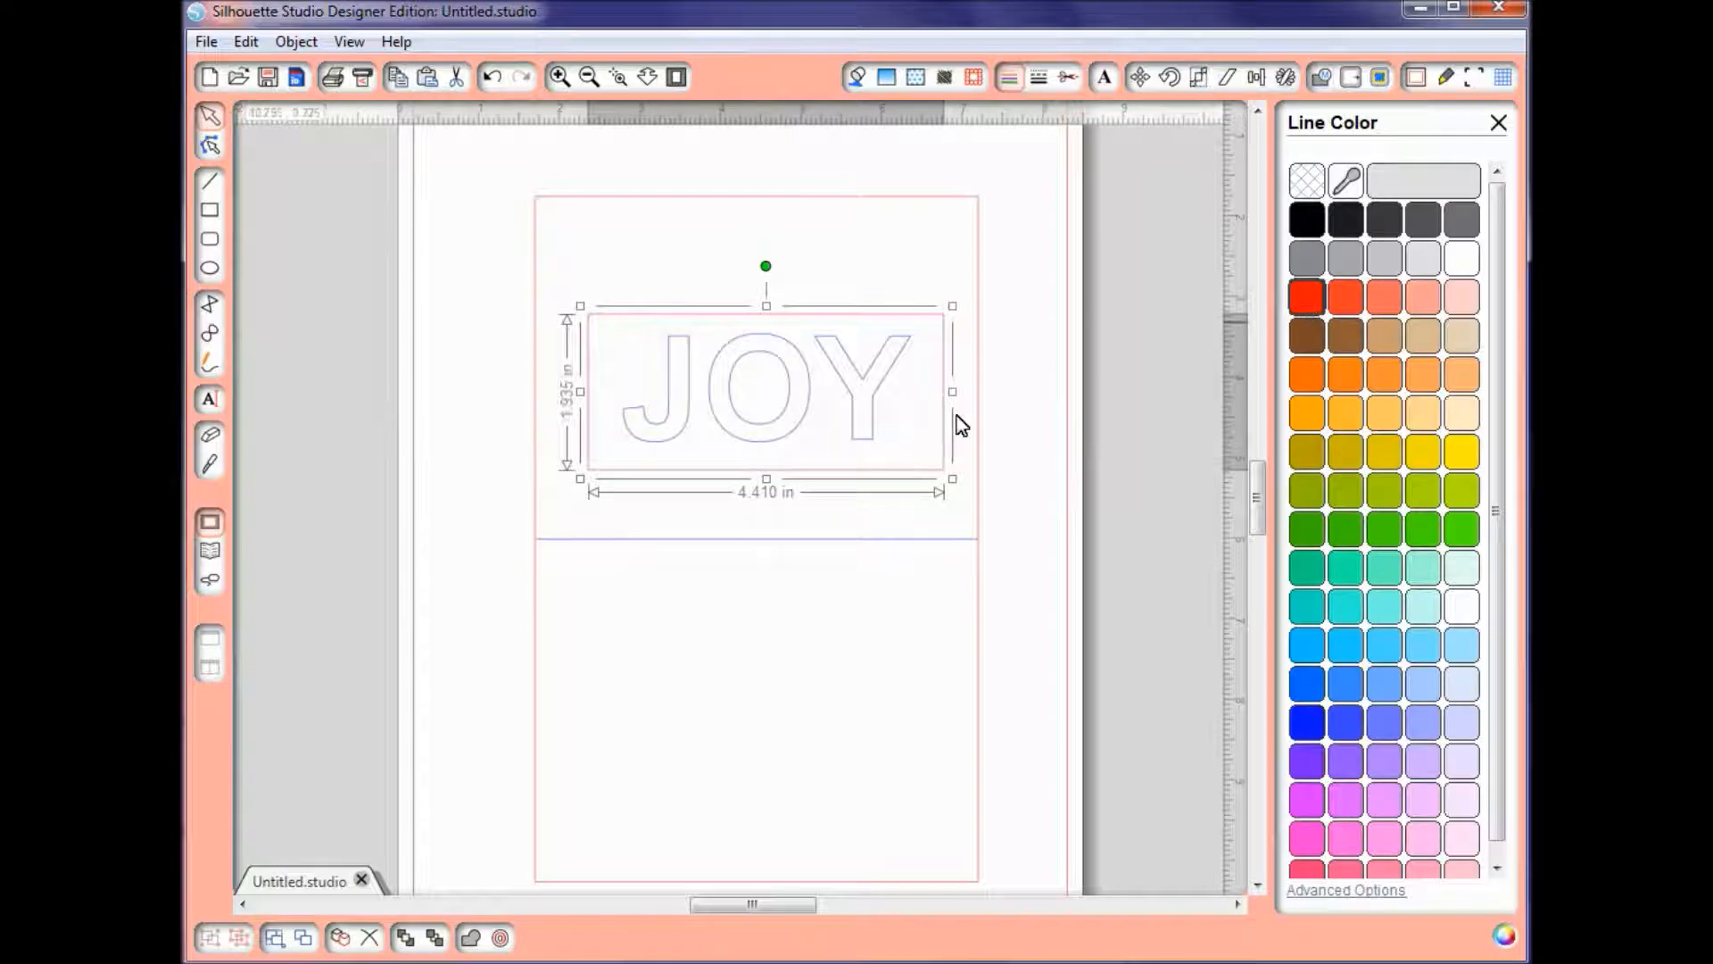
left_click(873, 411)
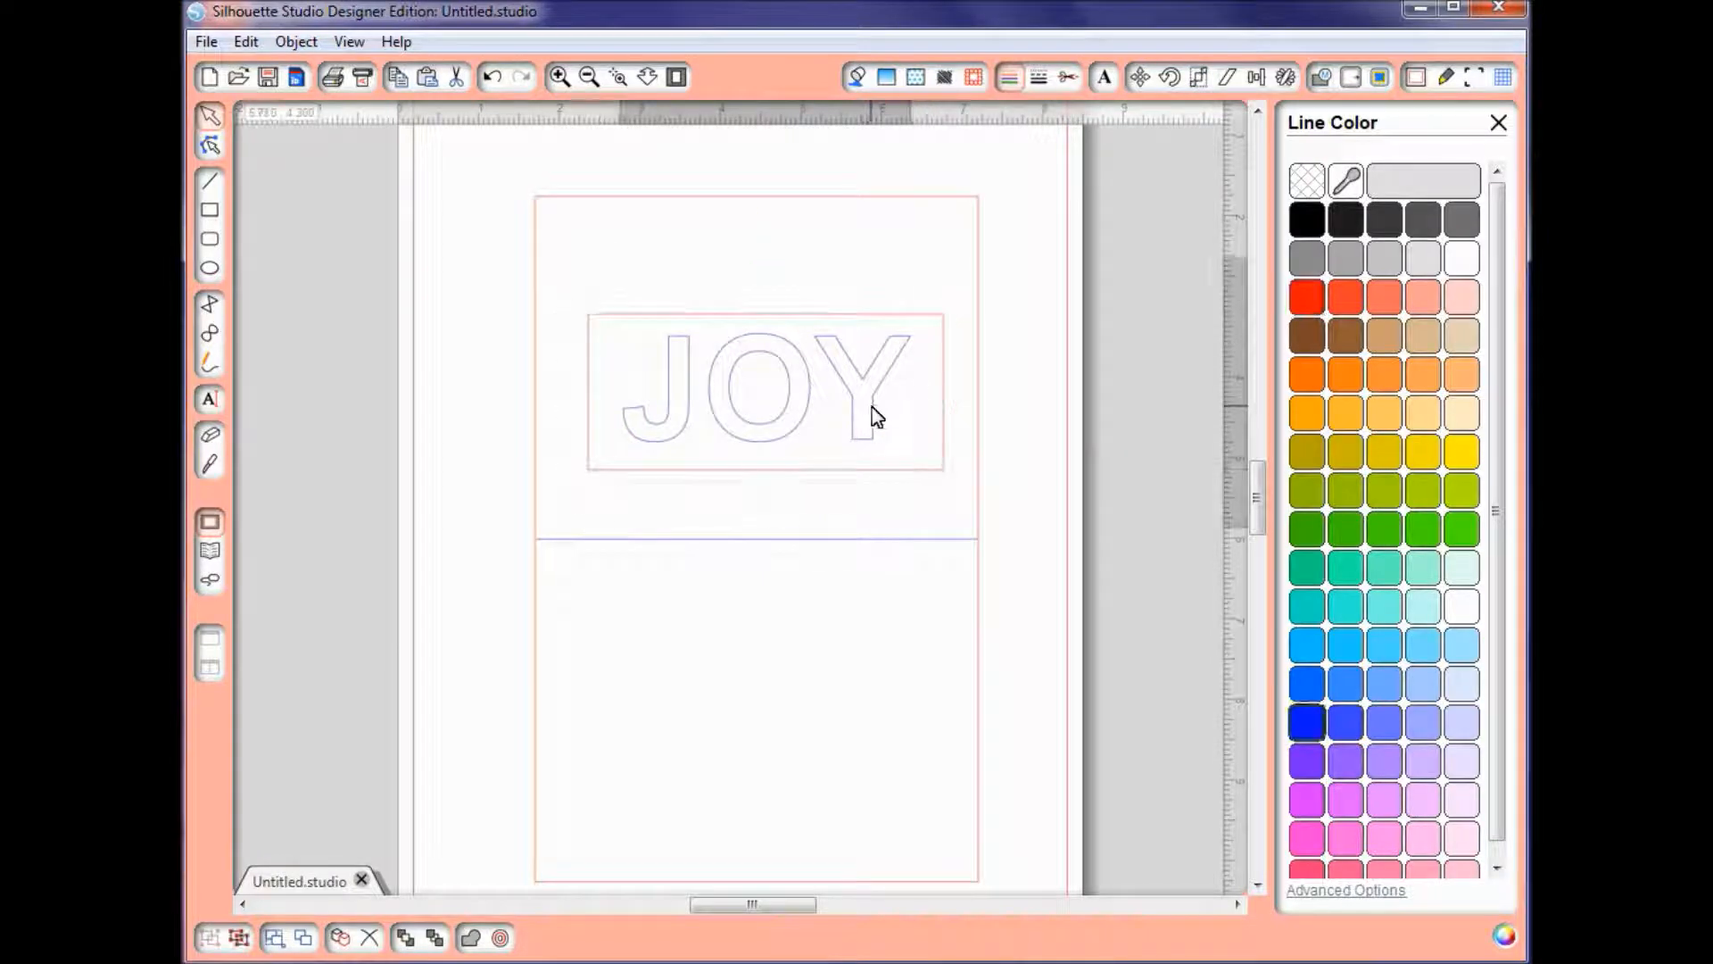
left_click(1308, 300)
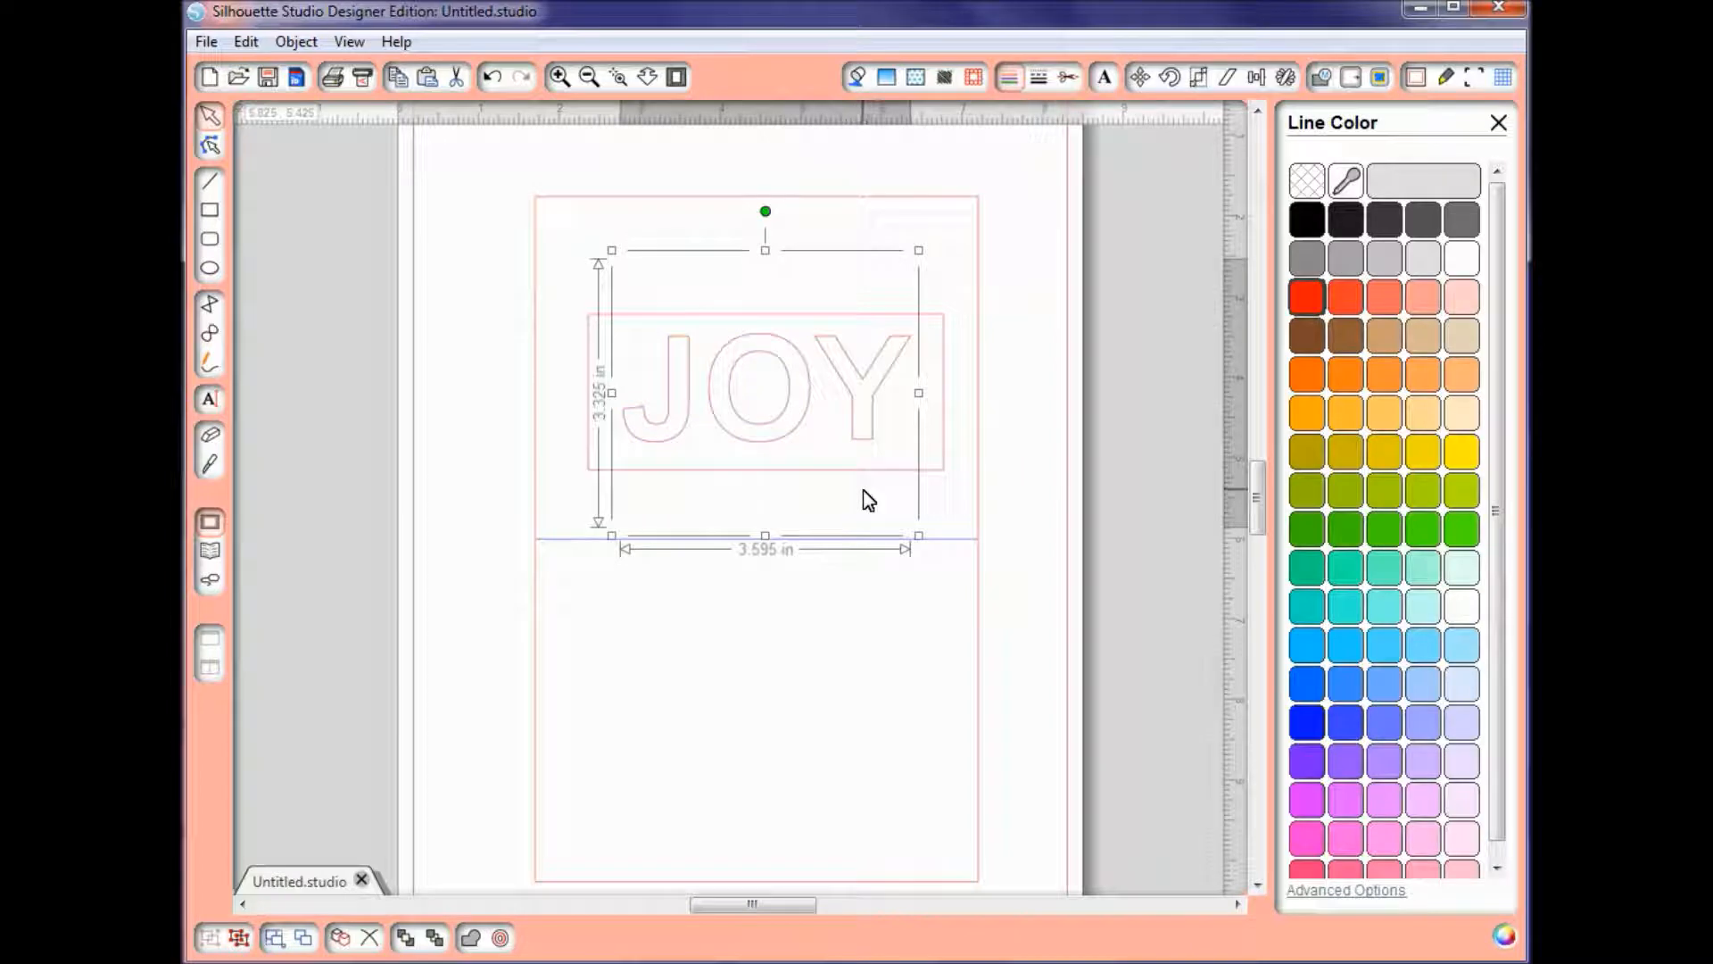
left_click(839, 486)
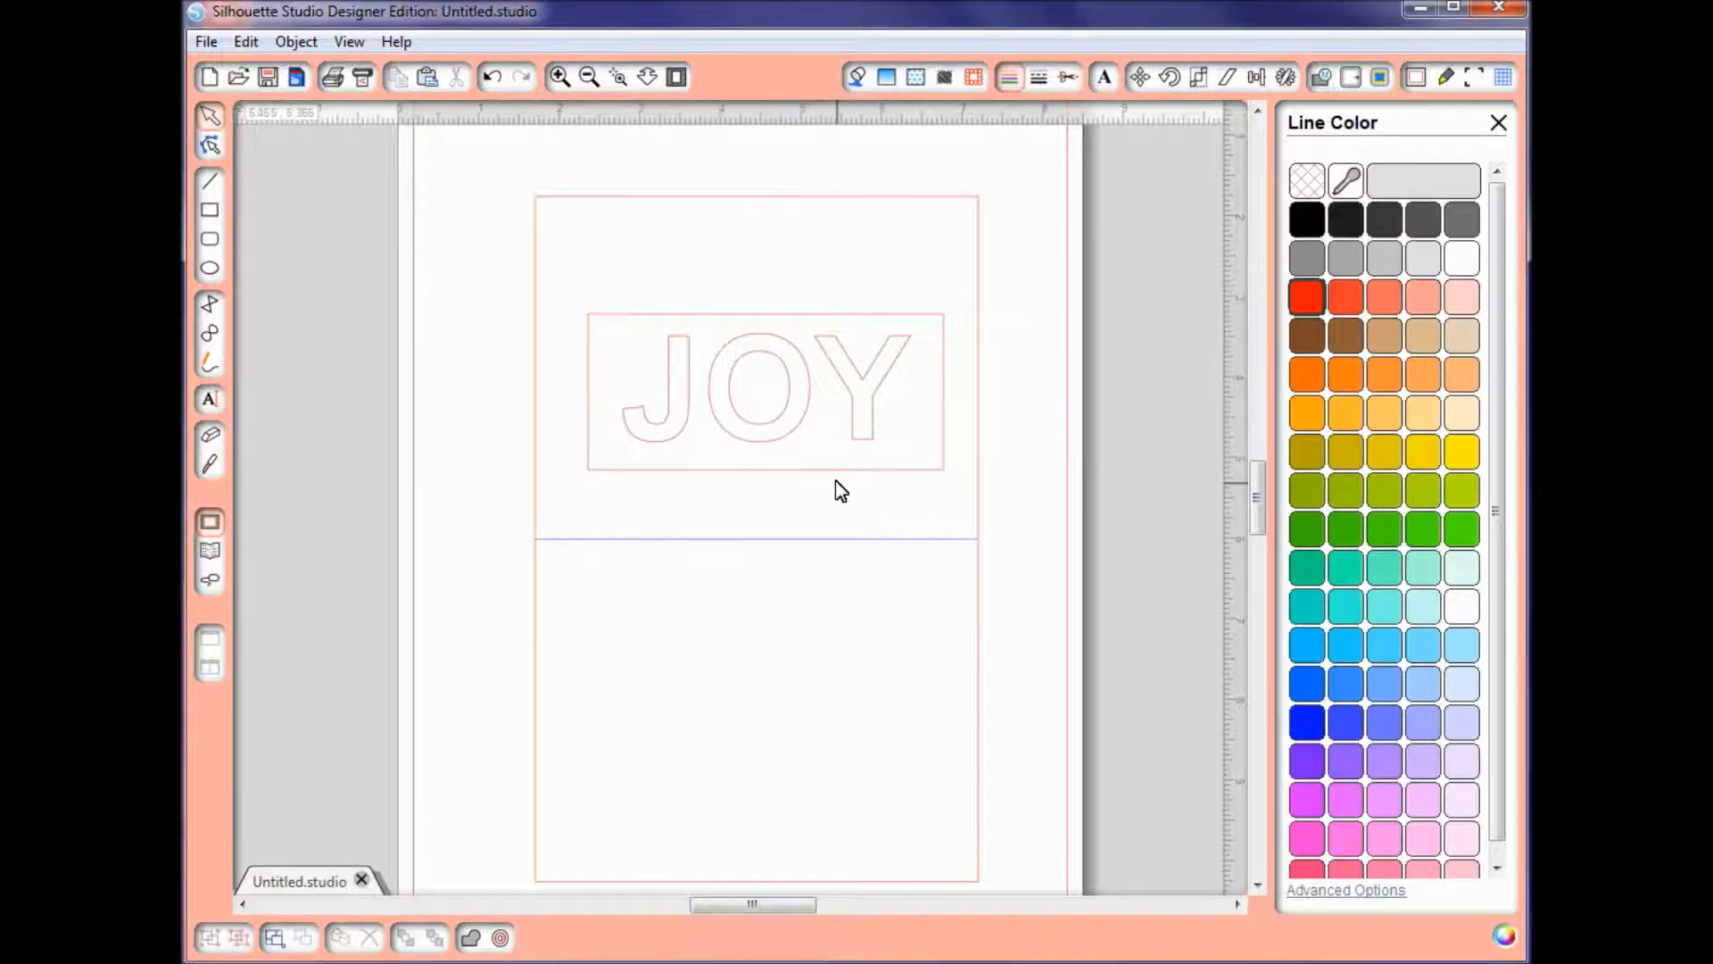
Step: Create an internal offset of the rectangle around JOY at a distance of 0.155 in
left_click(830, 468)
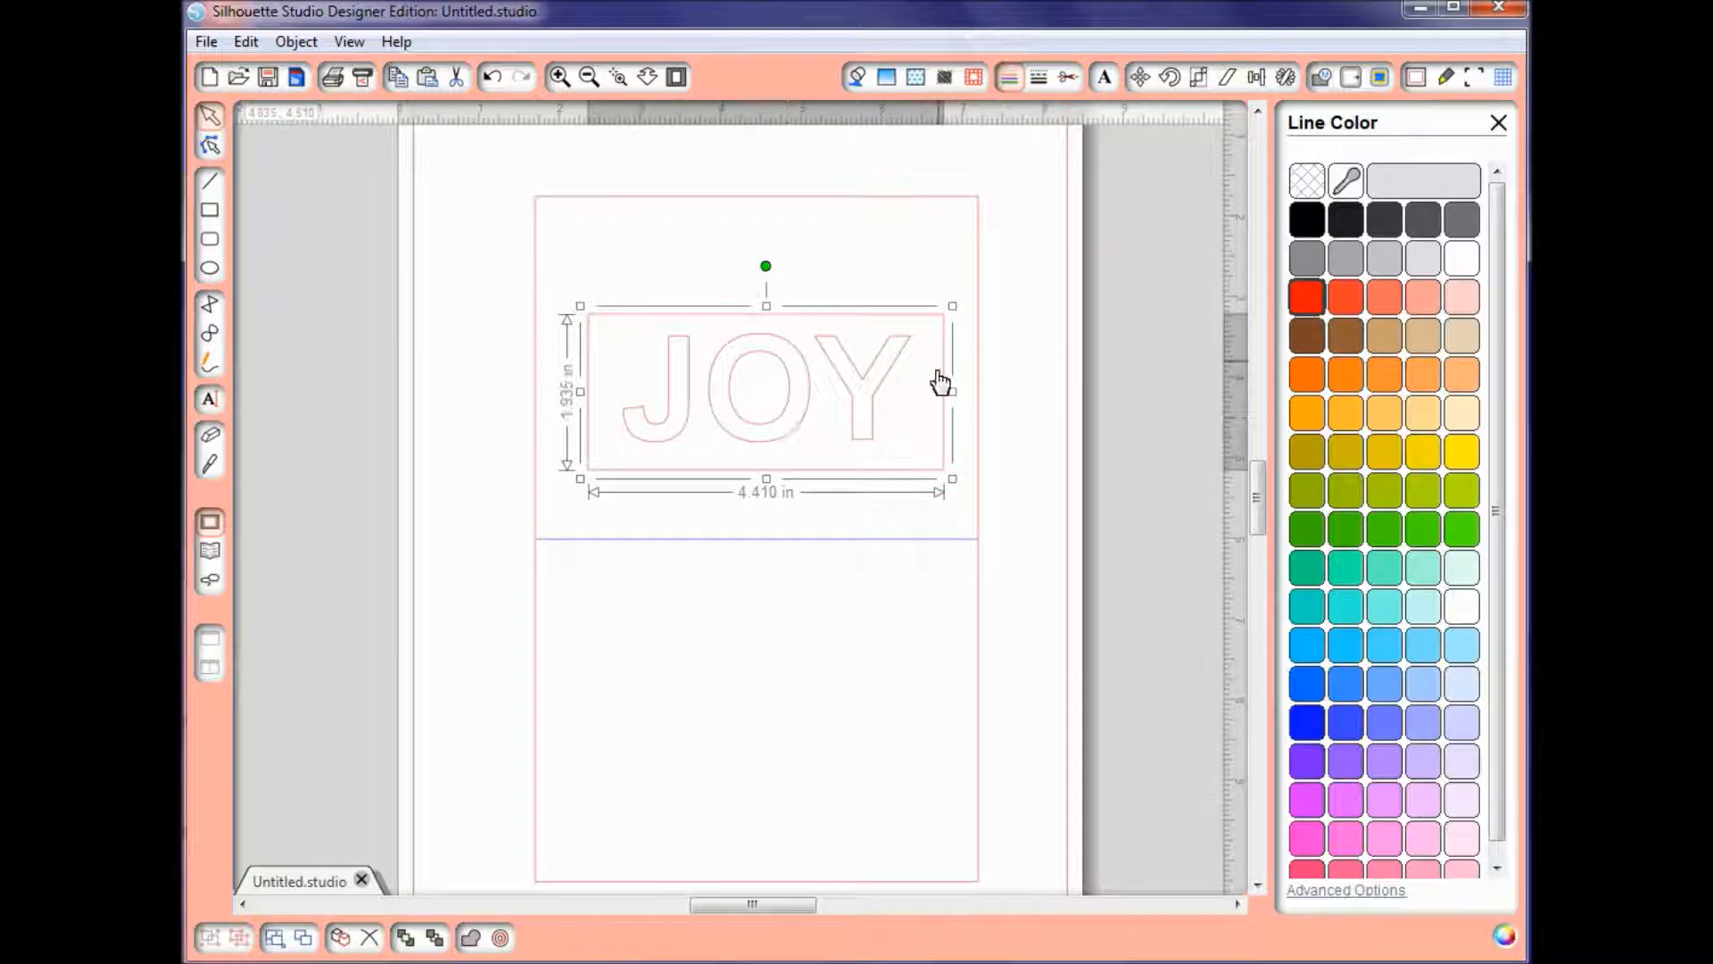
left_click(1352, 76)
left_click(1365, 214)
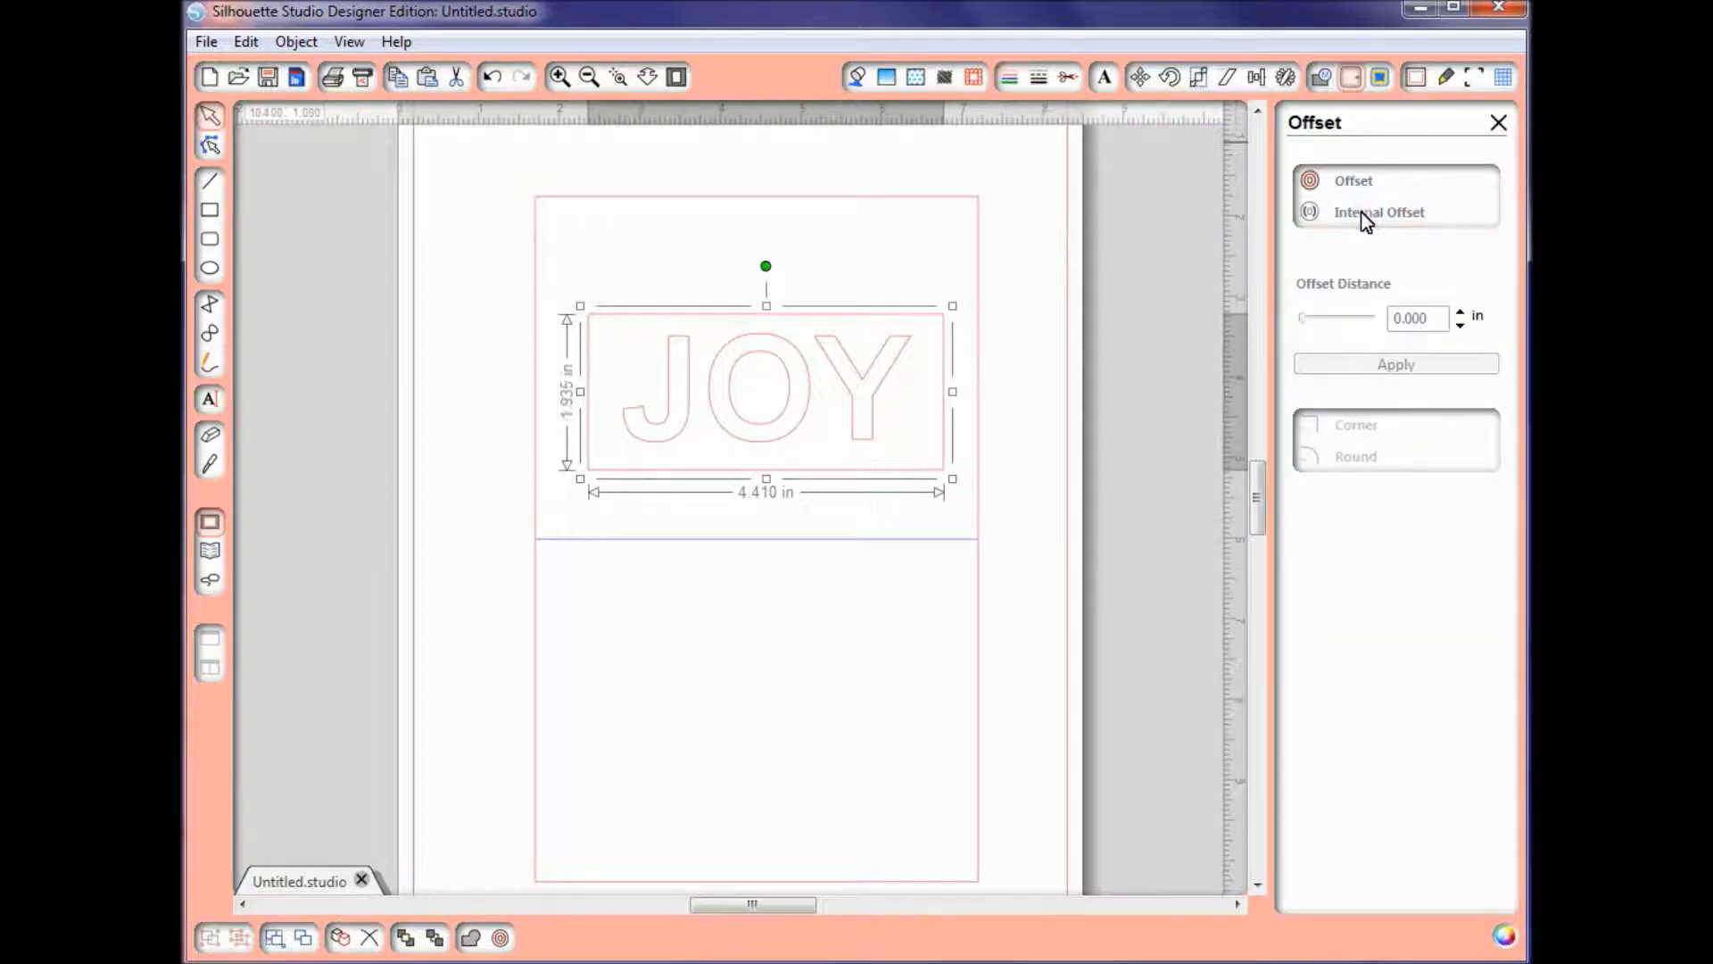
left_click(1304, 318)
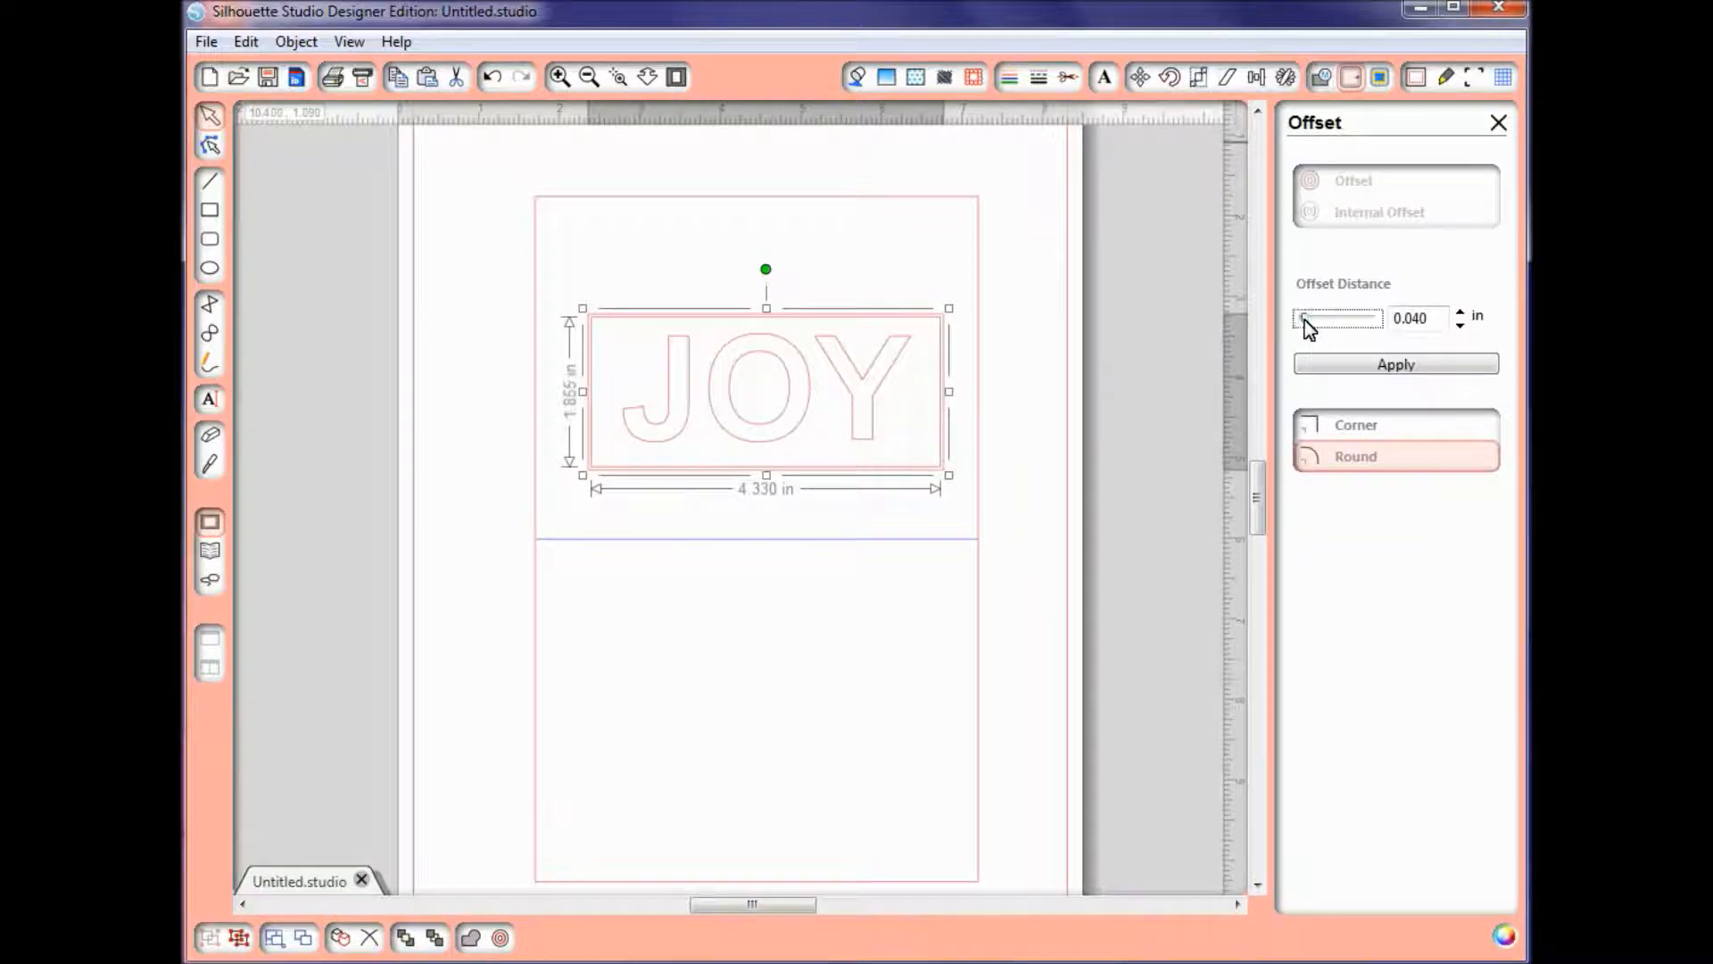
left_click_drag(1305, 319, 1313, 319)
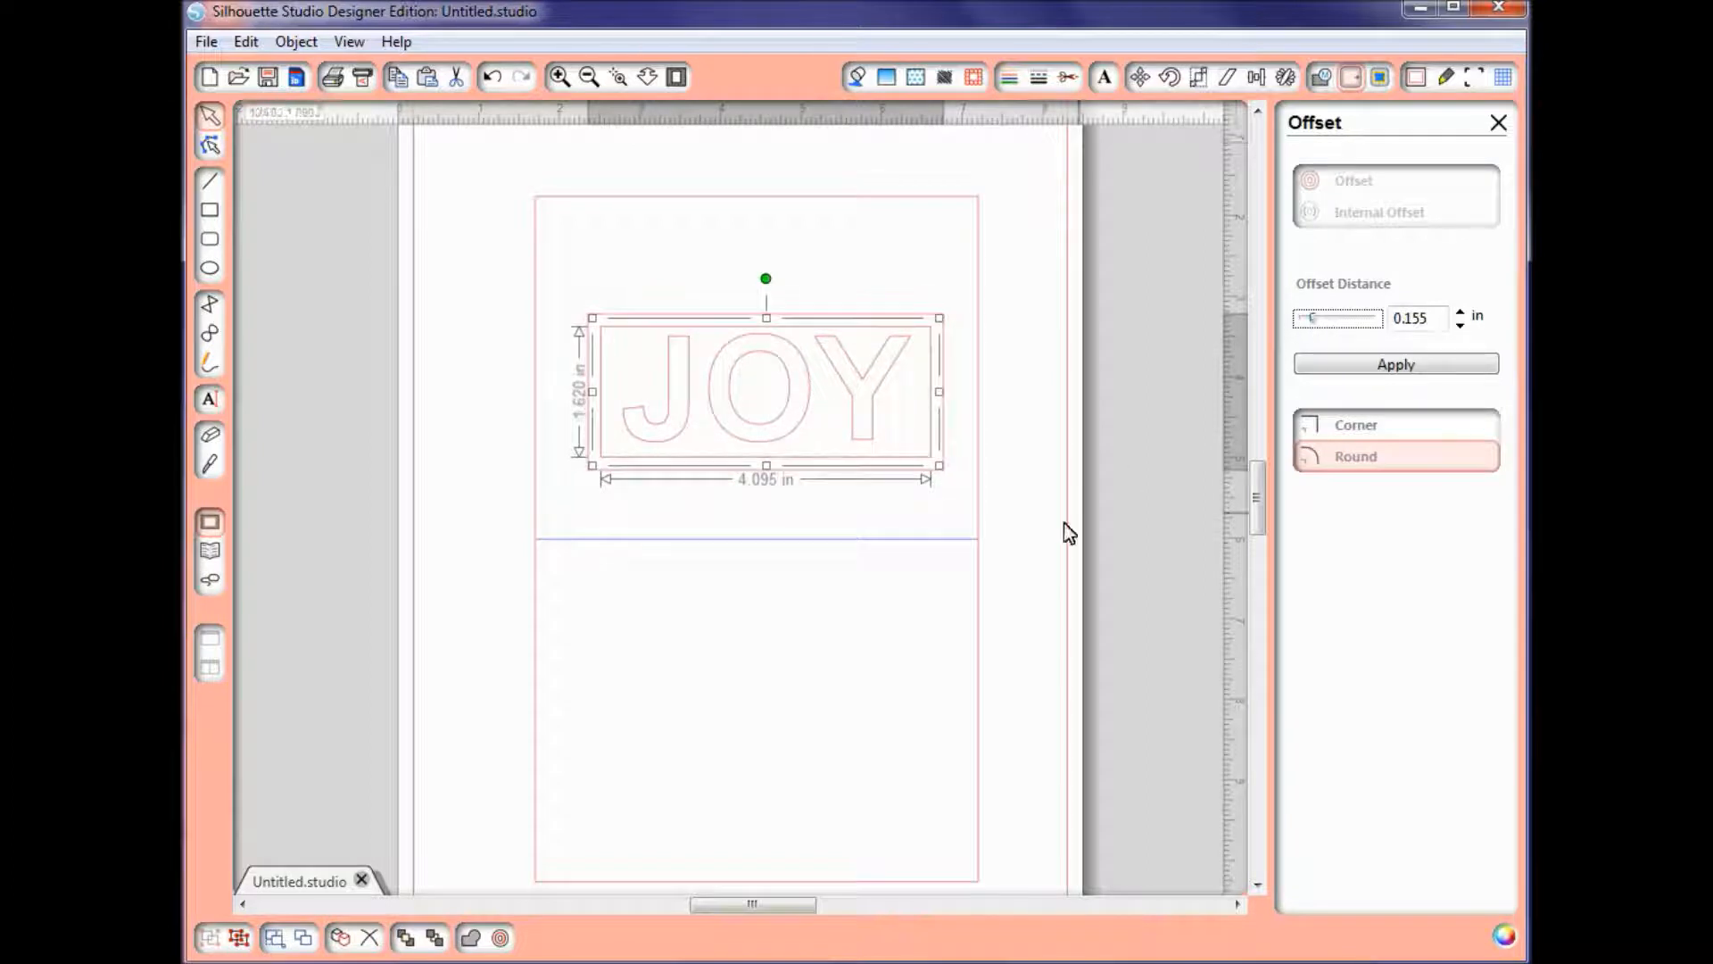
left_click(1013, 533)
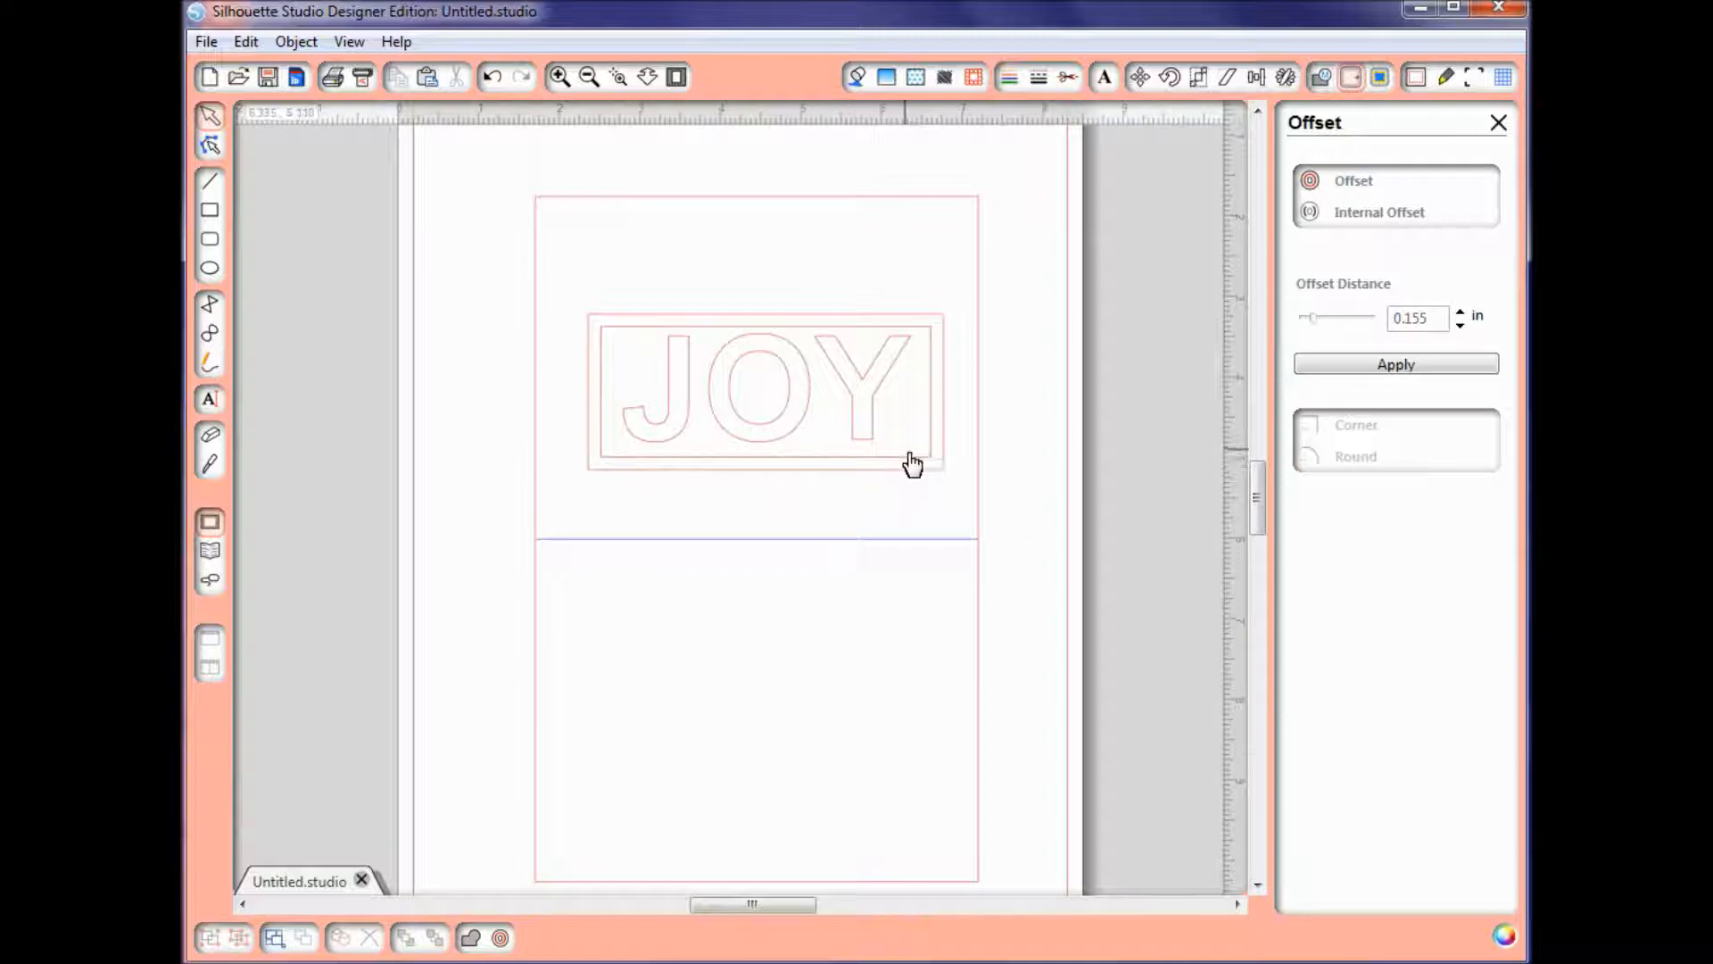
Step: Subtract the inner rectangle from the outer one to form a single frame around JOY
left_click(914, 469)
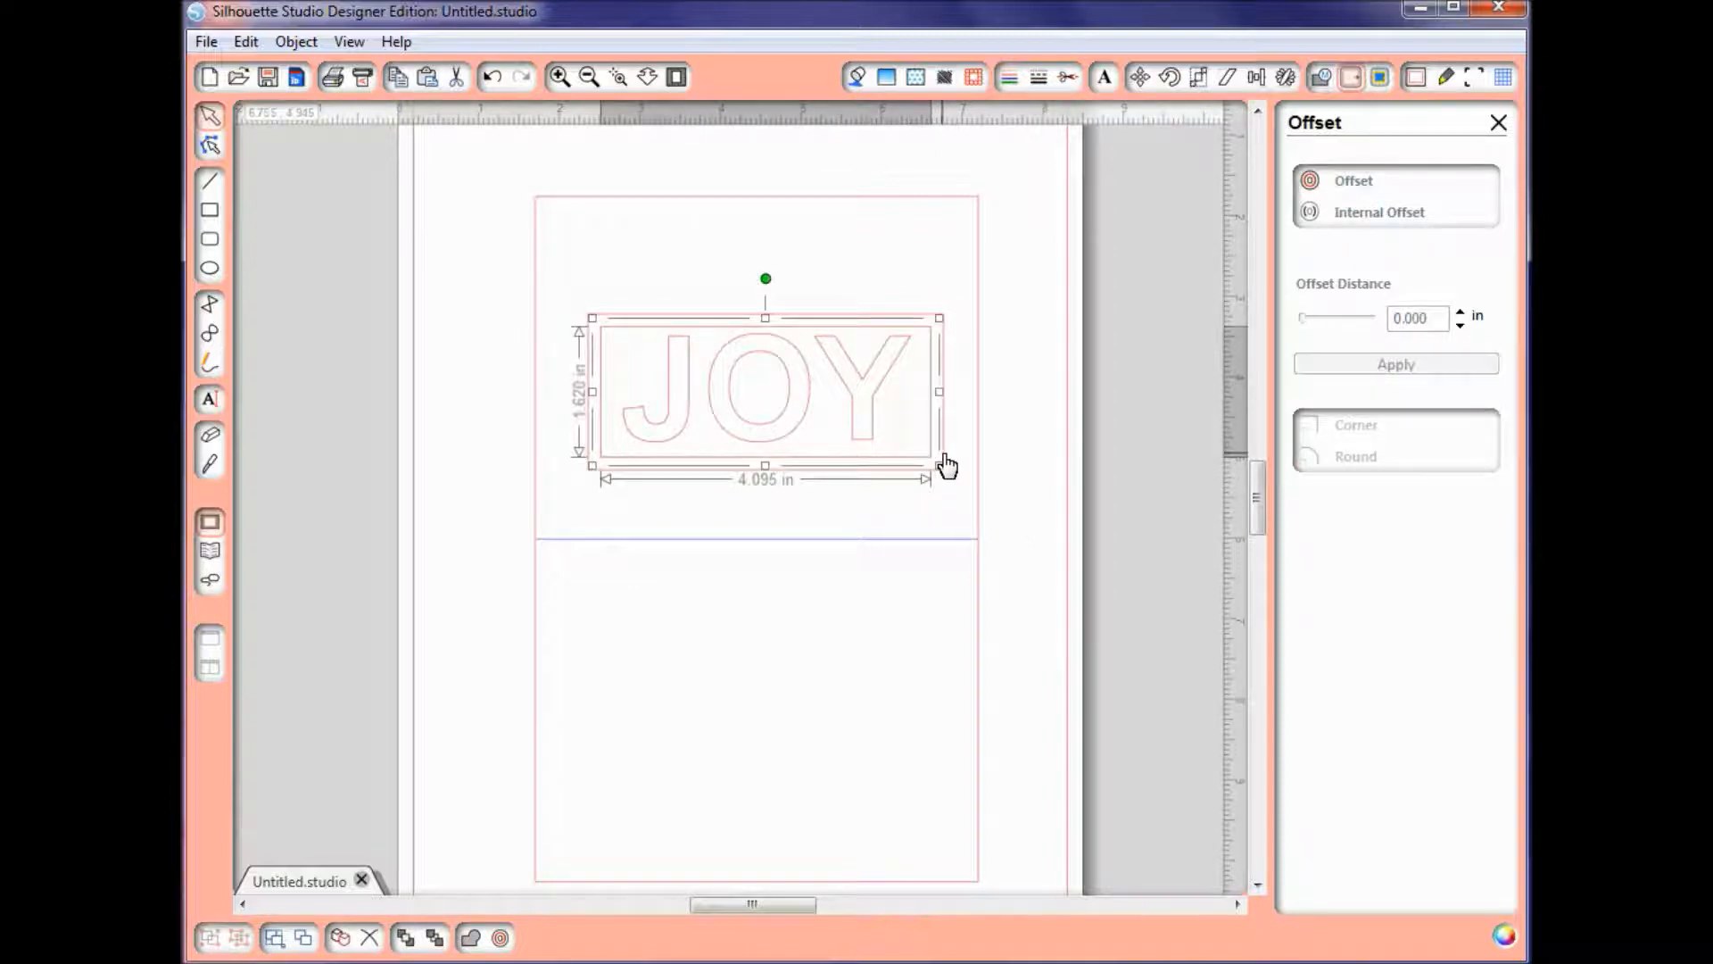
left_click(944, 455, "shift")
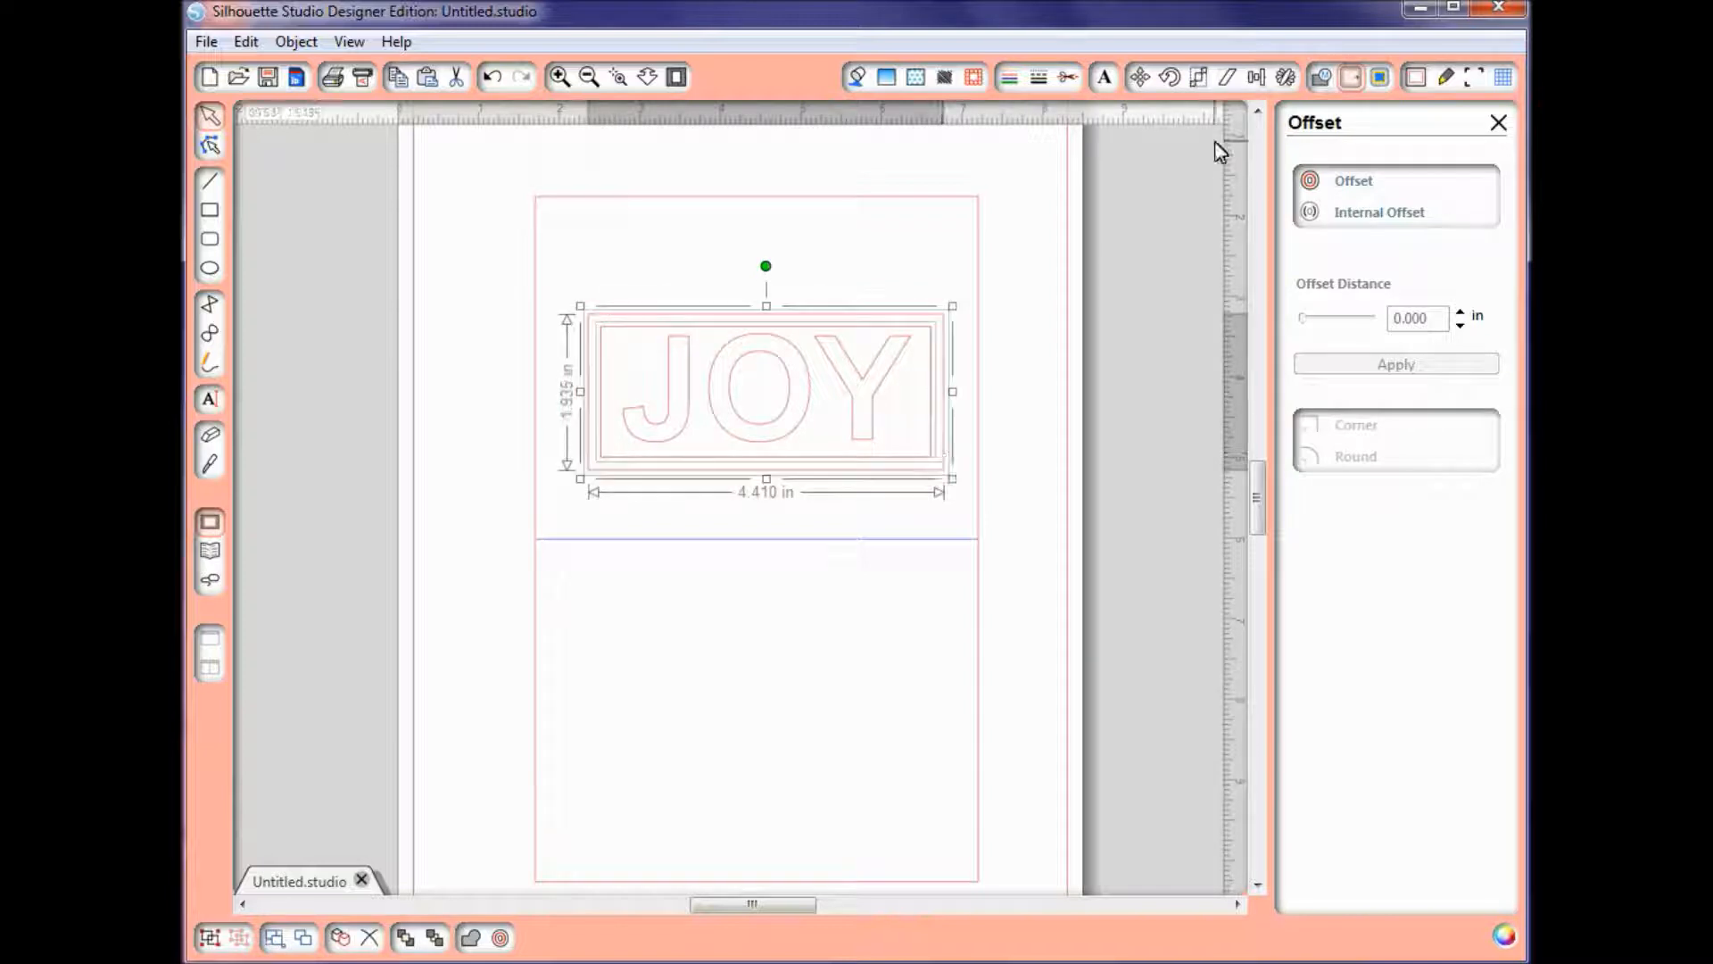
left_click(1317, 79)
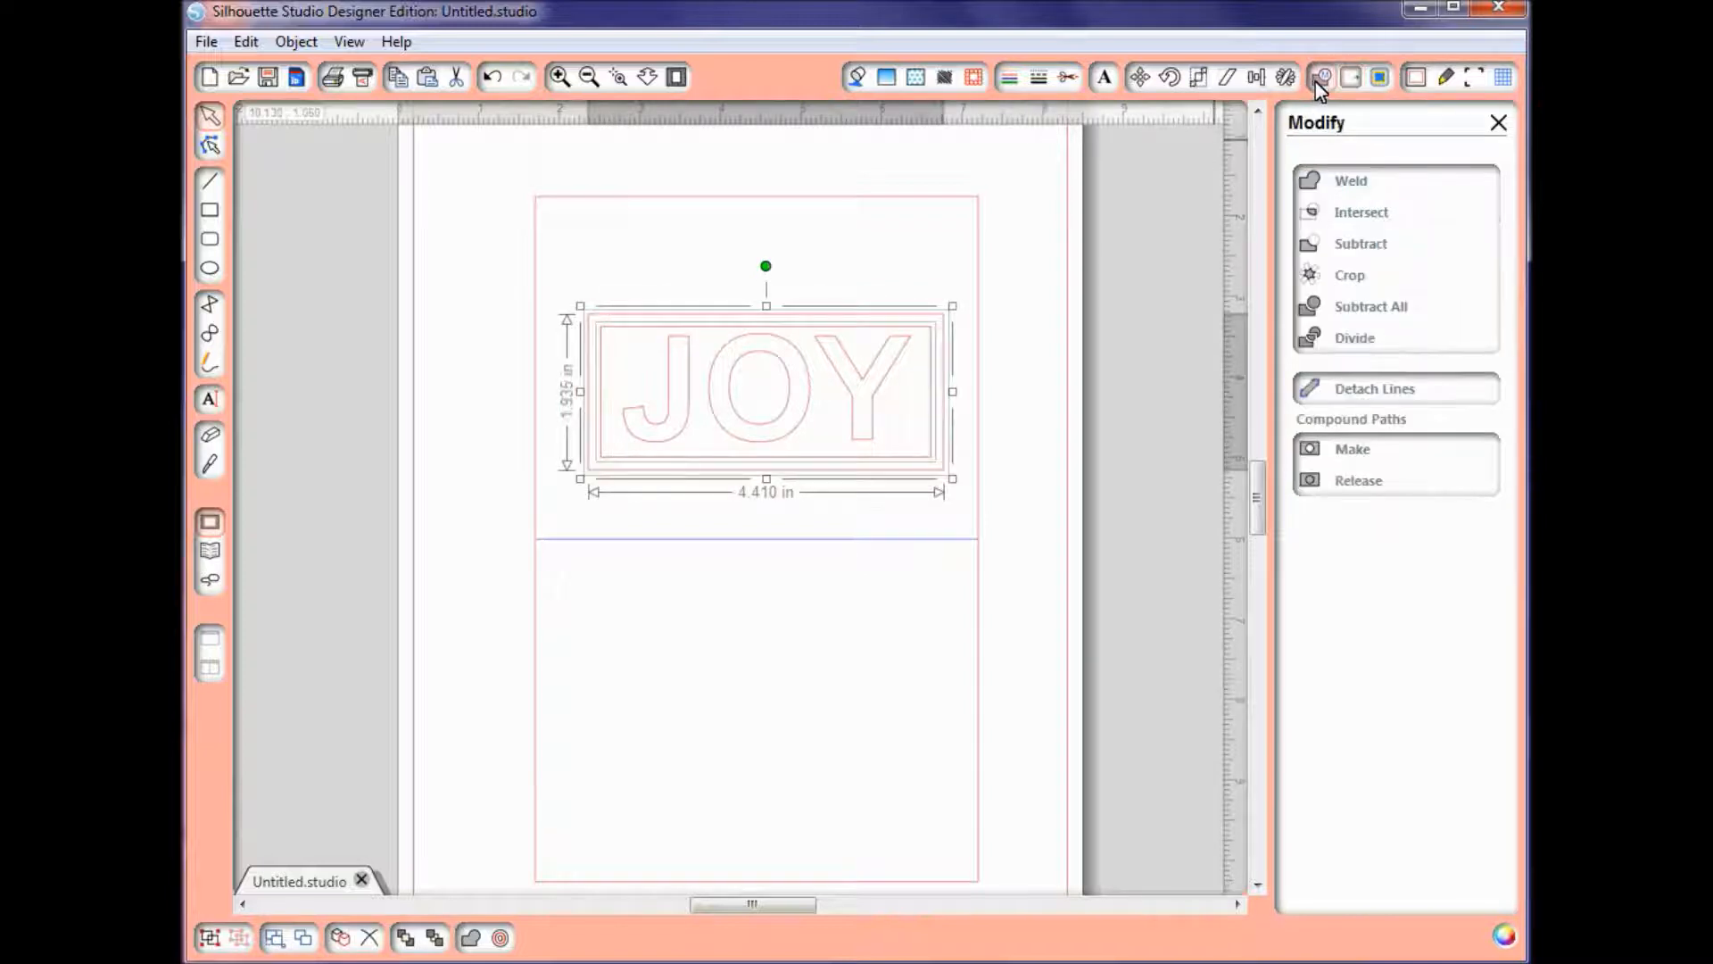
left_click(1357, 250)
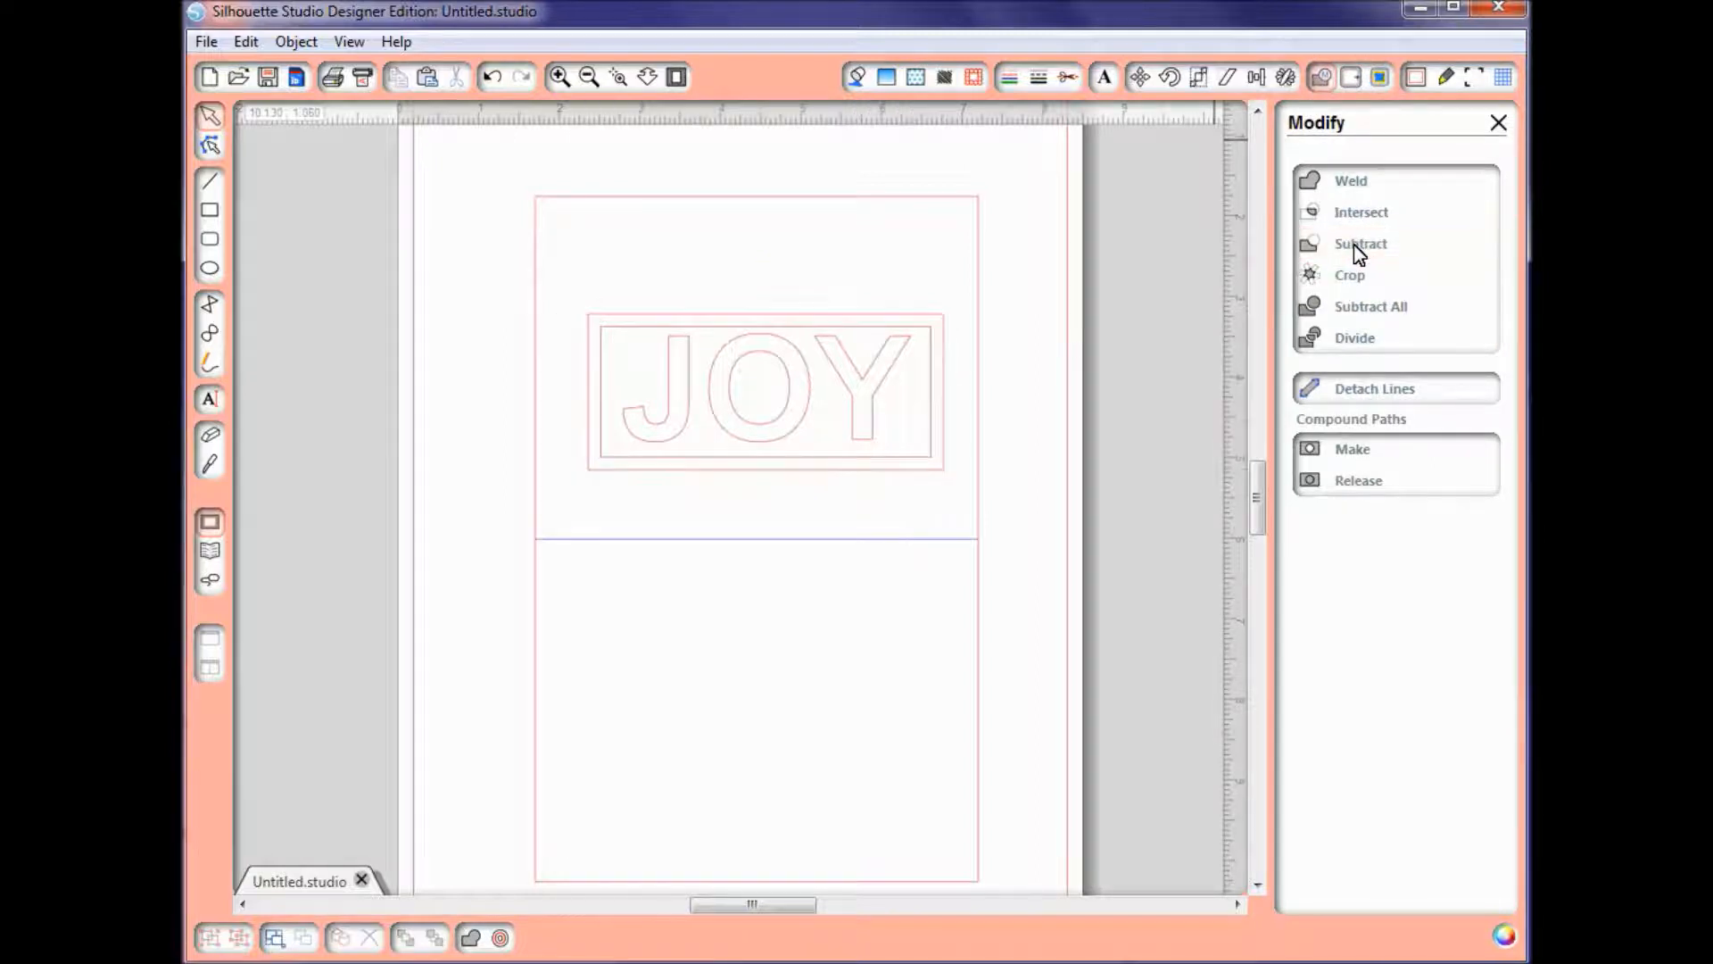
left_click(919, 468)
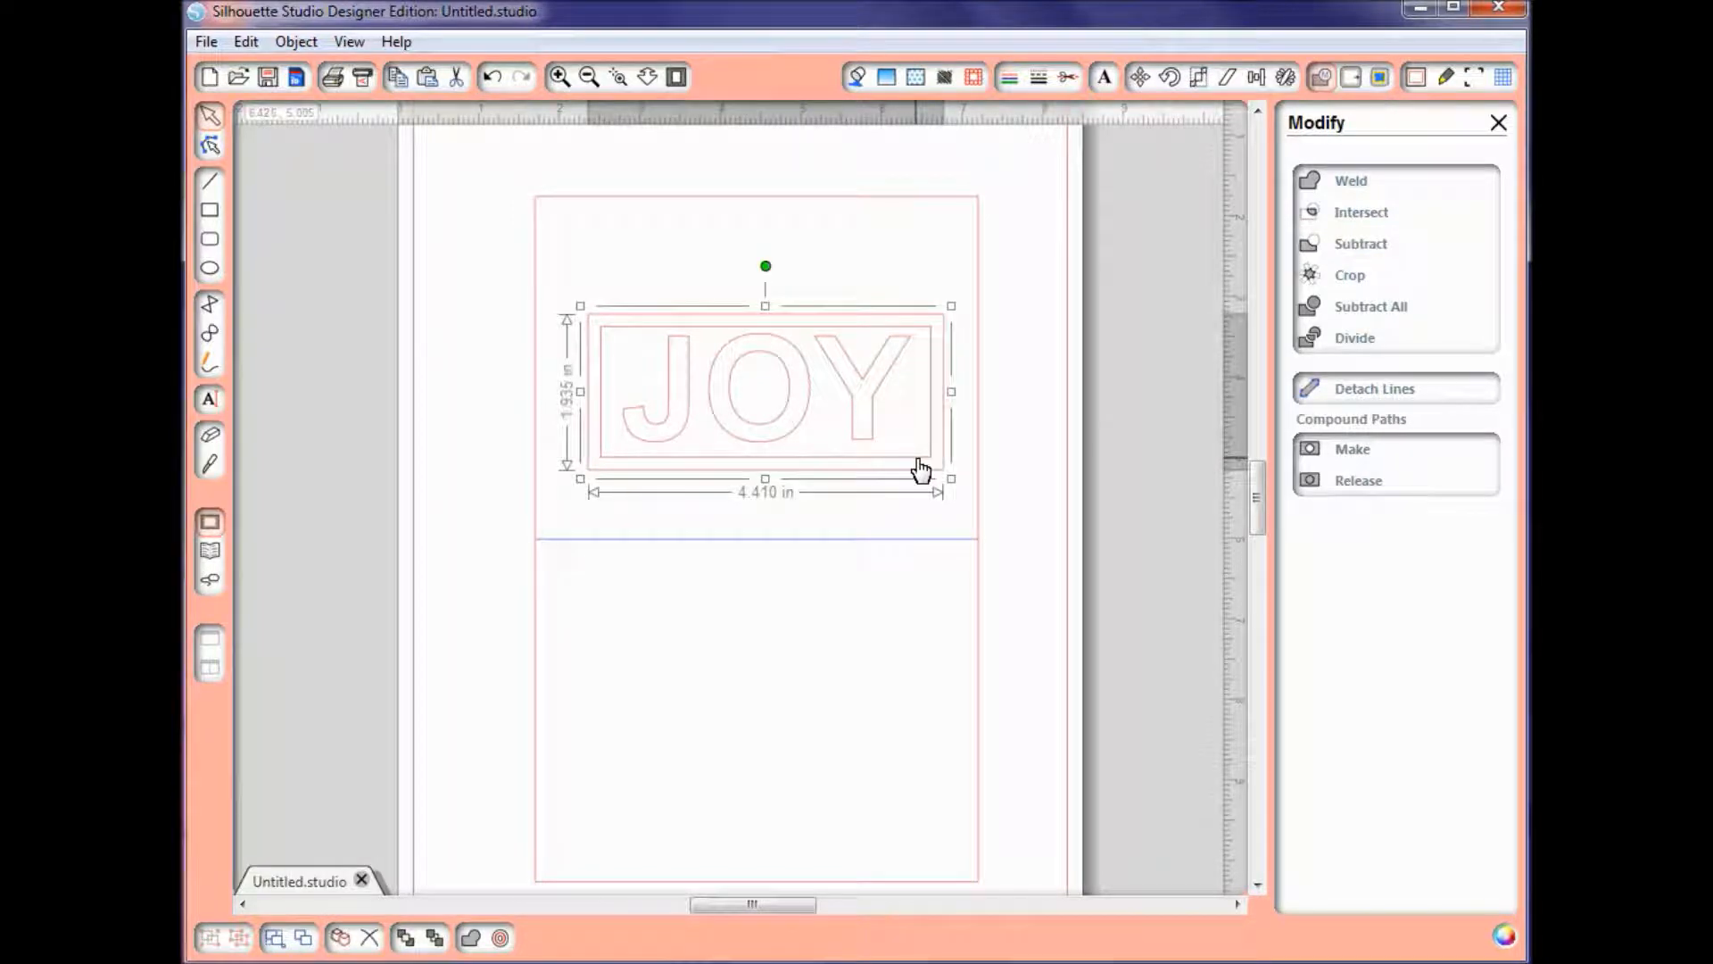
Step: Try stretching the whole JOY text vertically to overlap the frame, and undo the stretches
left_click(861, 435)
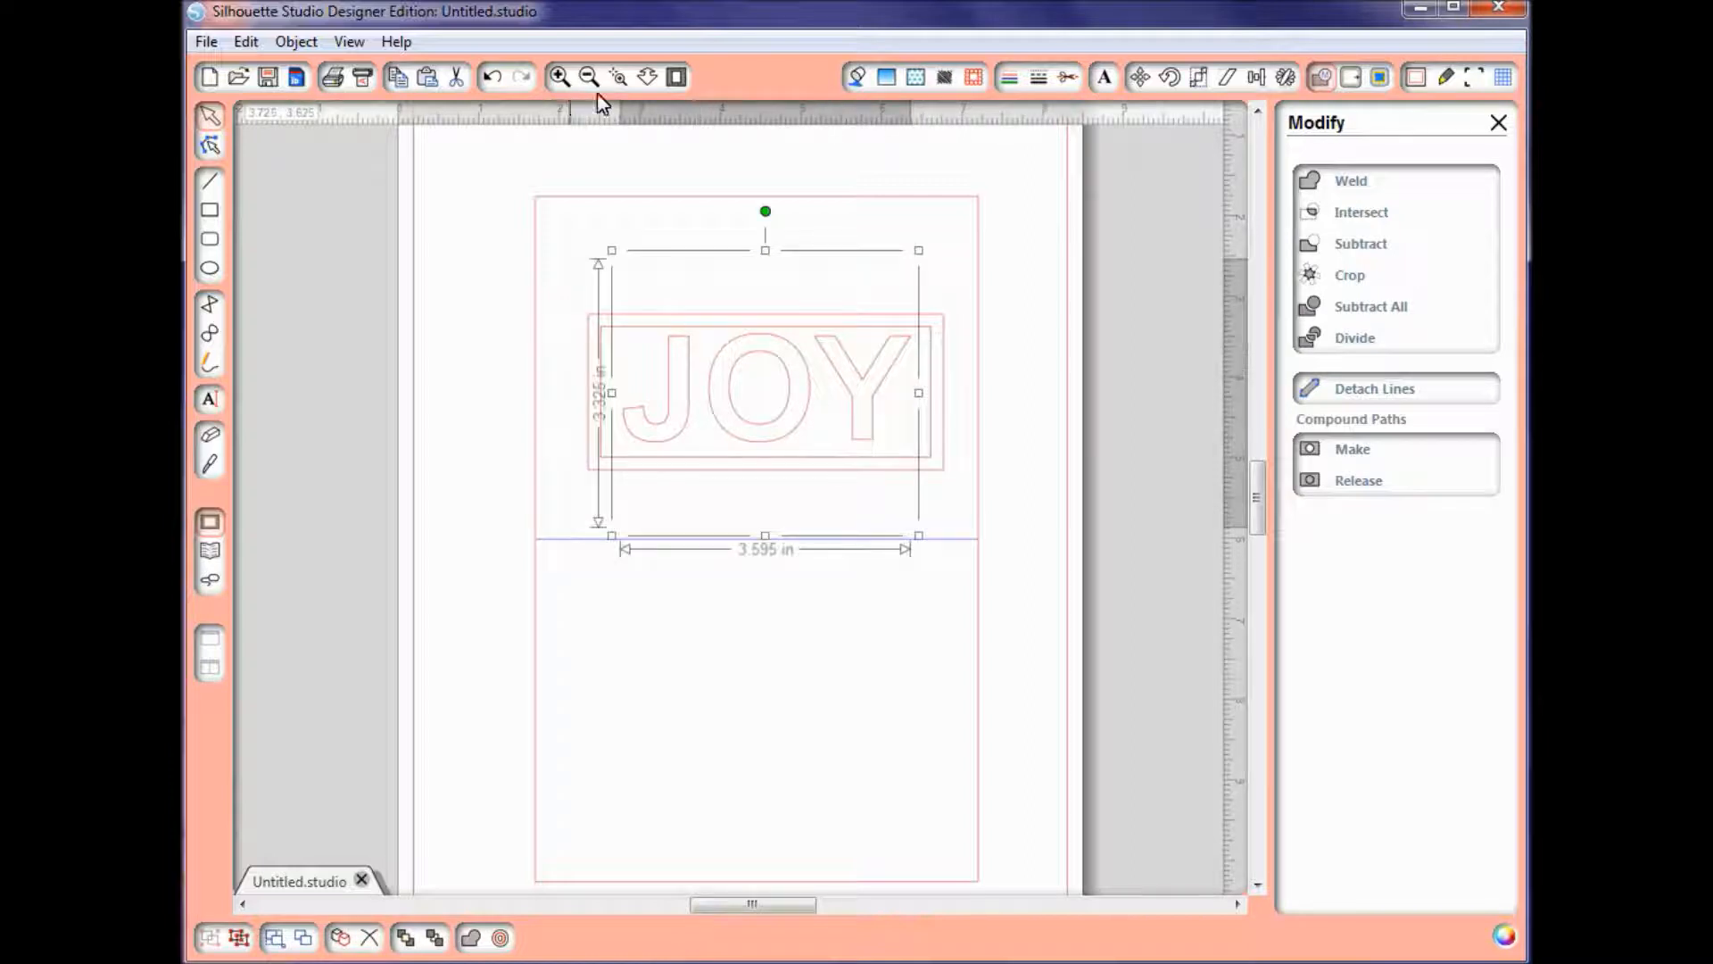
scroll(688, 398, "up", 3)
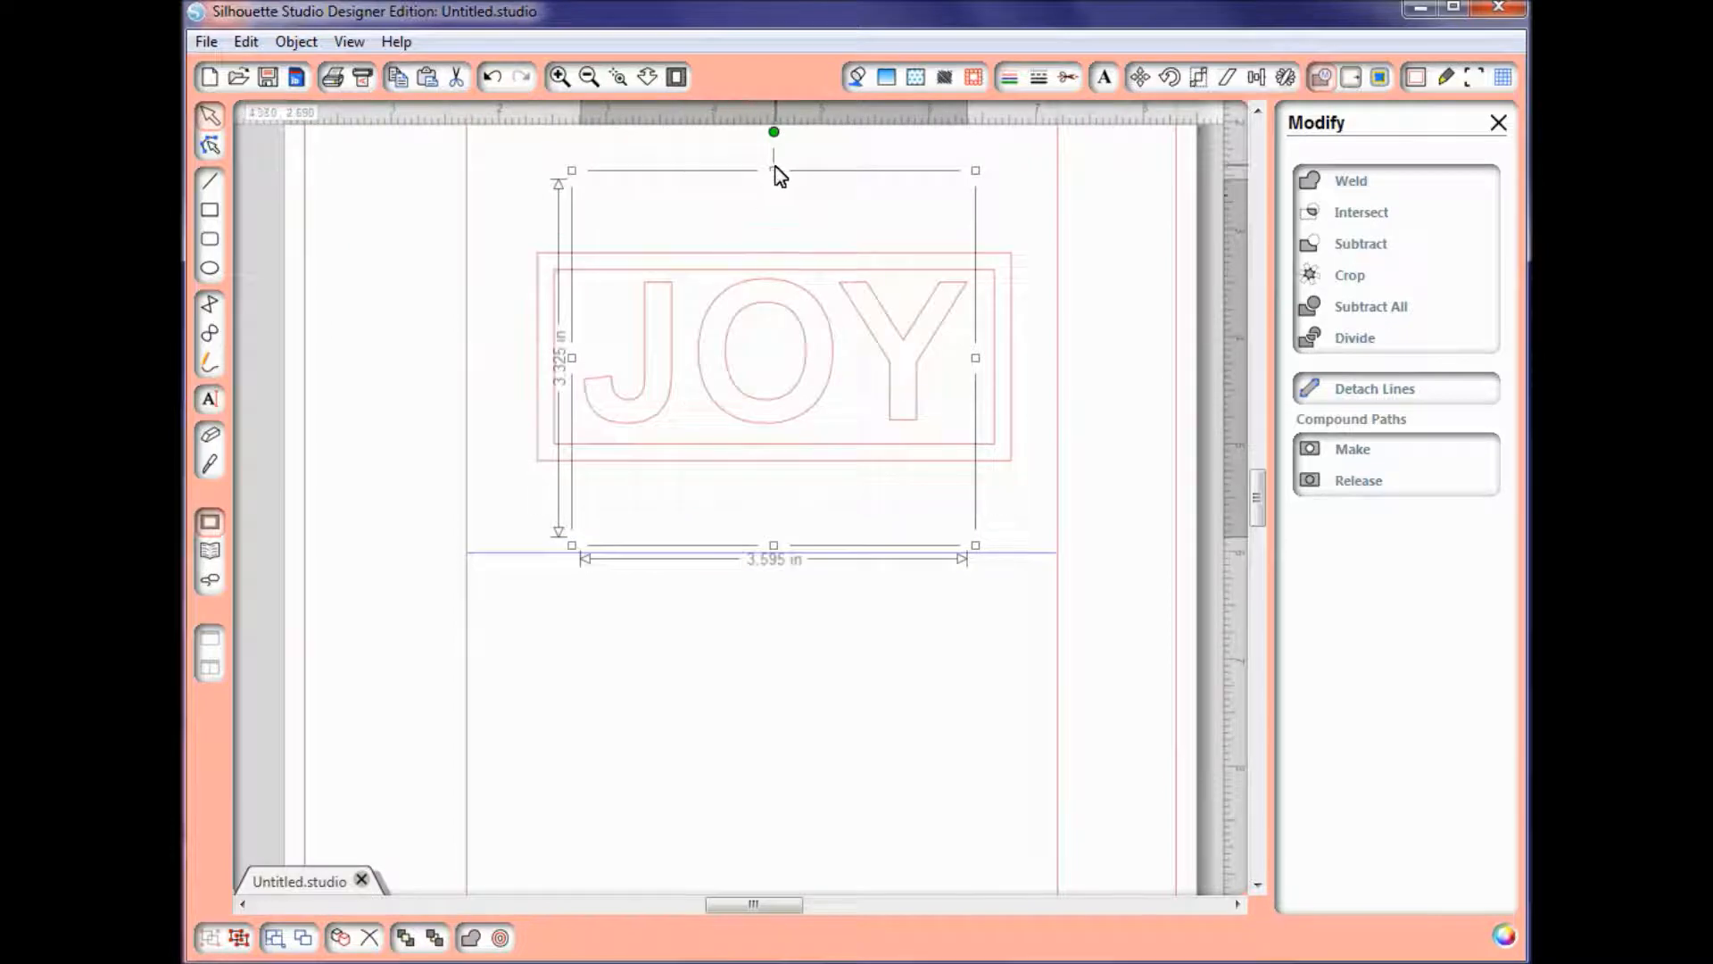
left_click_drag(773, 170, 772, 150)
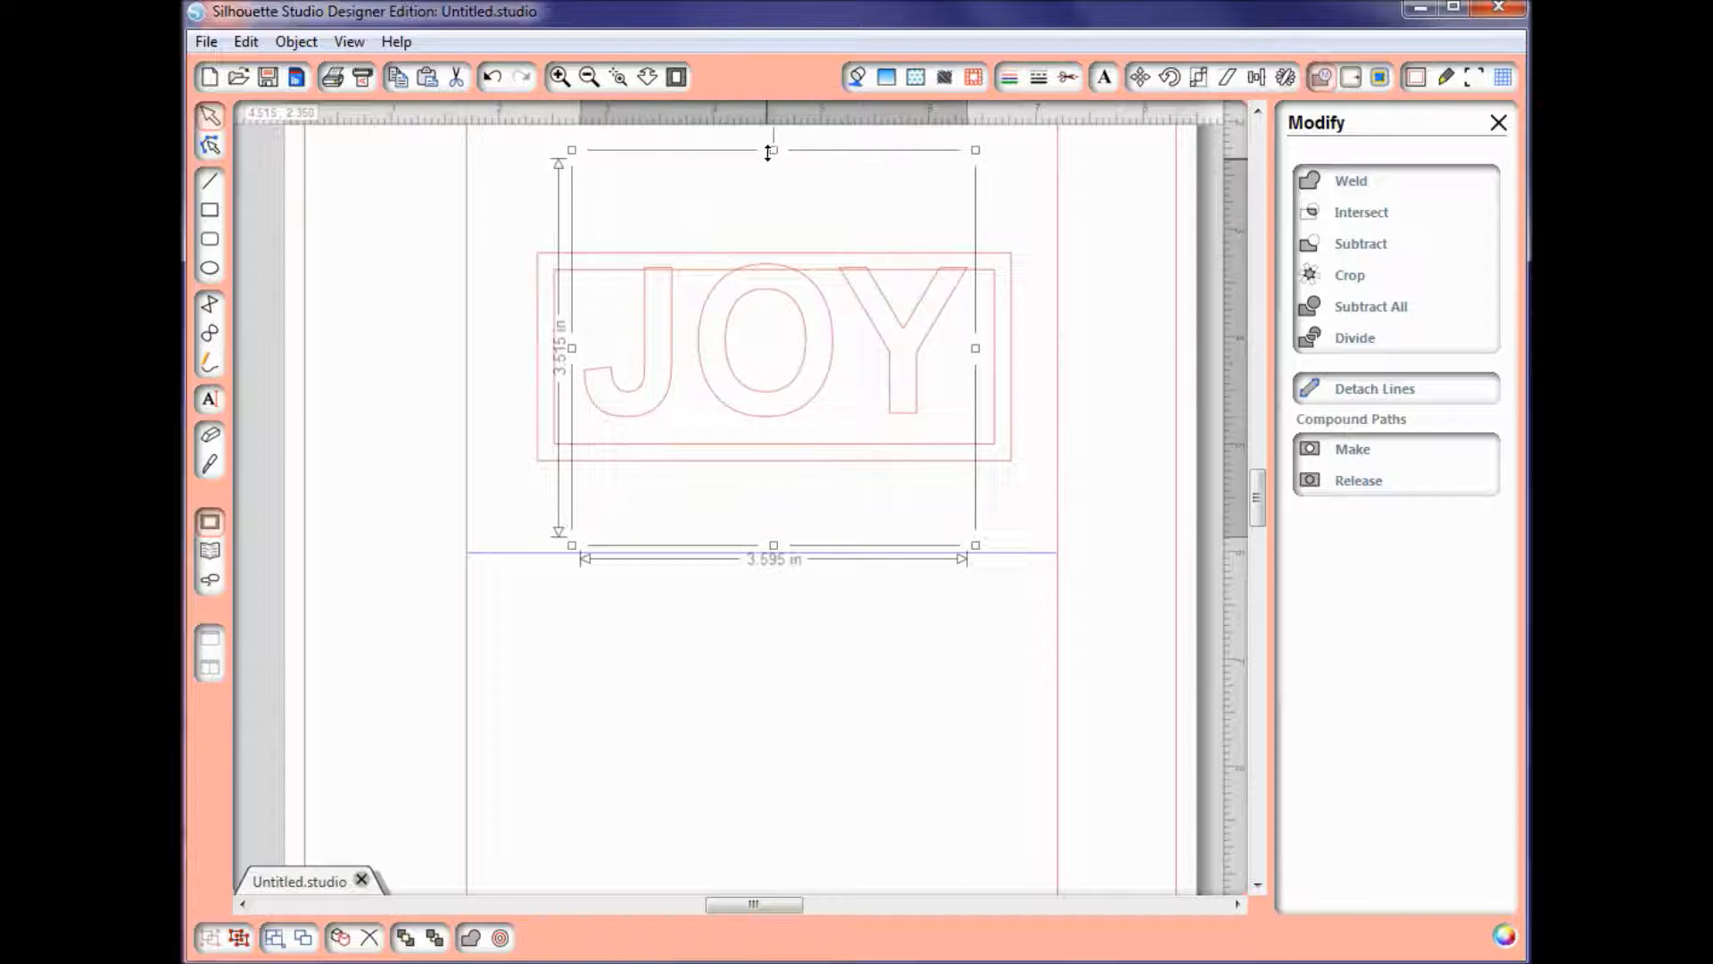
left_click_drag(775, 547, 775, 591)
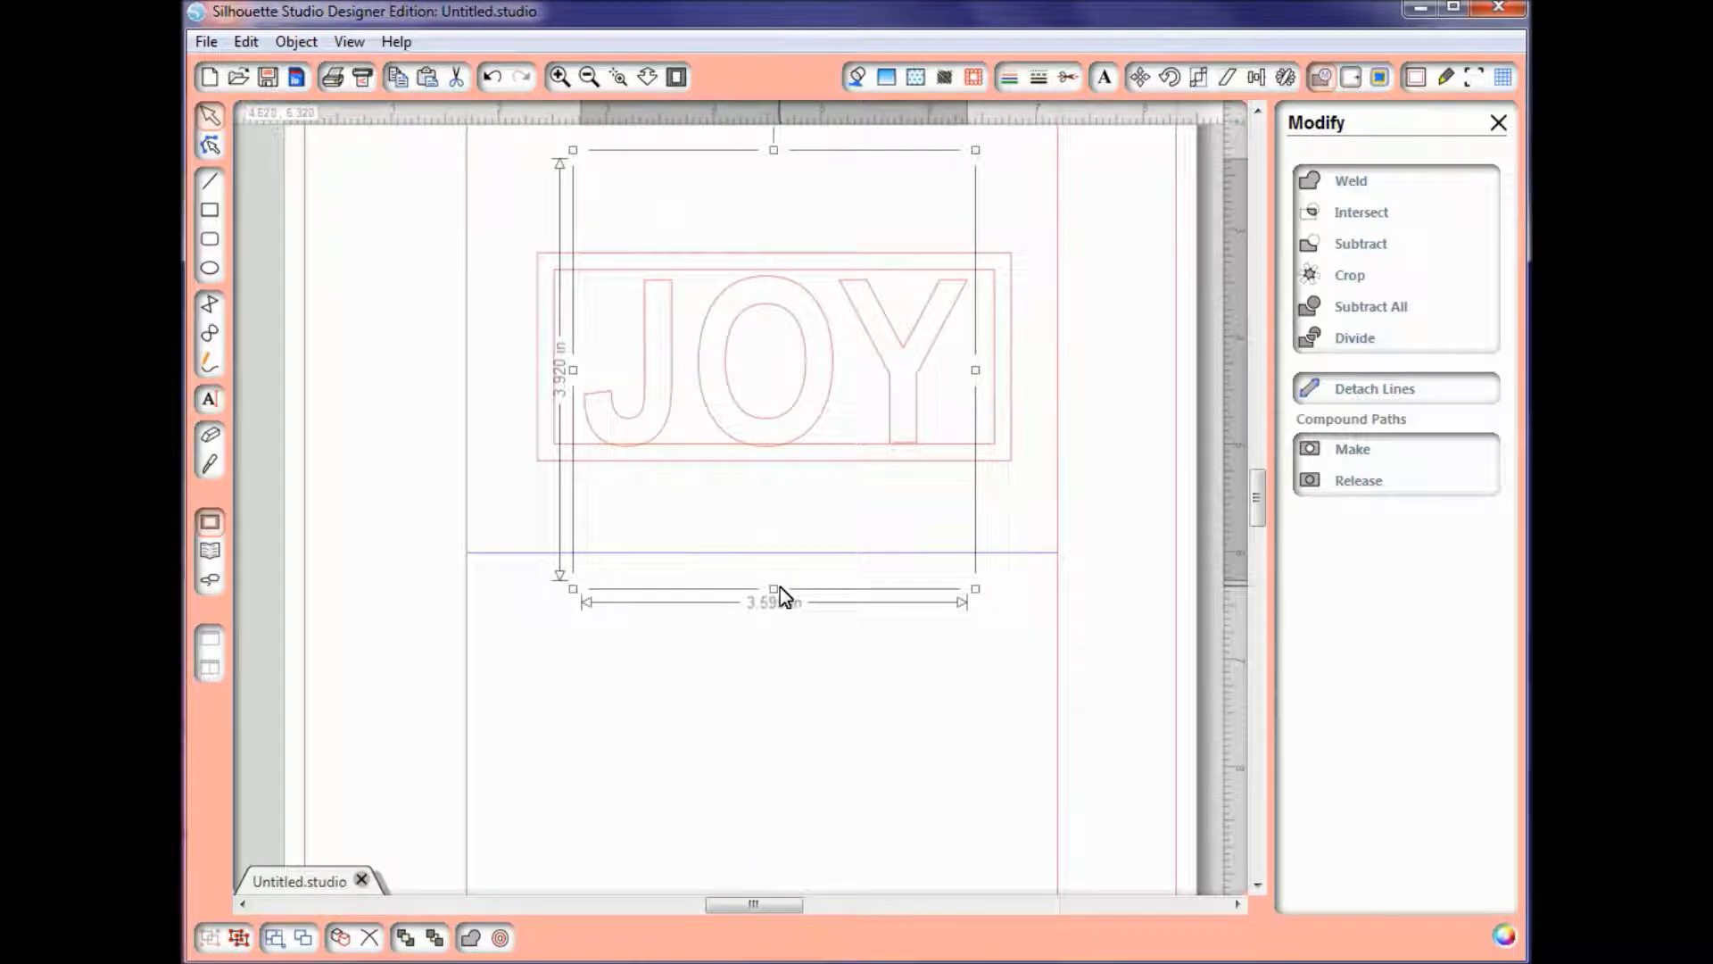
left_click(487, 77)
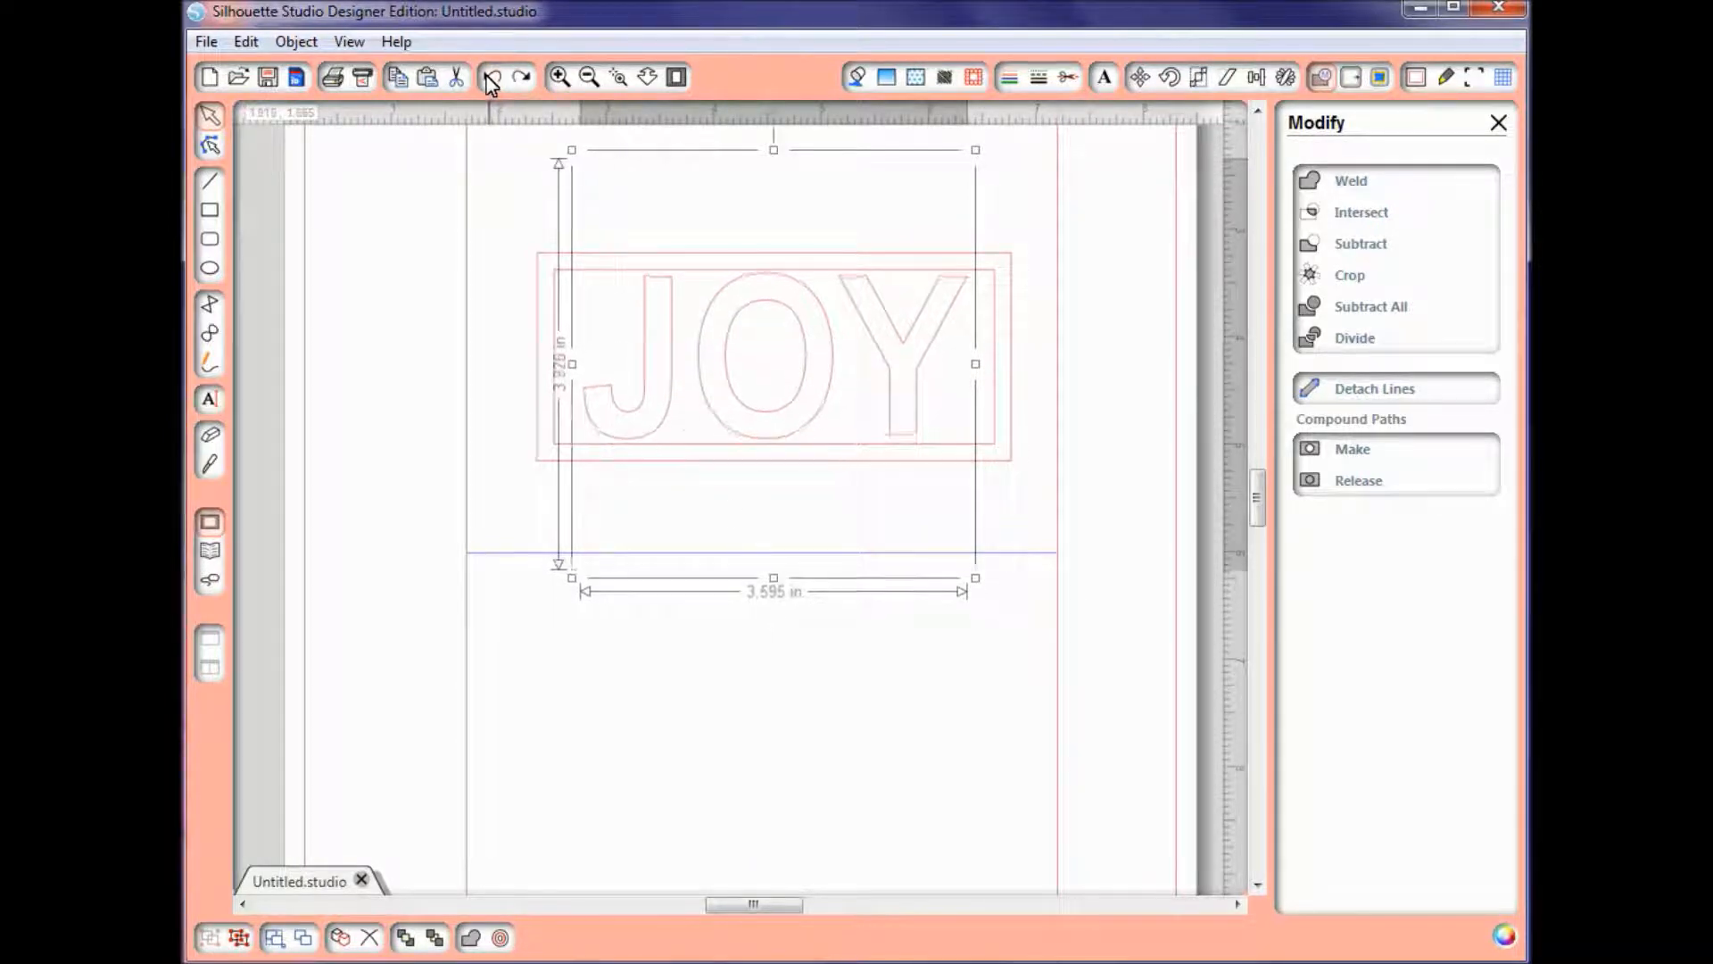
left_click(487, 77)
left_click(487, 77)
left_click(490, 79)
left_click(490, 79)
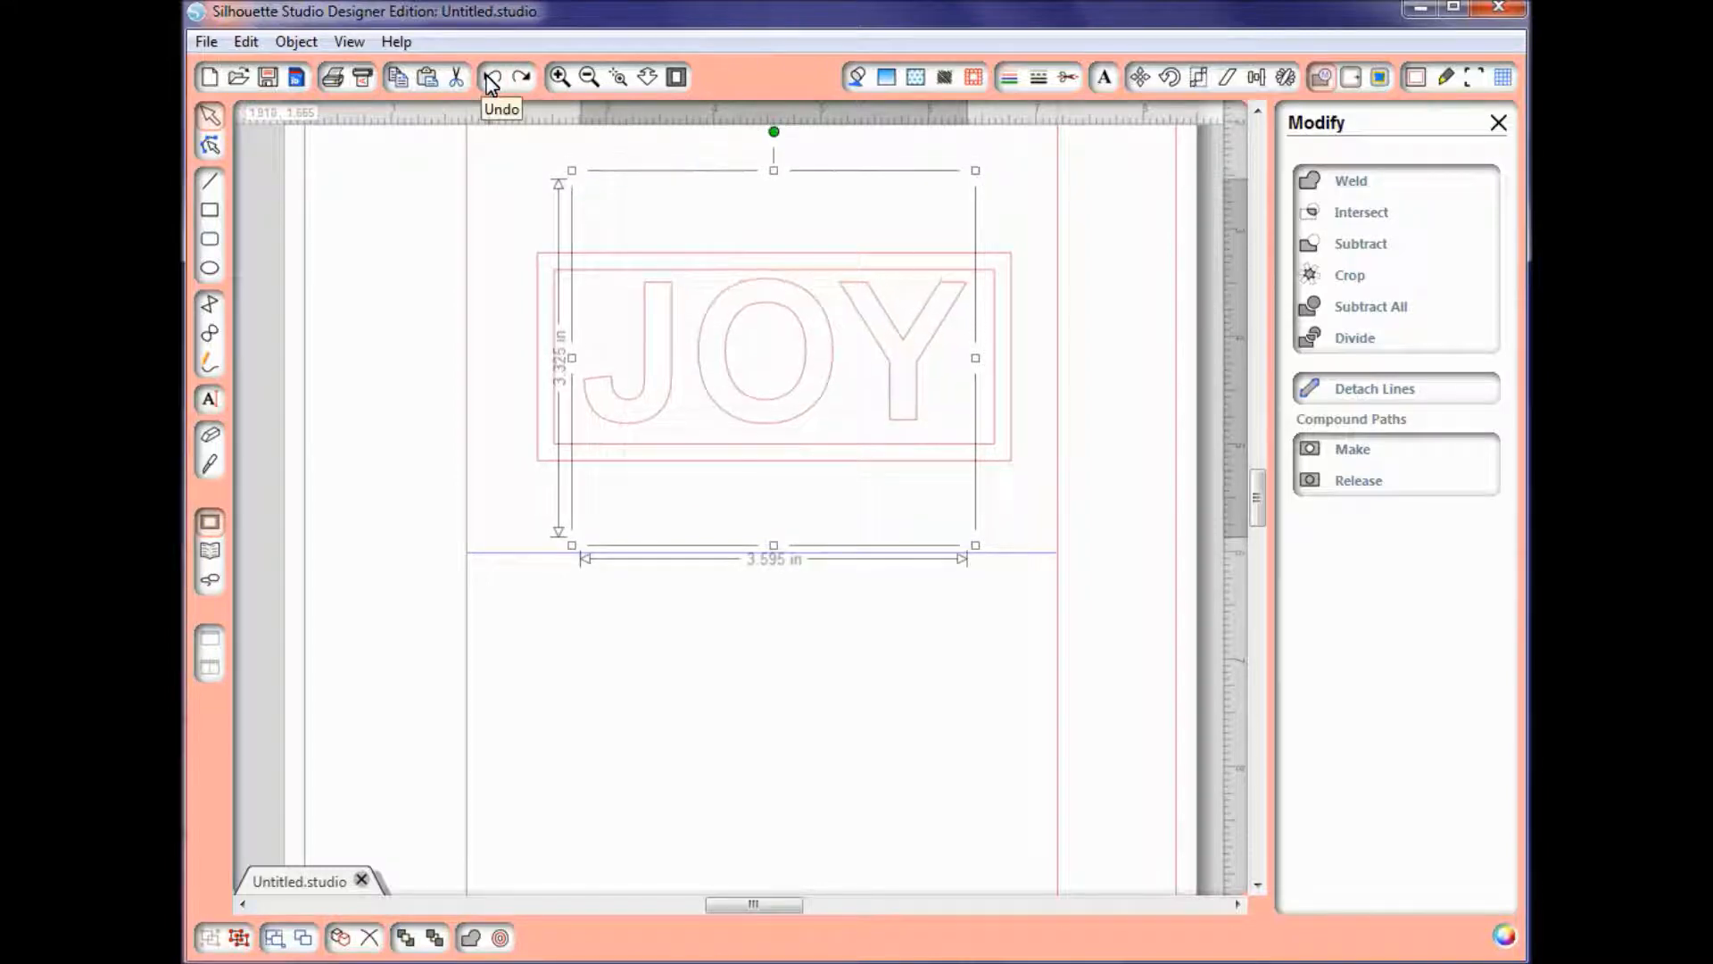
Step: Ungroup the JOY text into separate letters and deselect them
right_click(666, 330)
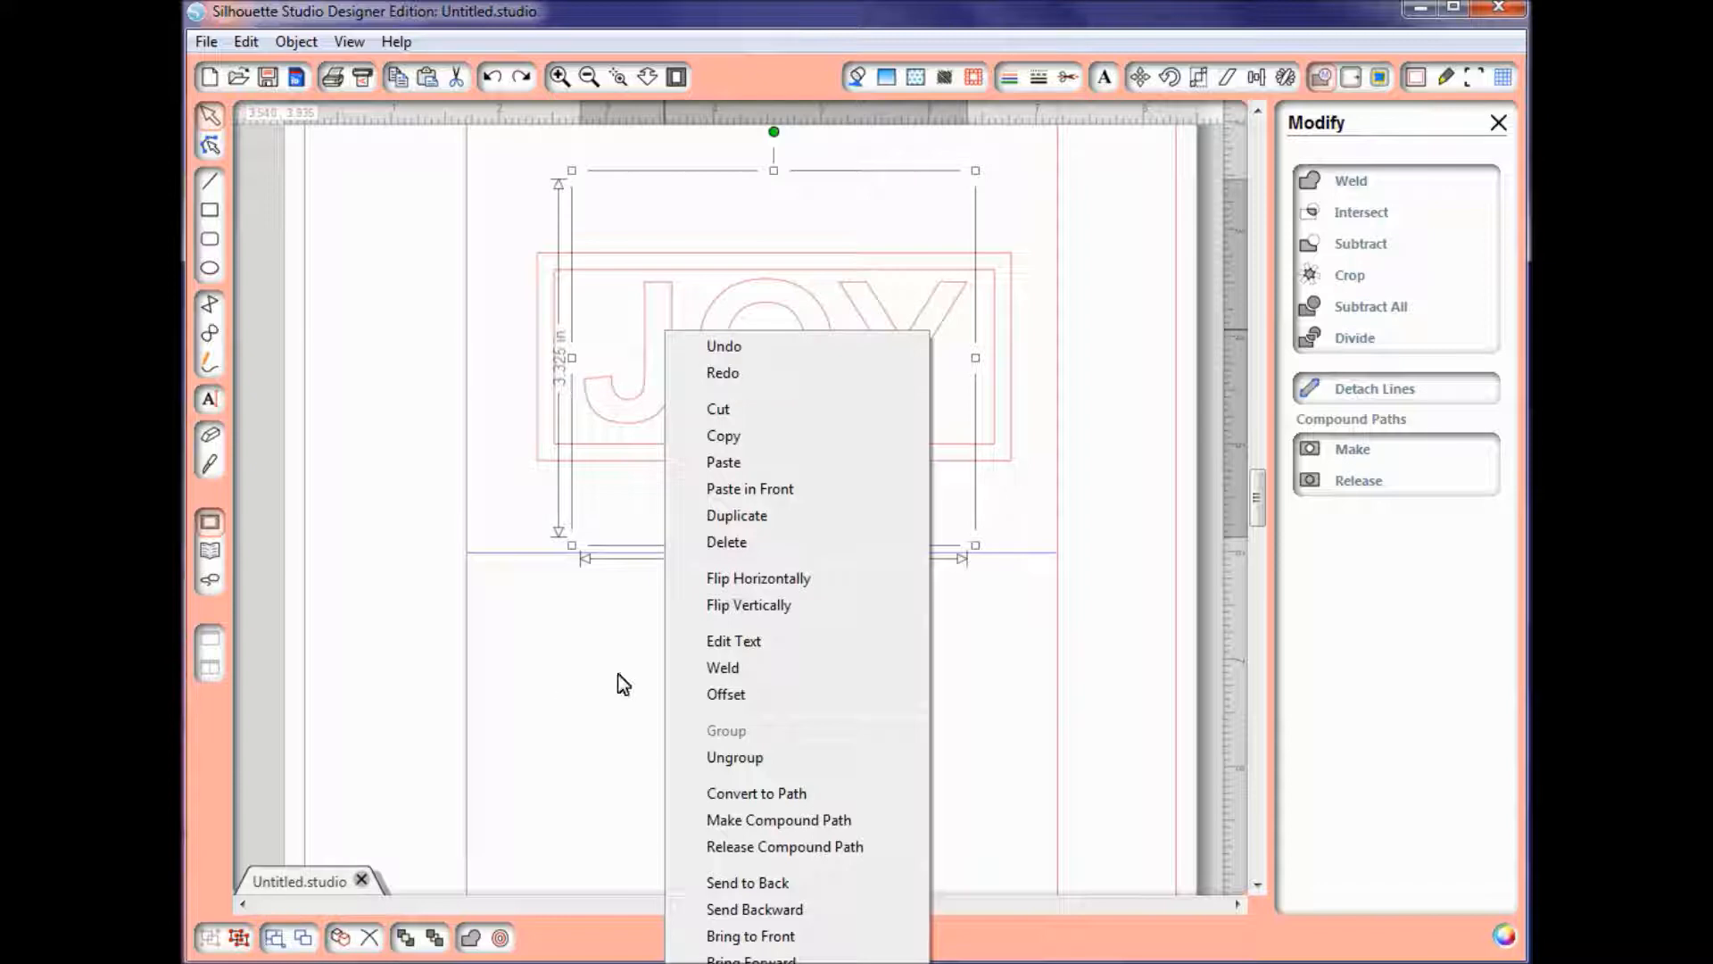
left_click(771, 764)
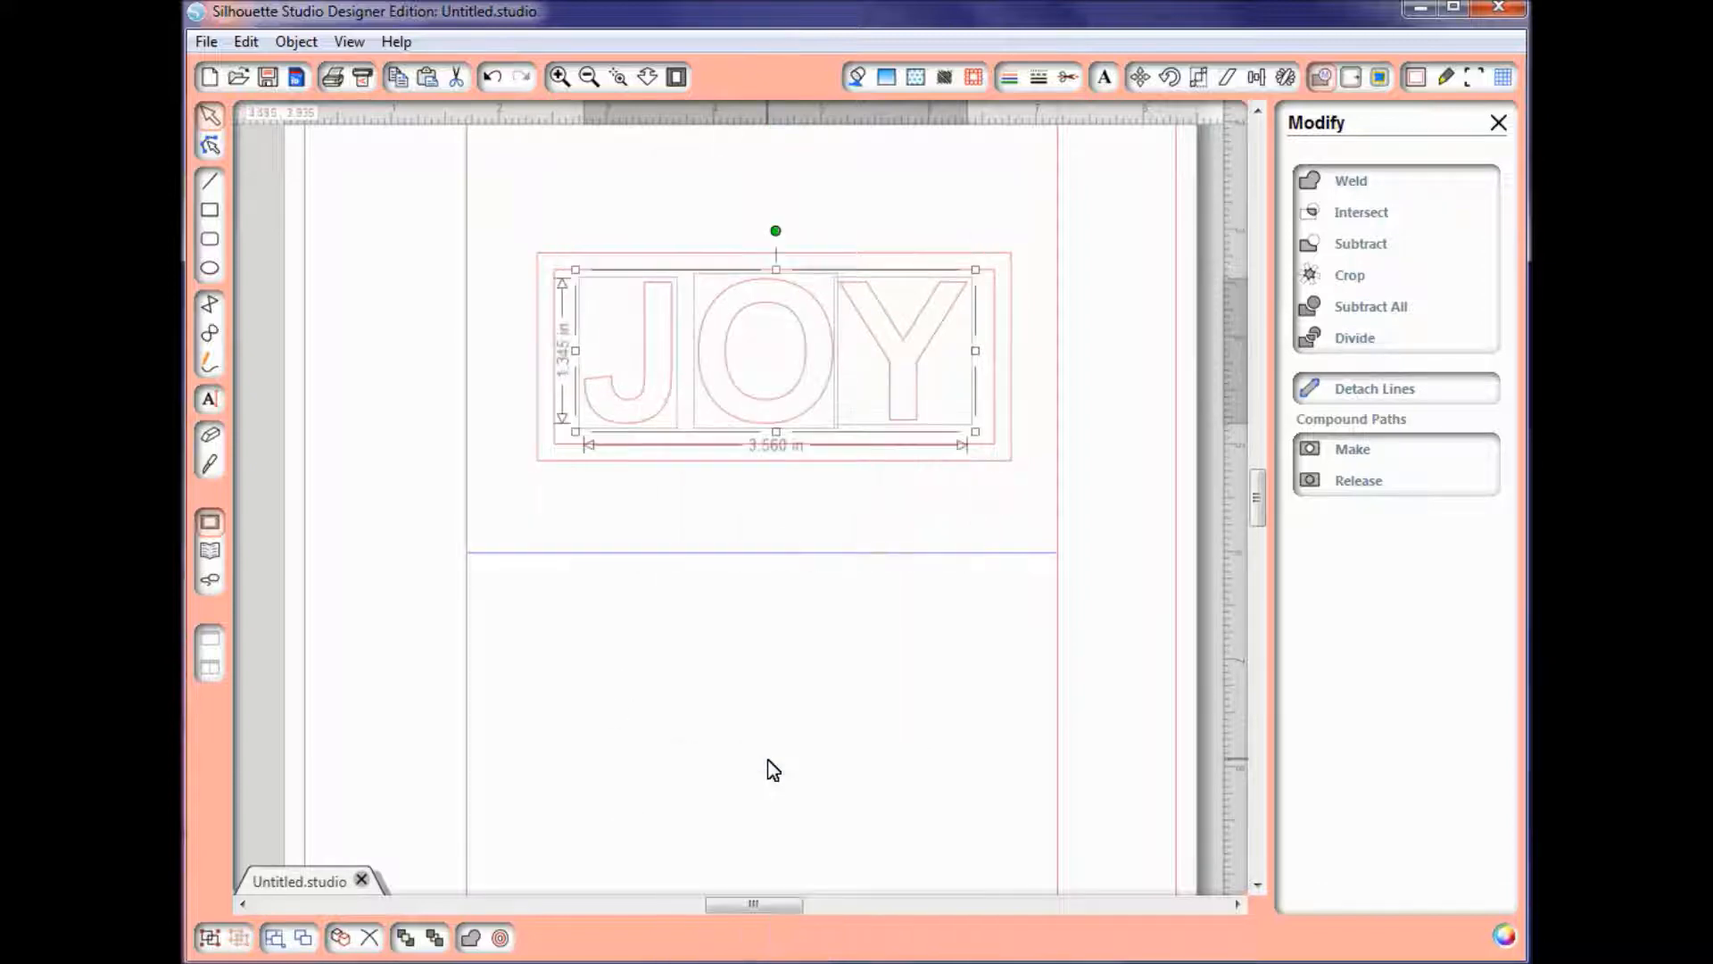
left_click(773, 769)
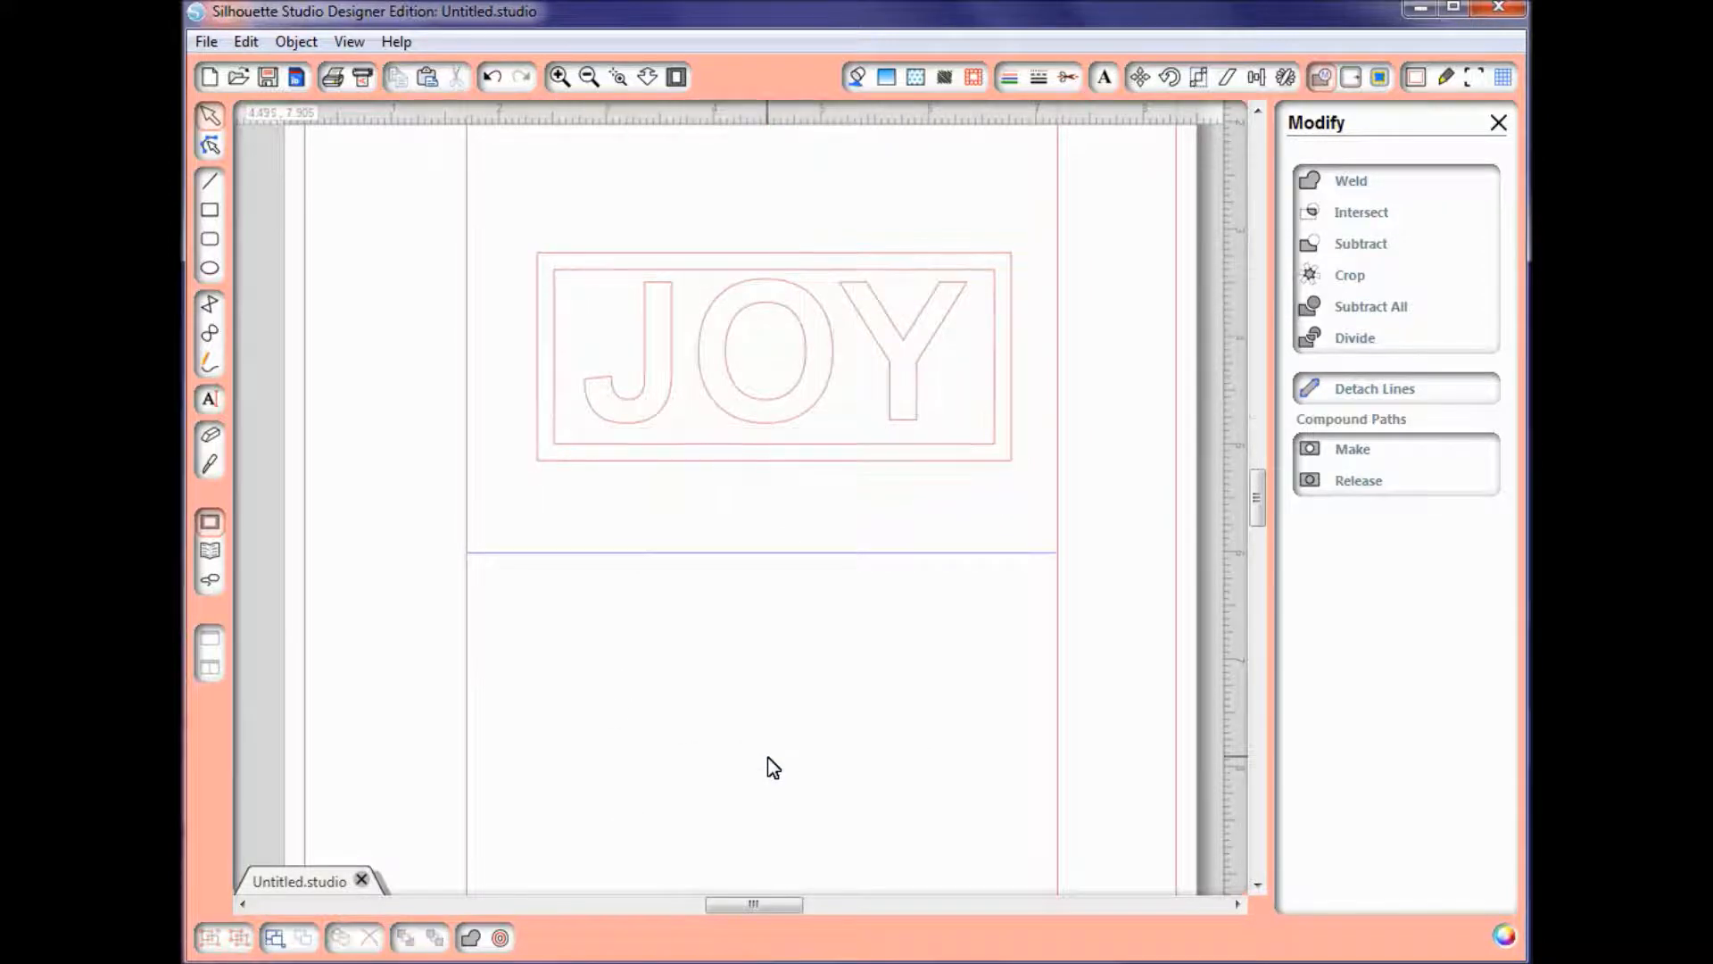
Step: Stretch the letters Y and O vertically to about 1.66 in so they slightly overlap the frame's inner top and bottom edges
left_click(918, 396)
left_click_drag(905, 273, 901, 259)
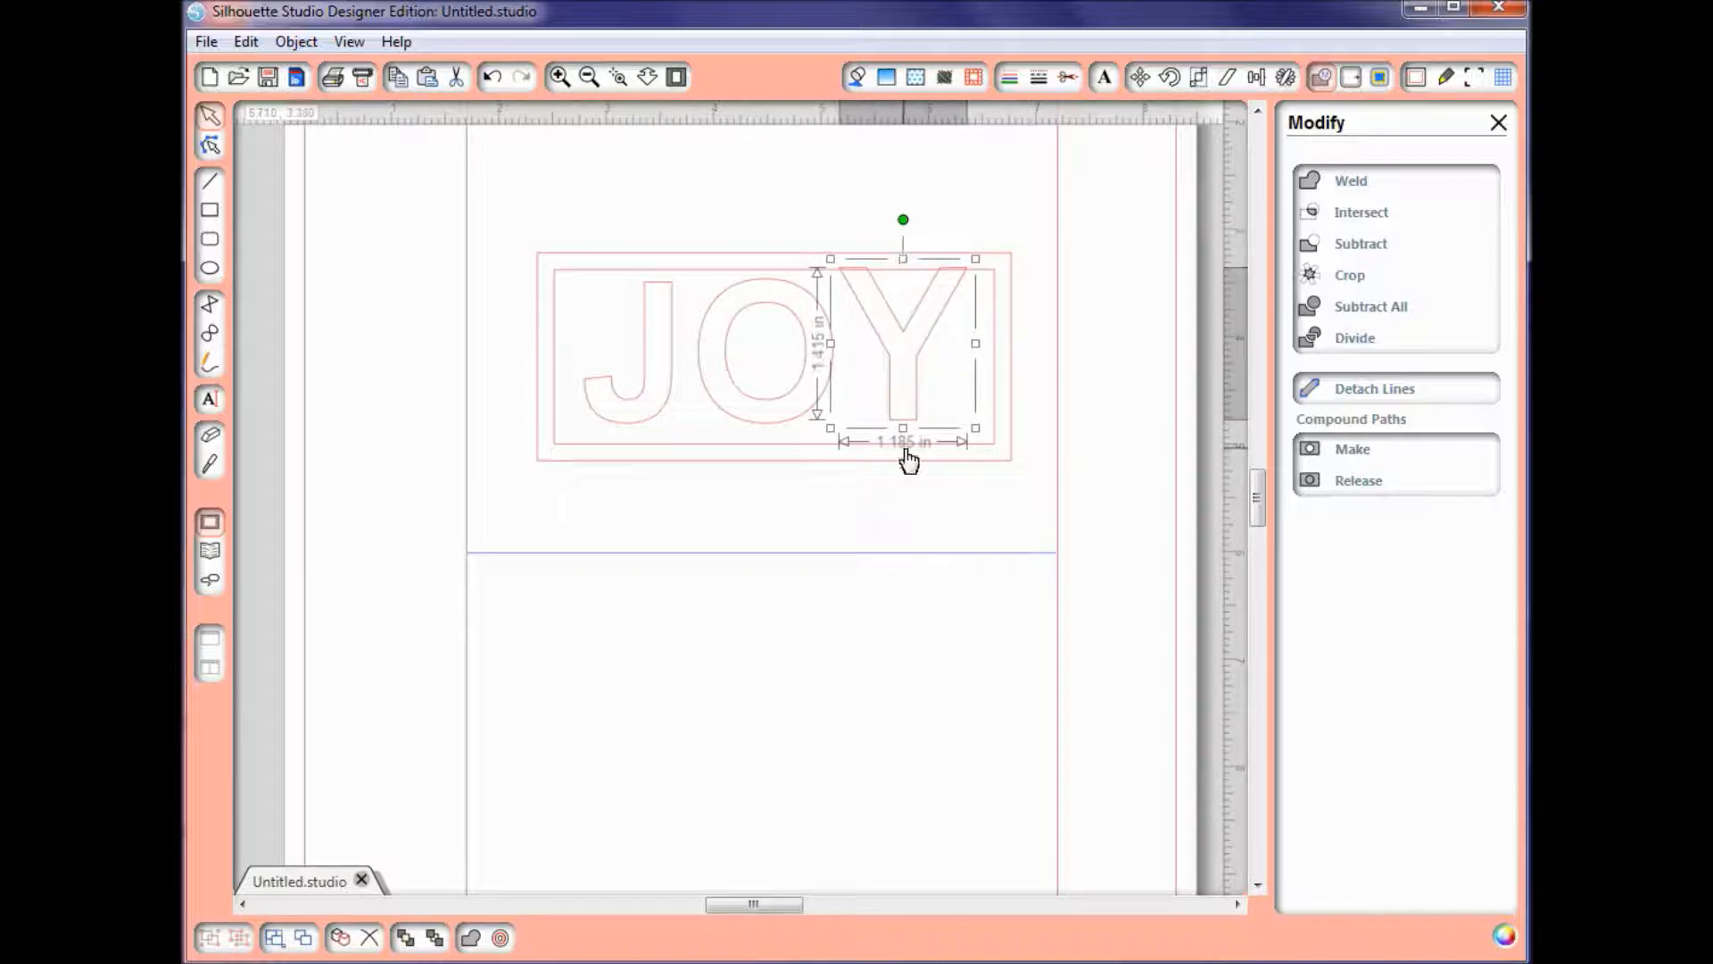
left_click_drag(903, 428, 905, 453)
left_click(766, 428)
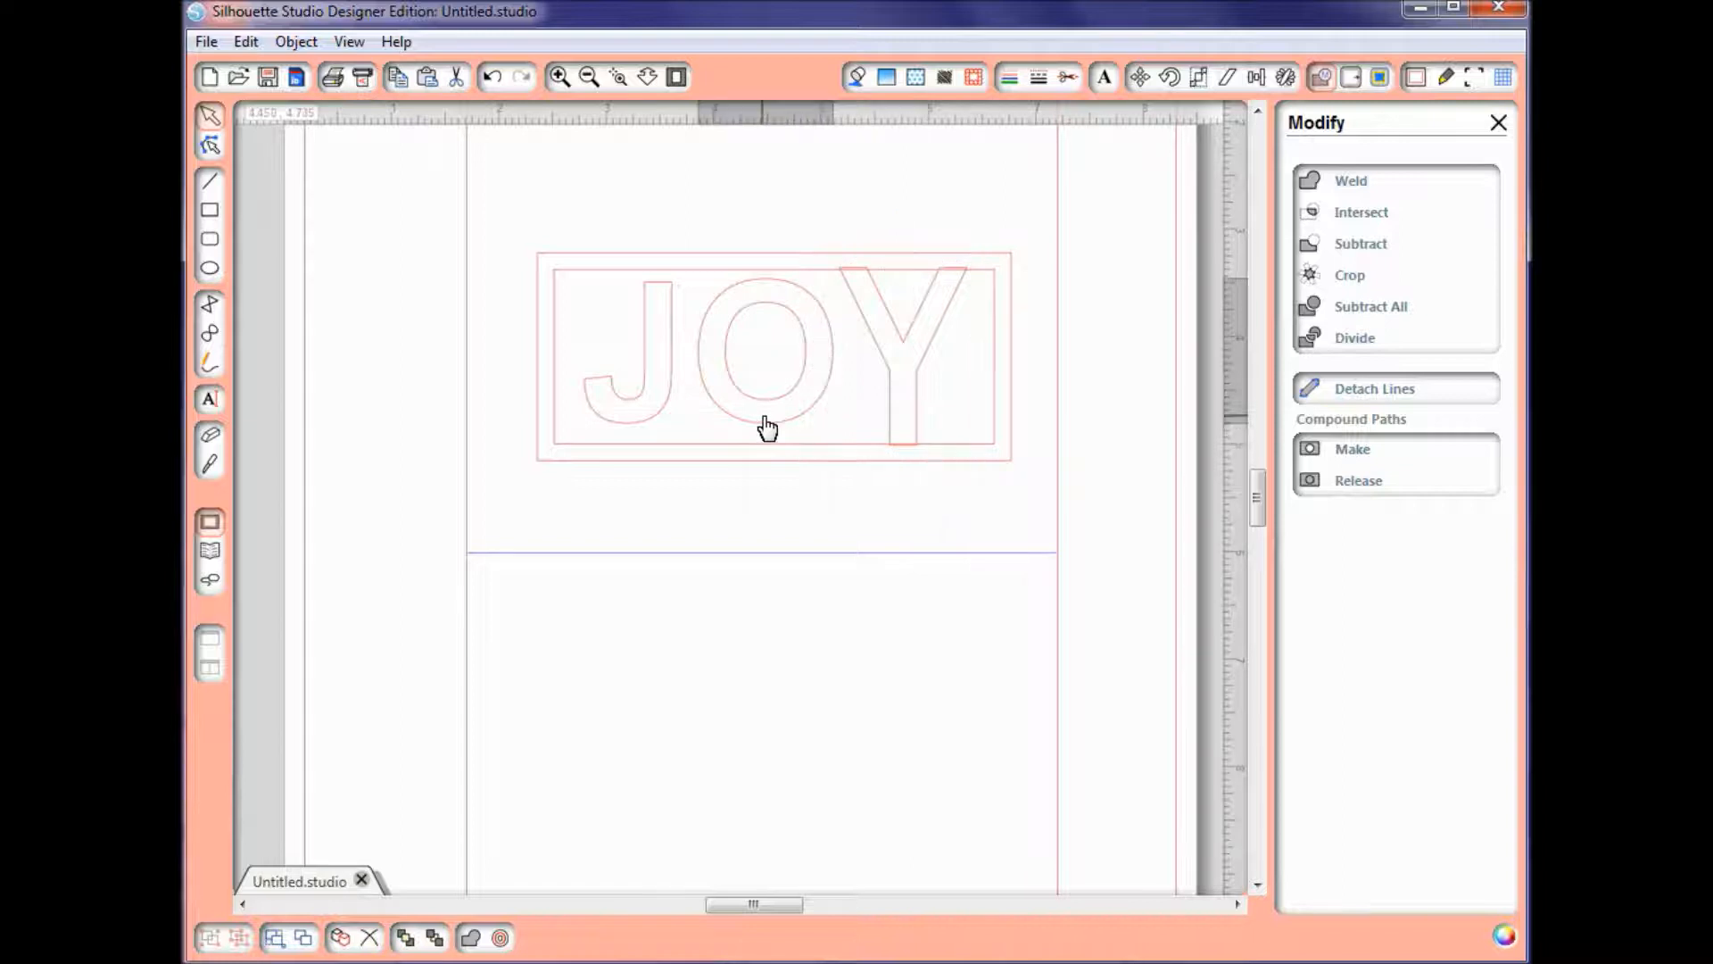
left_click_drag(765, 269, 764, 259)
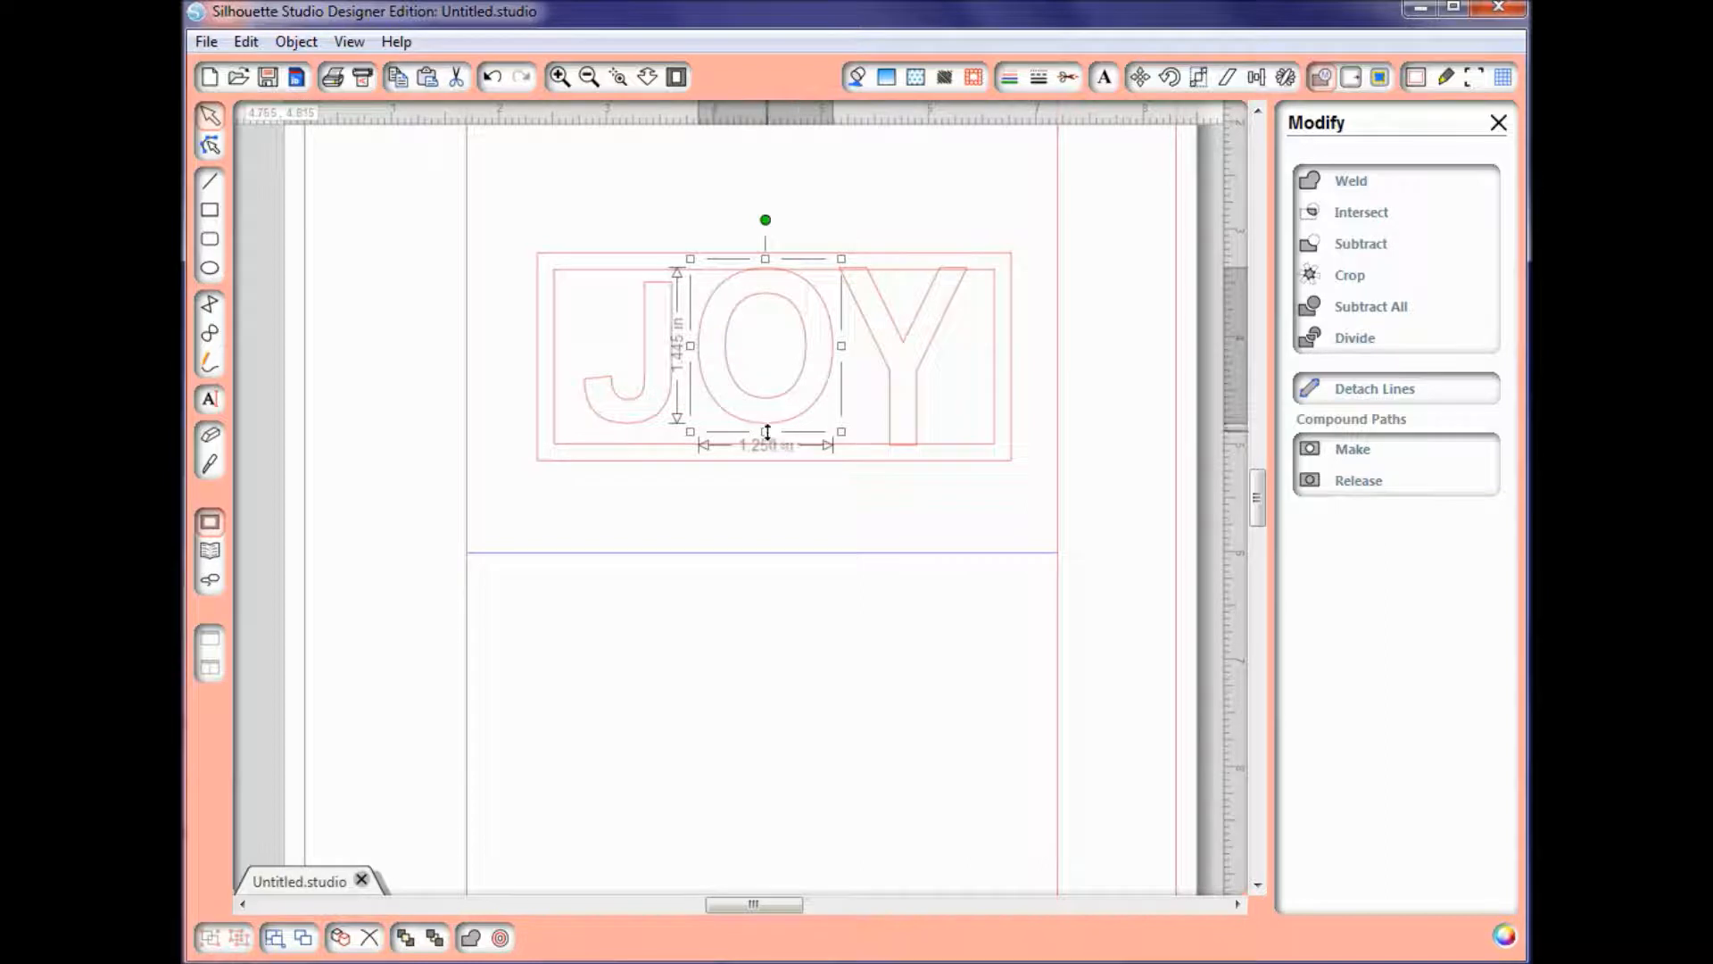
left_click_drag(766, 433, 766, 455)
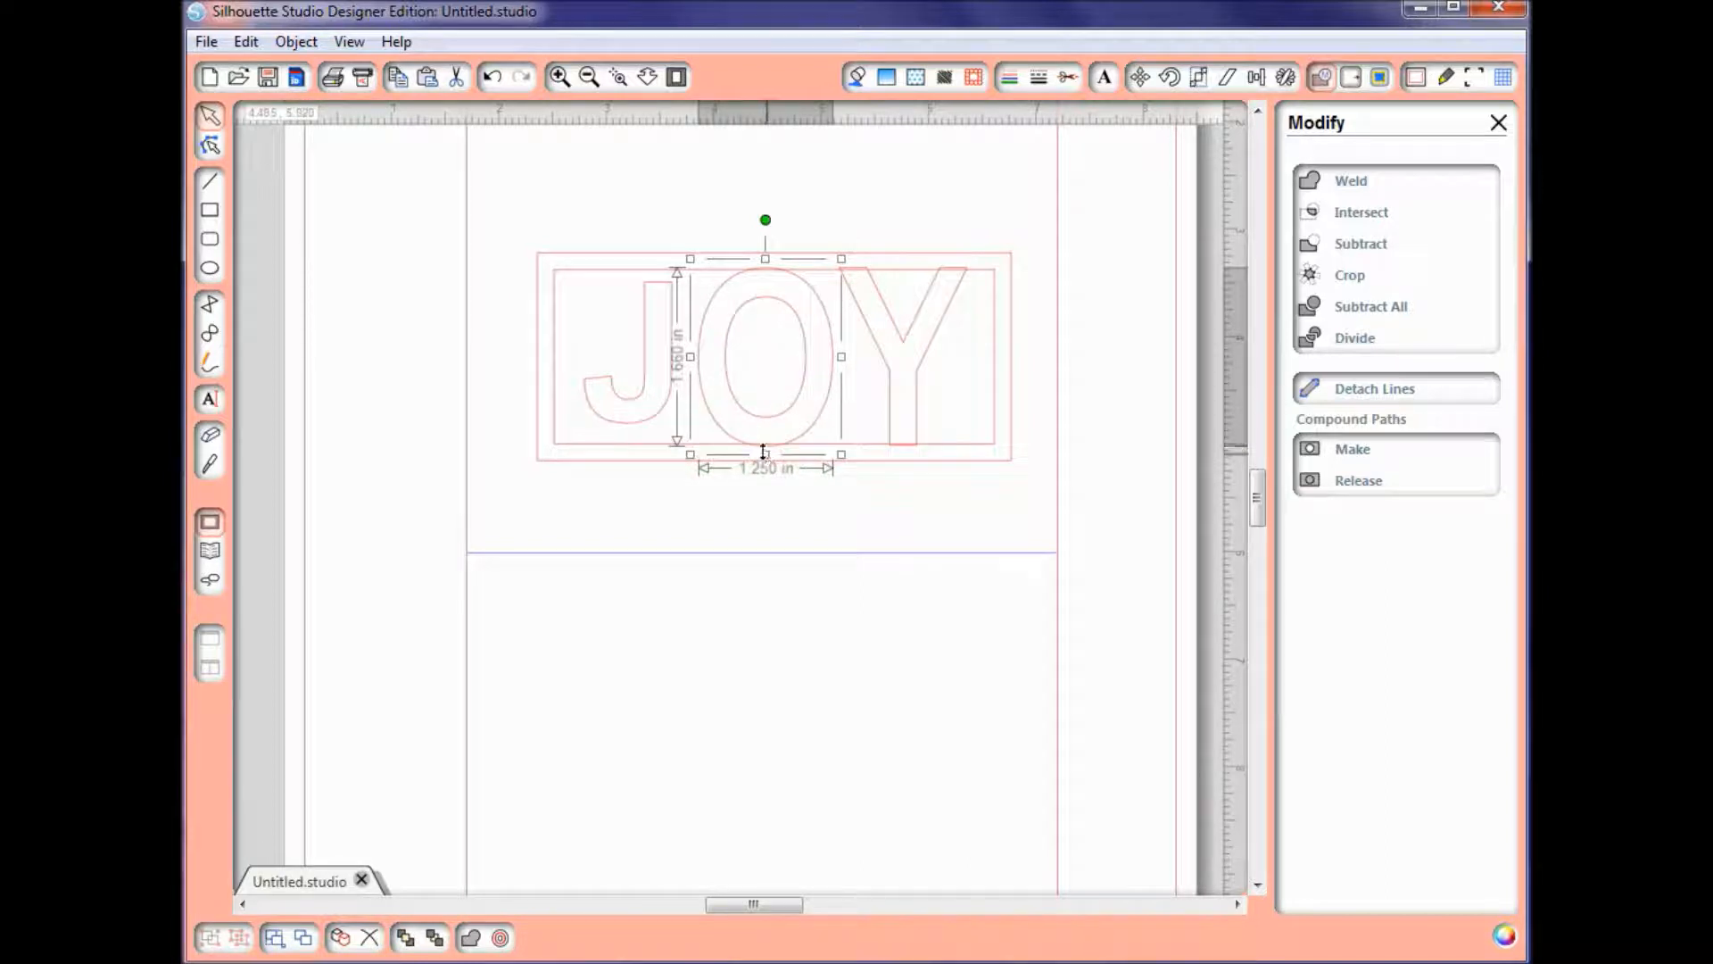
Step: Stretch the letter J vertically to about 1.66 in so it overlaps the frame's inner top and bottom edges
left_click(652, 424)
left_click(652, 425)
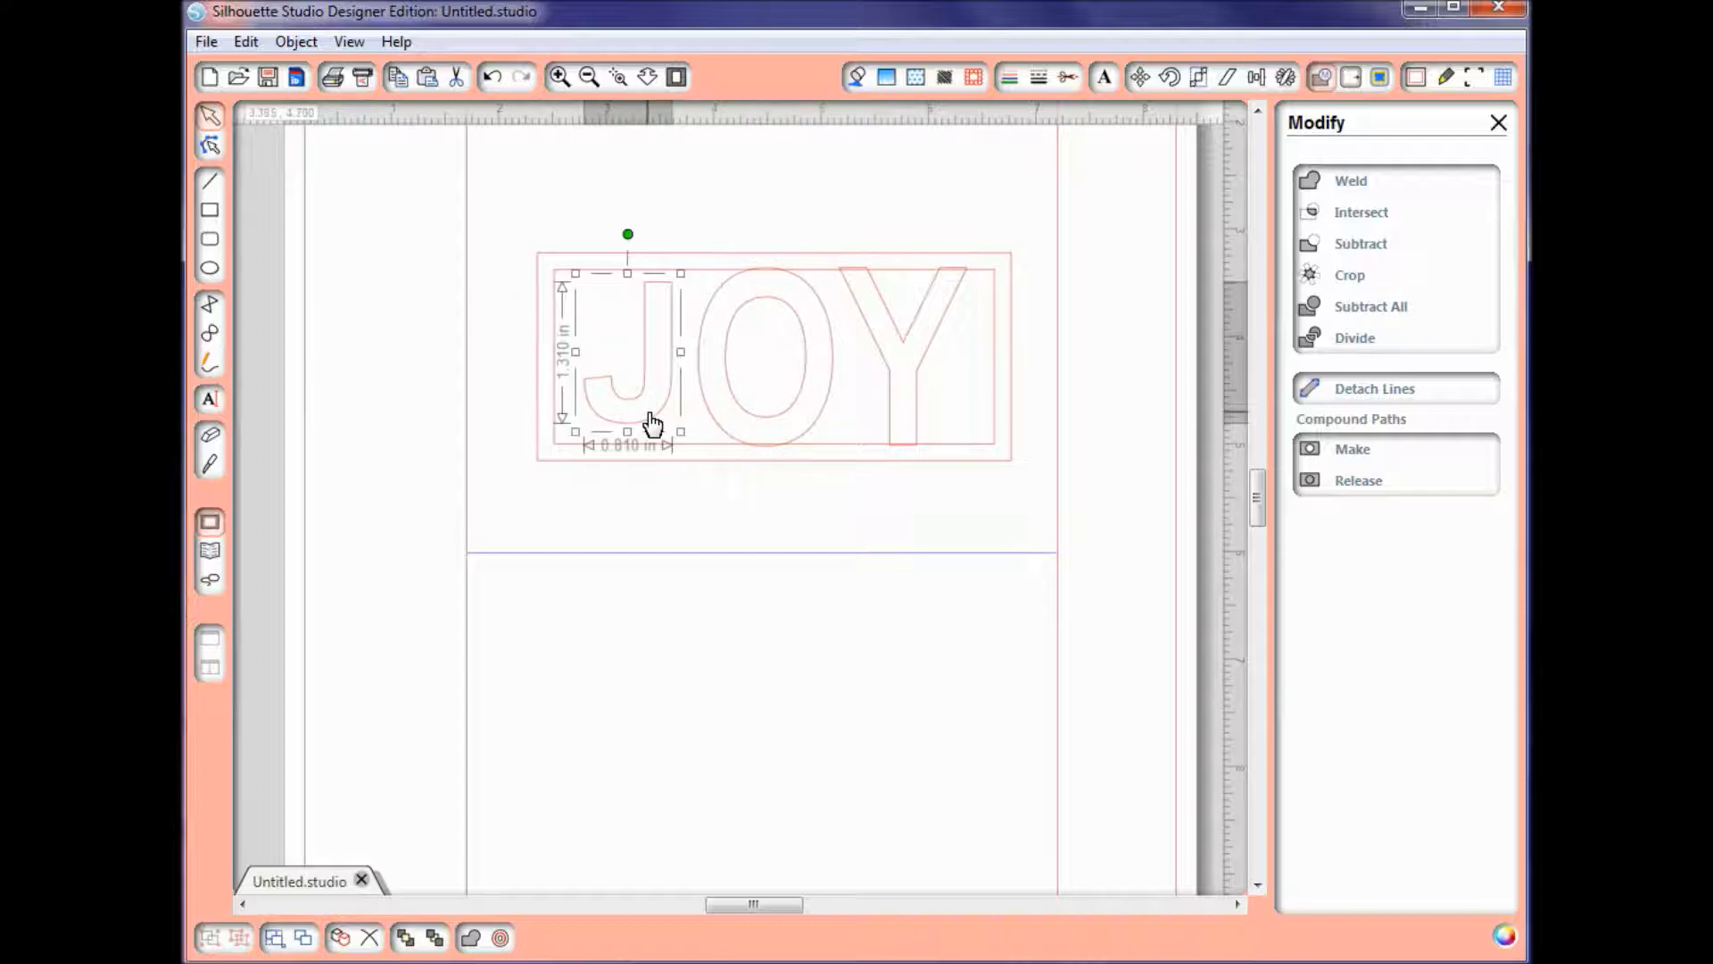
left_click_drag(628, 277, 628, 264)
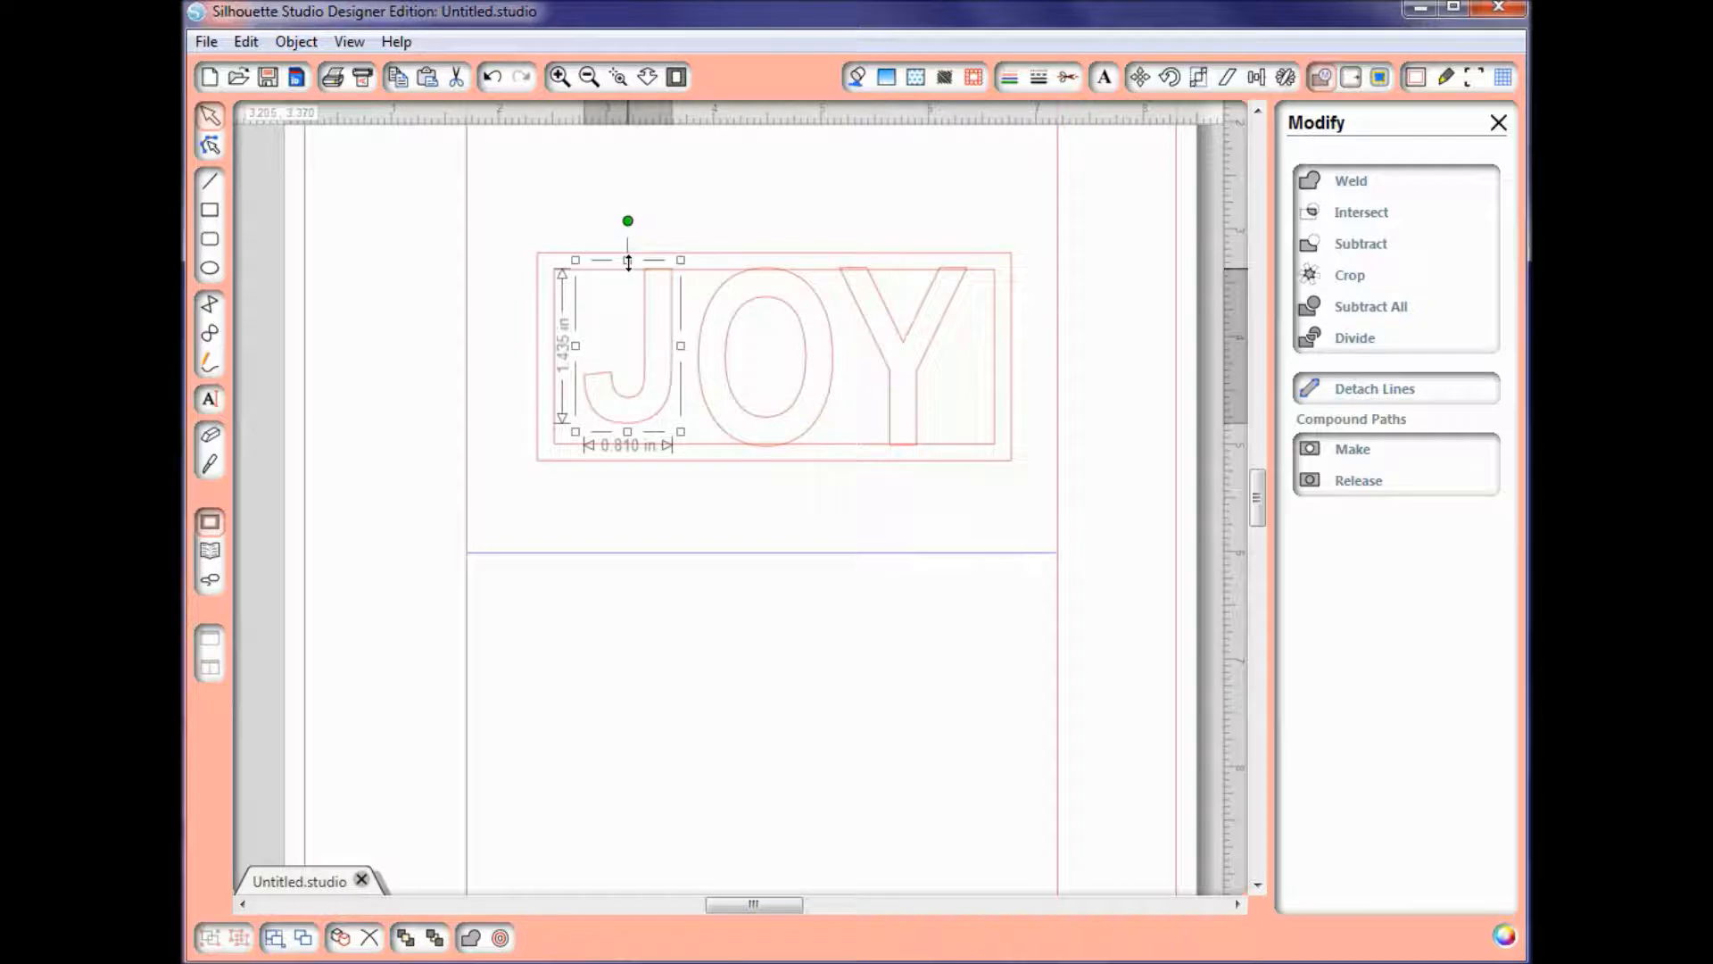
left_click_drag(628, 262, 628, 261)
left_click_drag(628, 431, 628, 454)
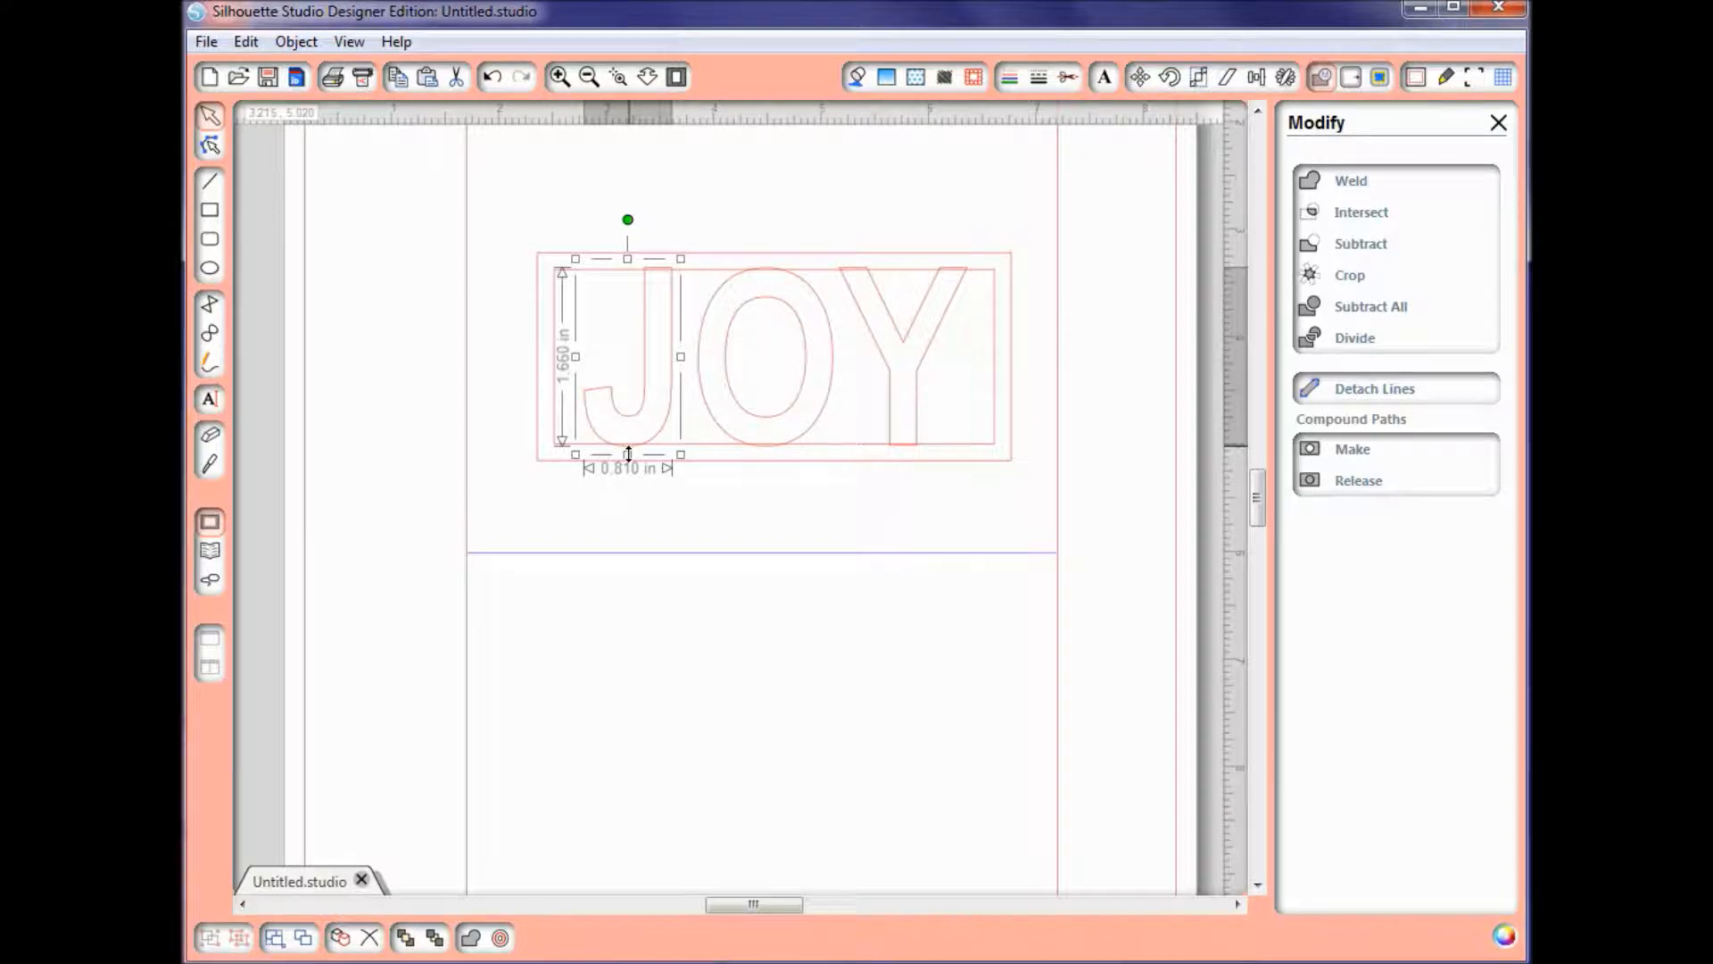
Step: Combine the letters J, O and Y into a single compound path
left_click(766, 421, "shift")
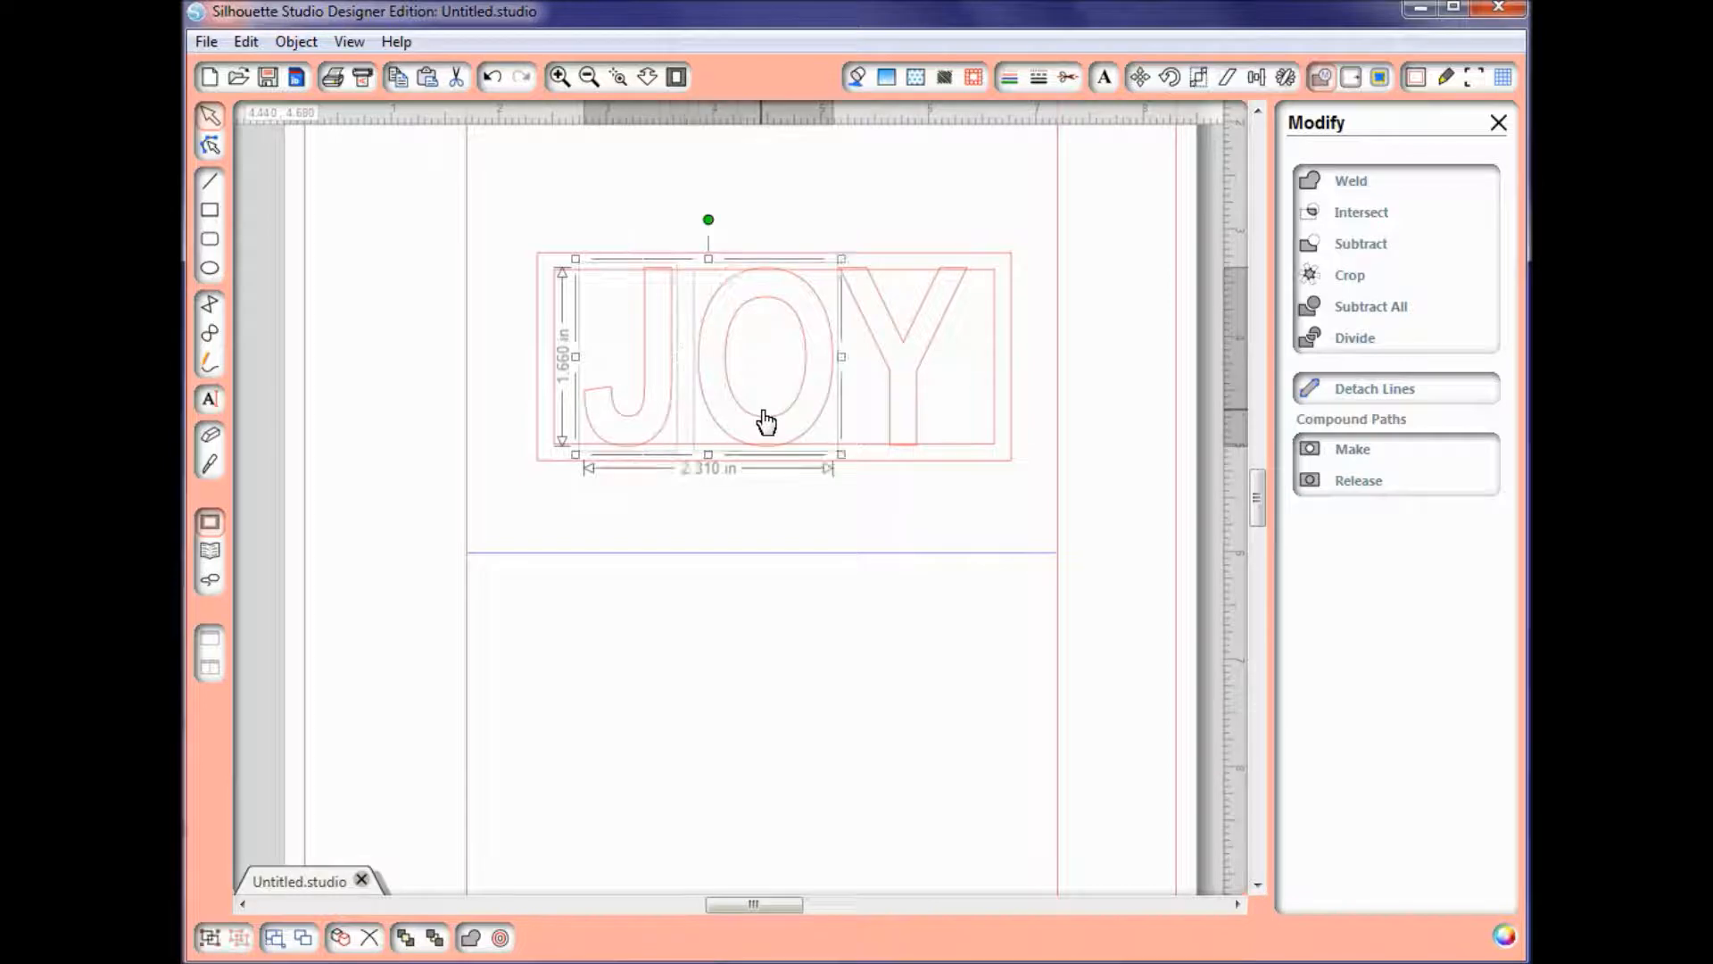
left_click(918, 413, "shift")
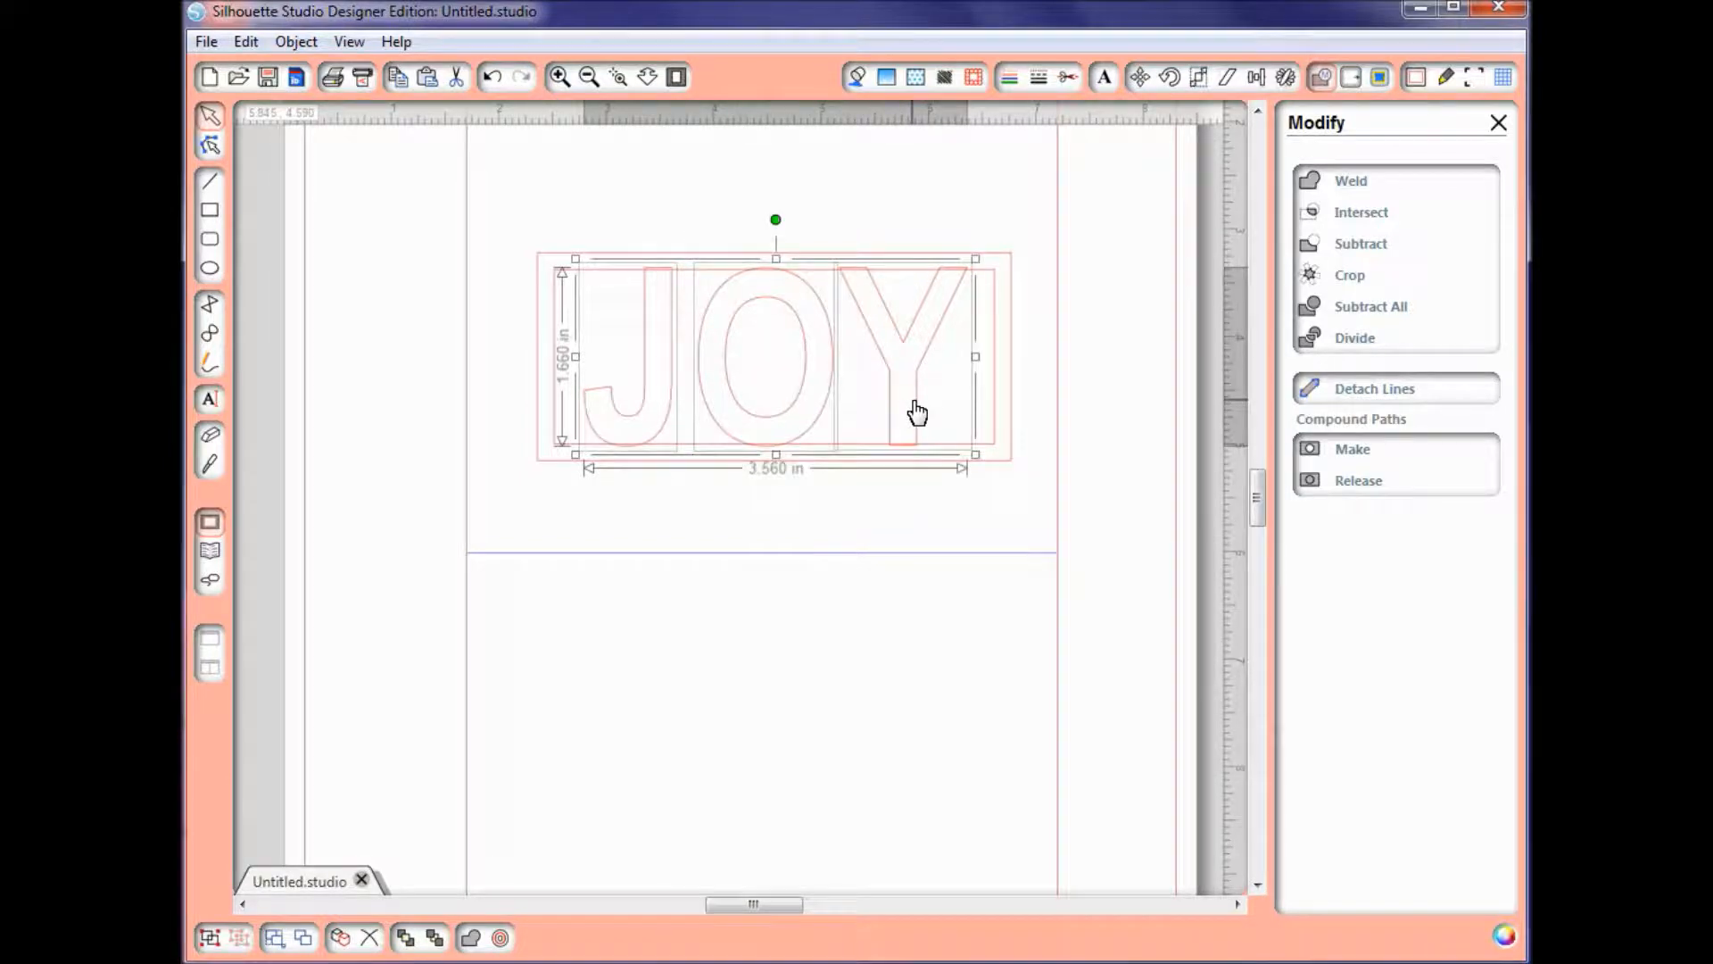
right_click(916, 406)
left_click(998, 853)
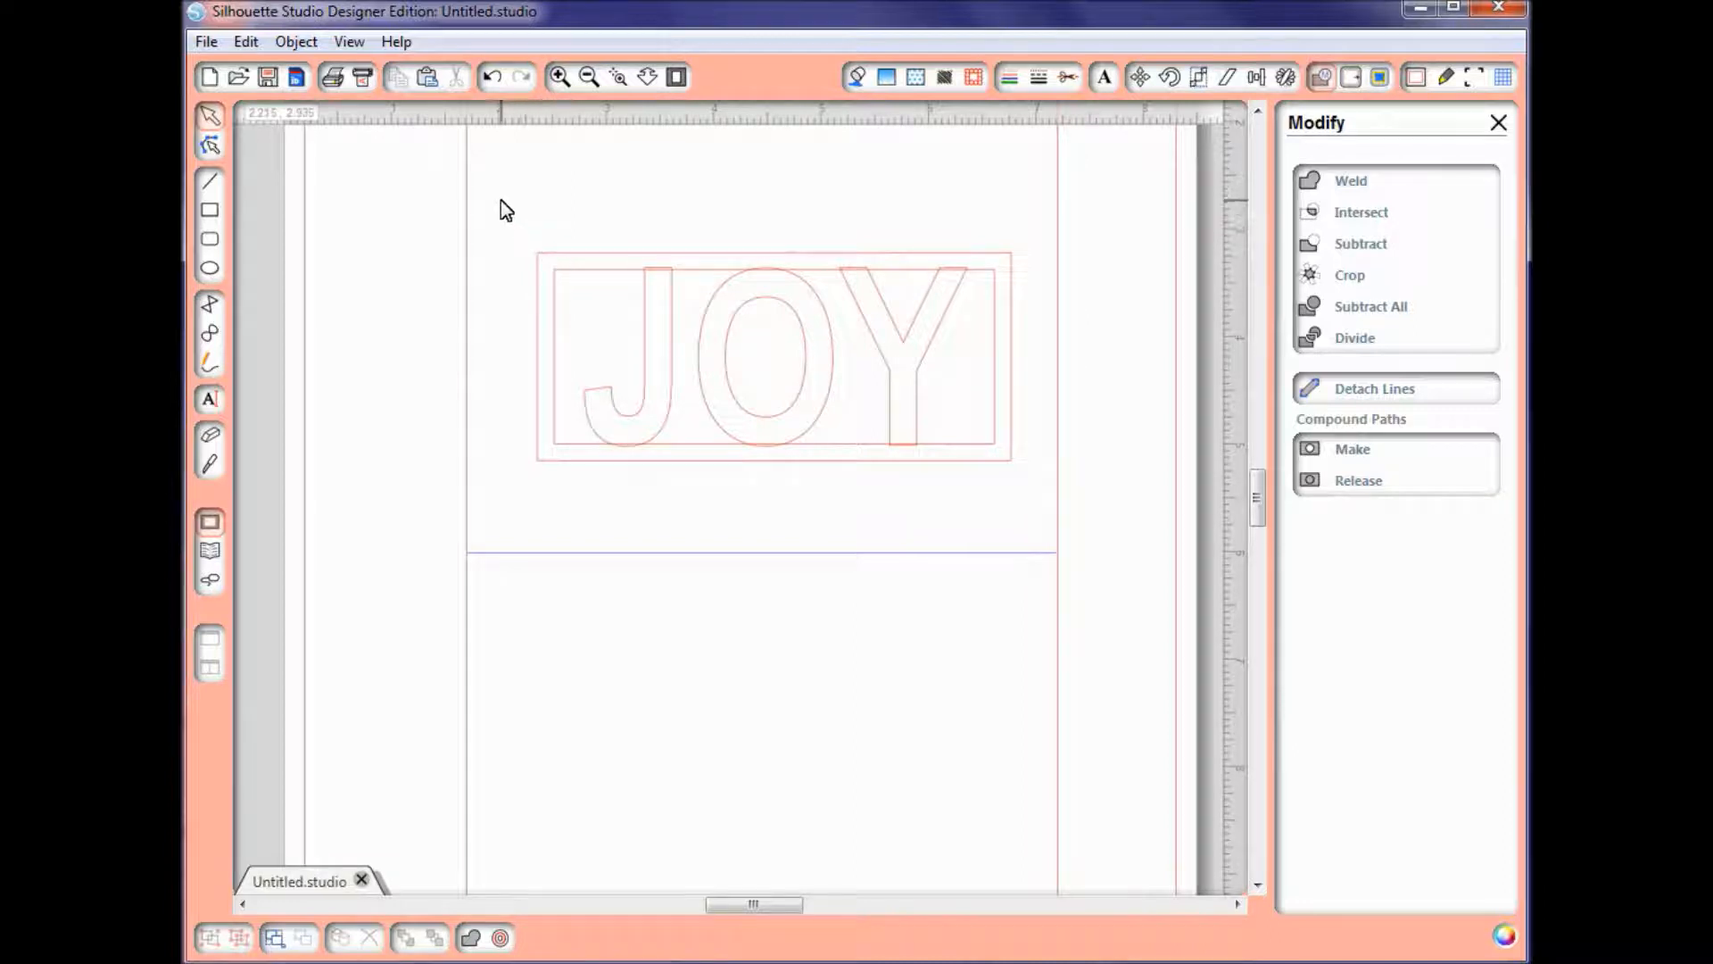
Step: Weld the JOY letters to the surrounding frame and deselect the result
mouse_move(501, 200)
left_mouse_down()
mouse_move(658, 447)
mouse_move(907, 485)
mouse_move(1036, 528)
left_mouse_up()
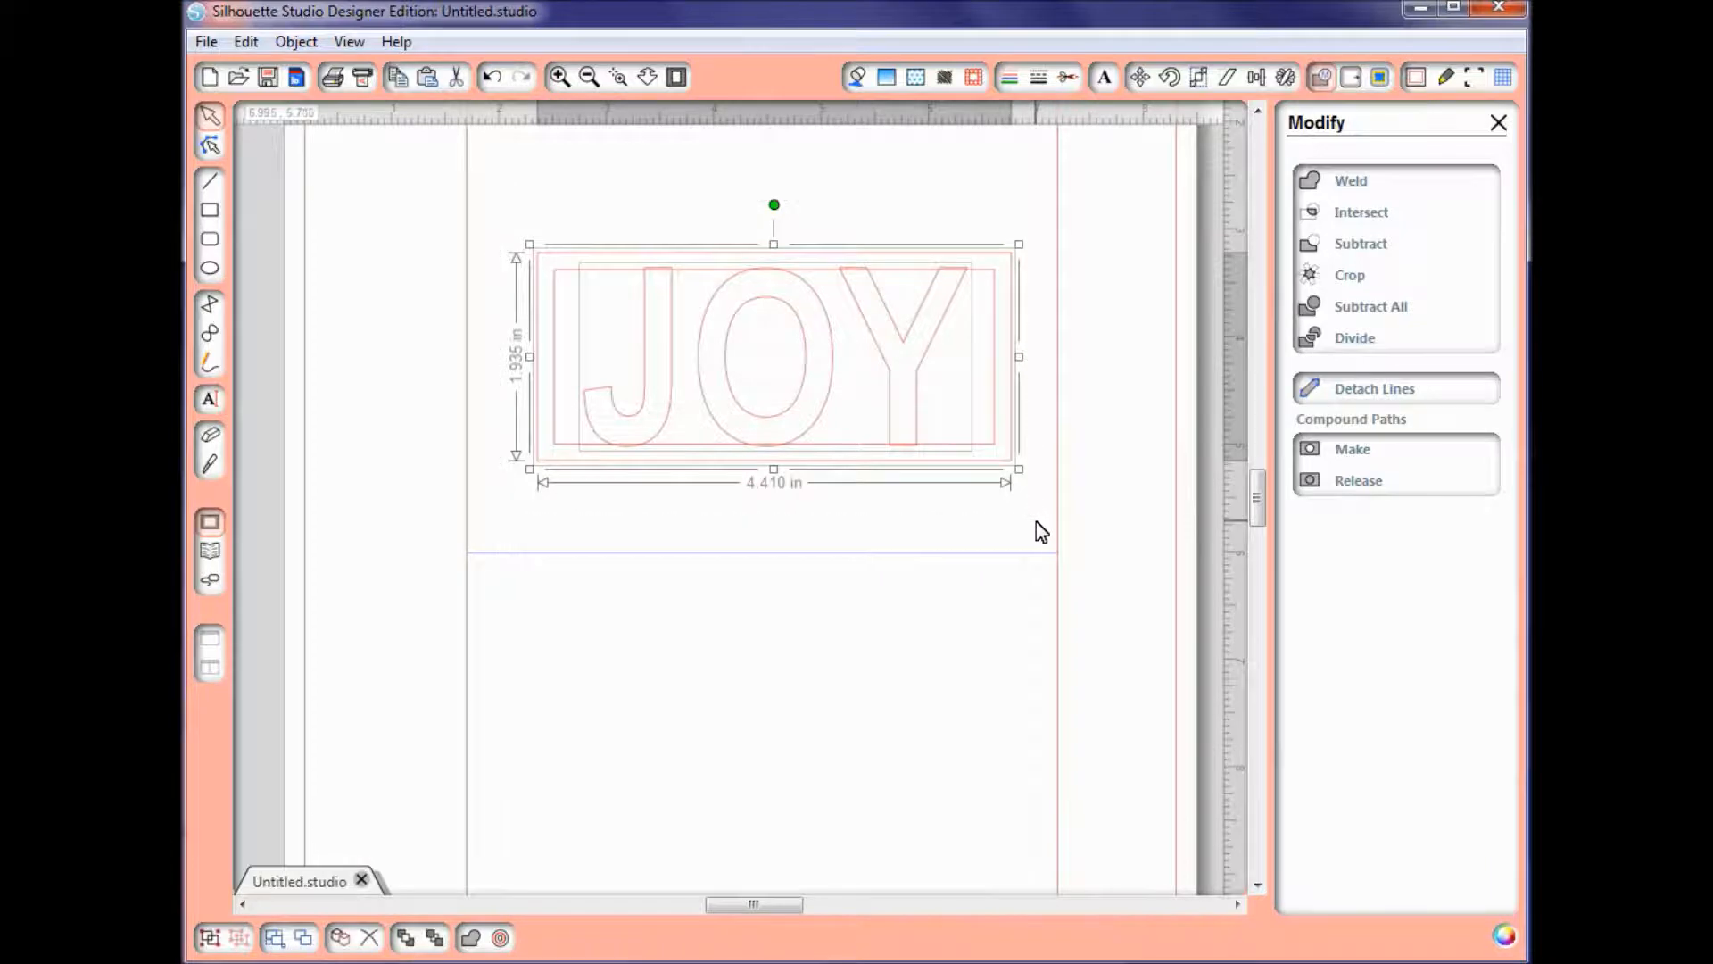
left_click(472, 937)
left_click(715, 760)
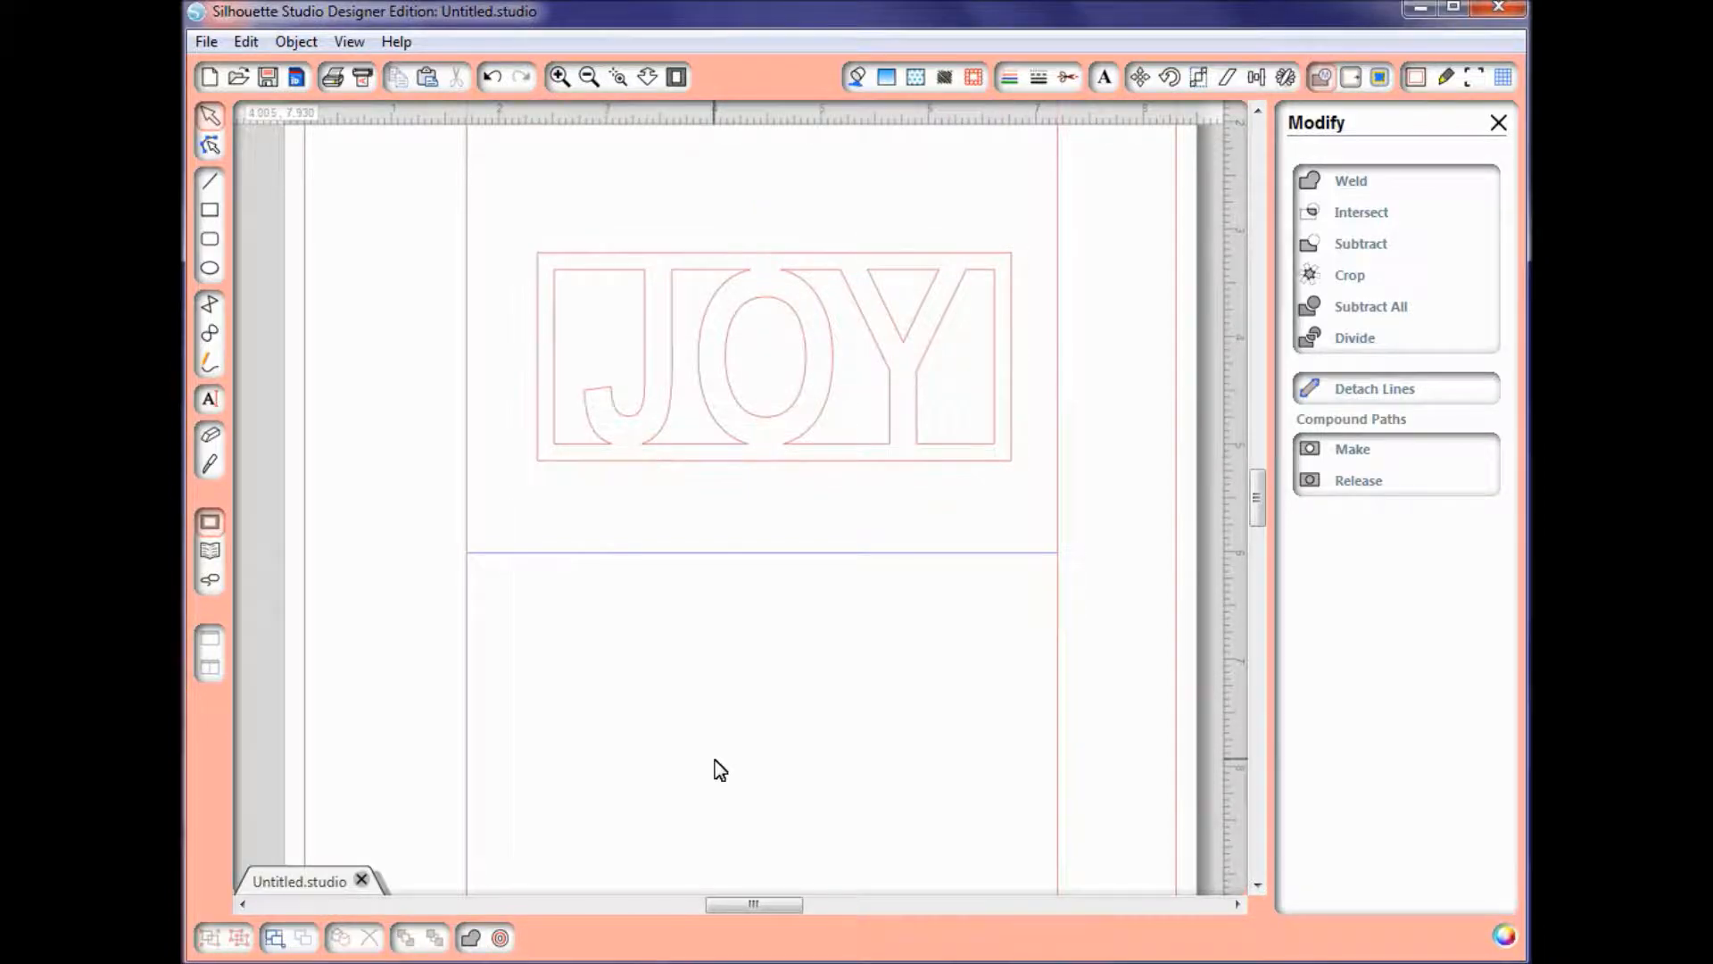
Step: Delete the welded JOY frame and undo the deletion
left_click(865, 462)
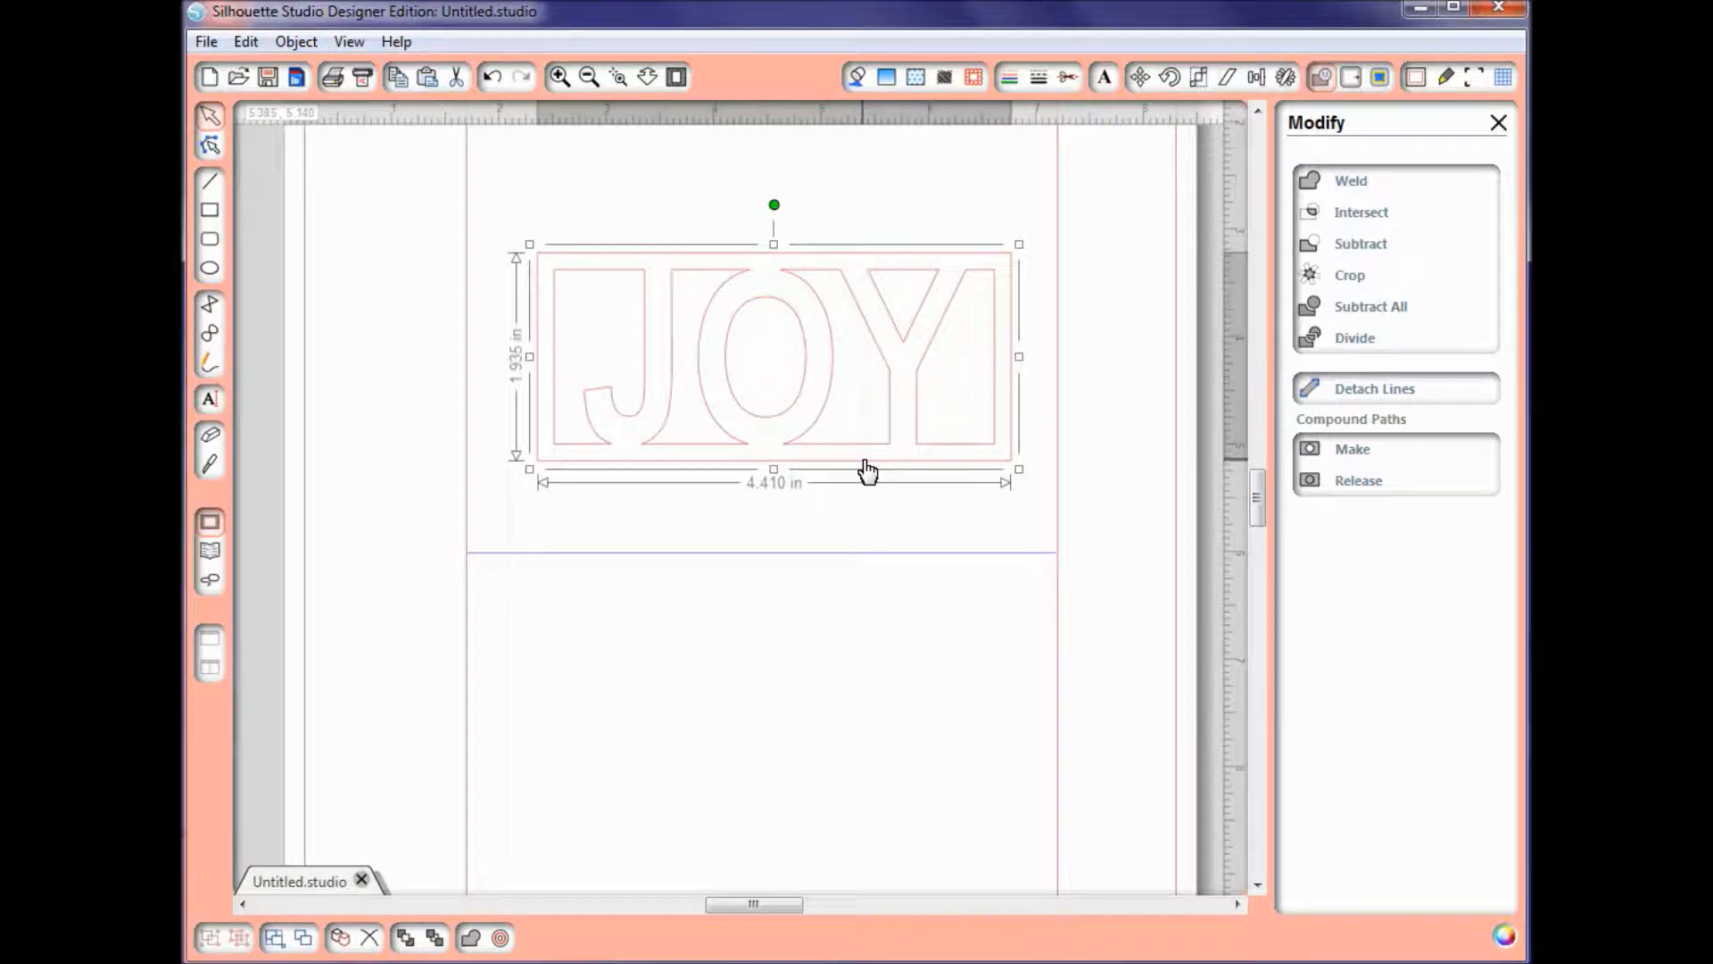
key("Delete")
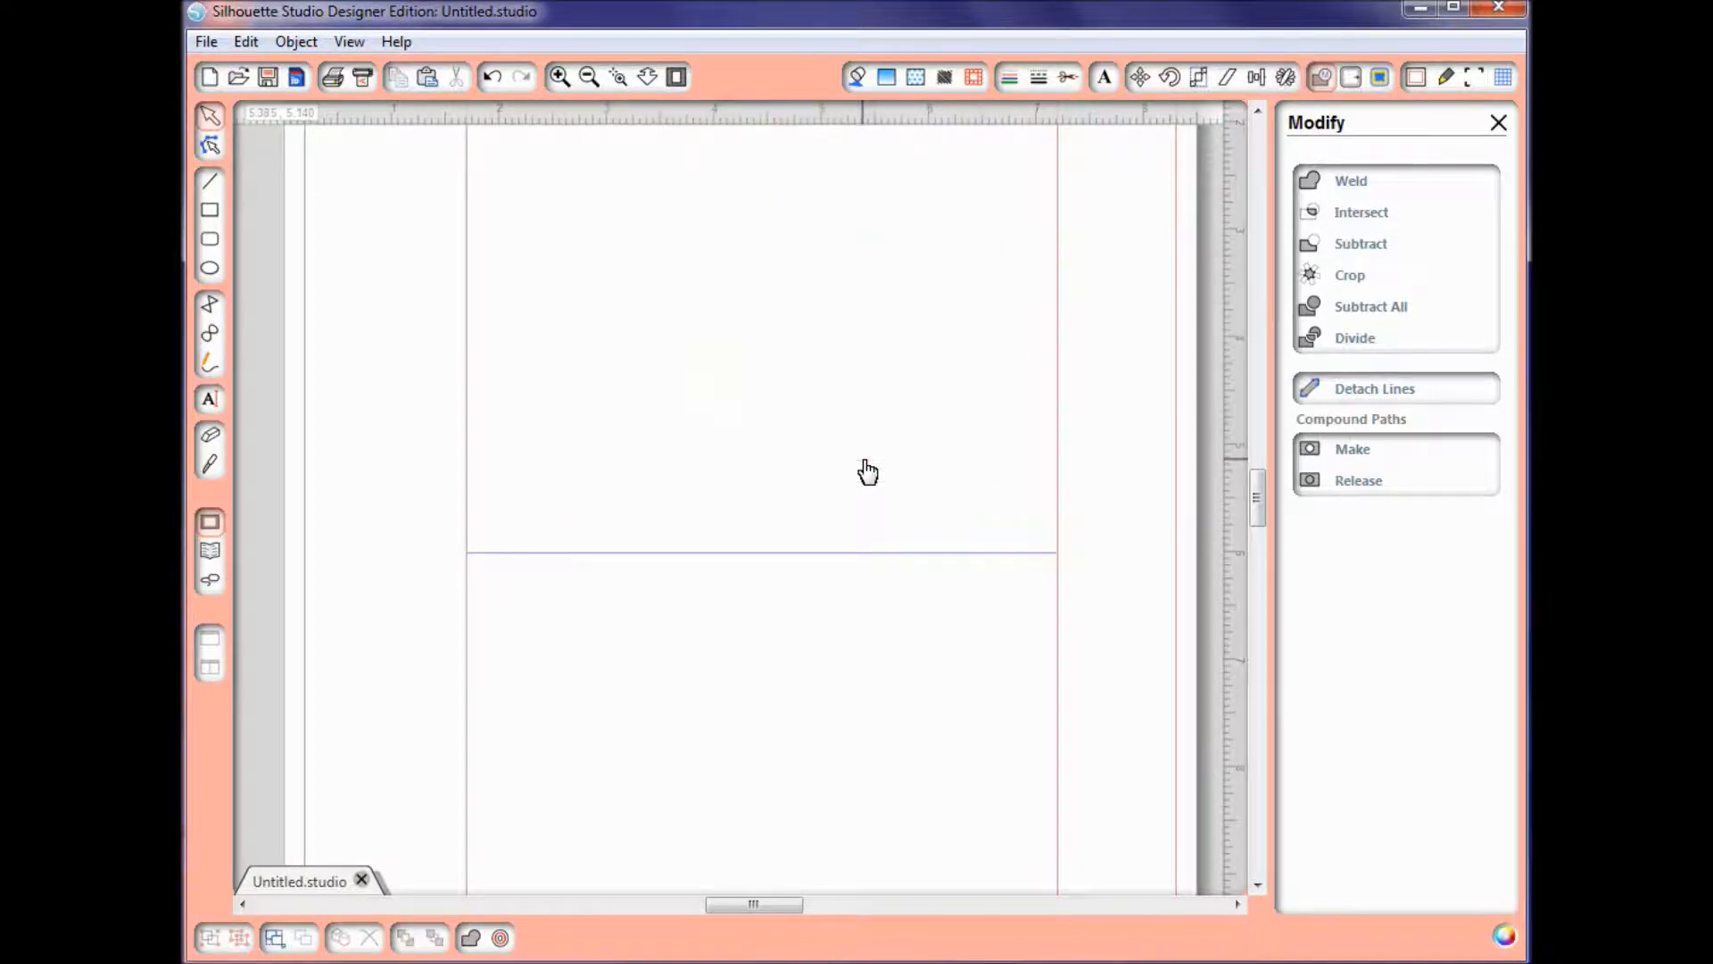
left_click(492, 78)
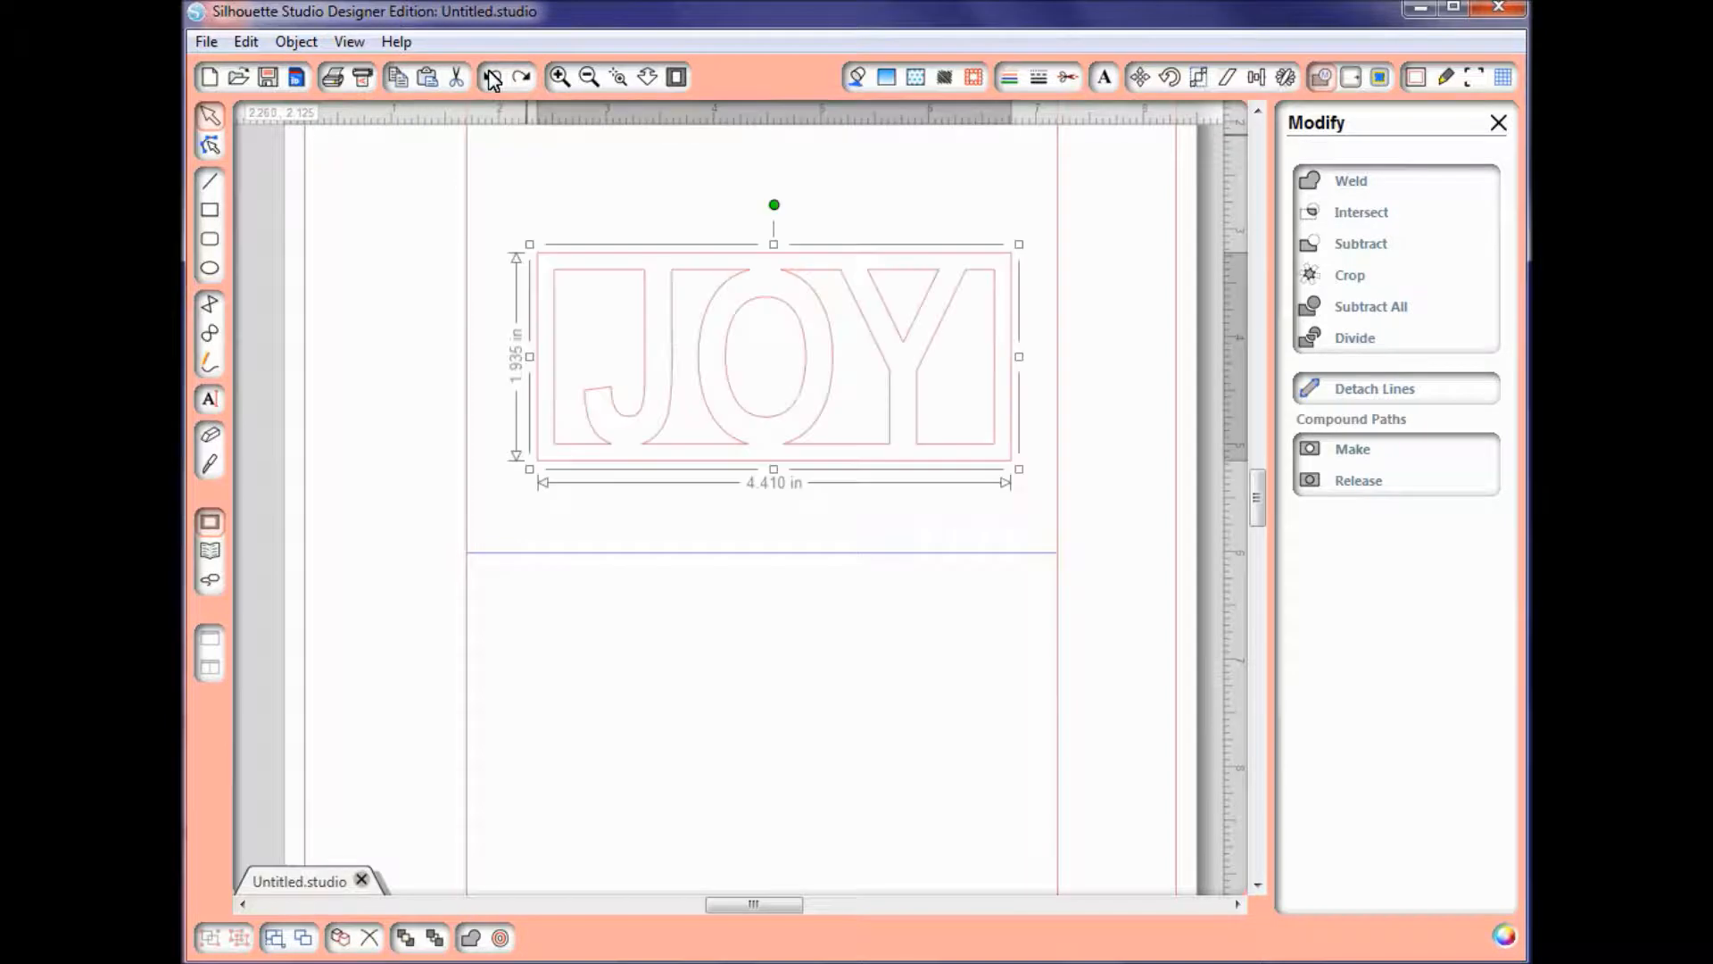
Step: Release the compound path of the welded JOY frame and delete its outer rectangle
right_click(684, 341)
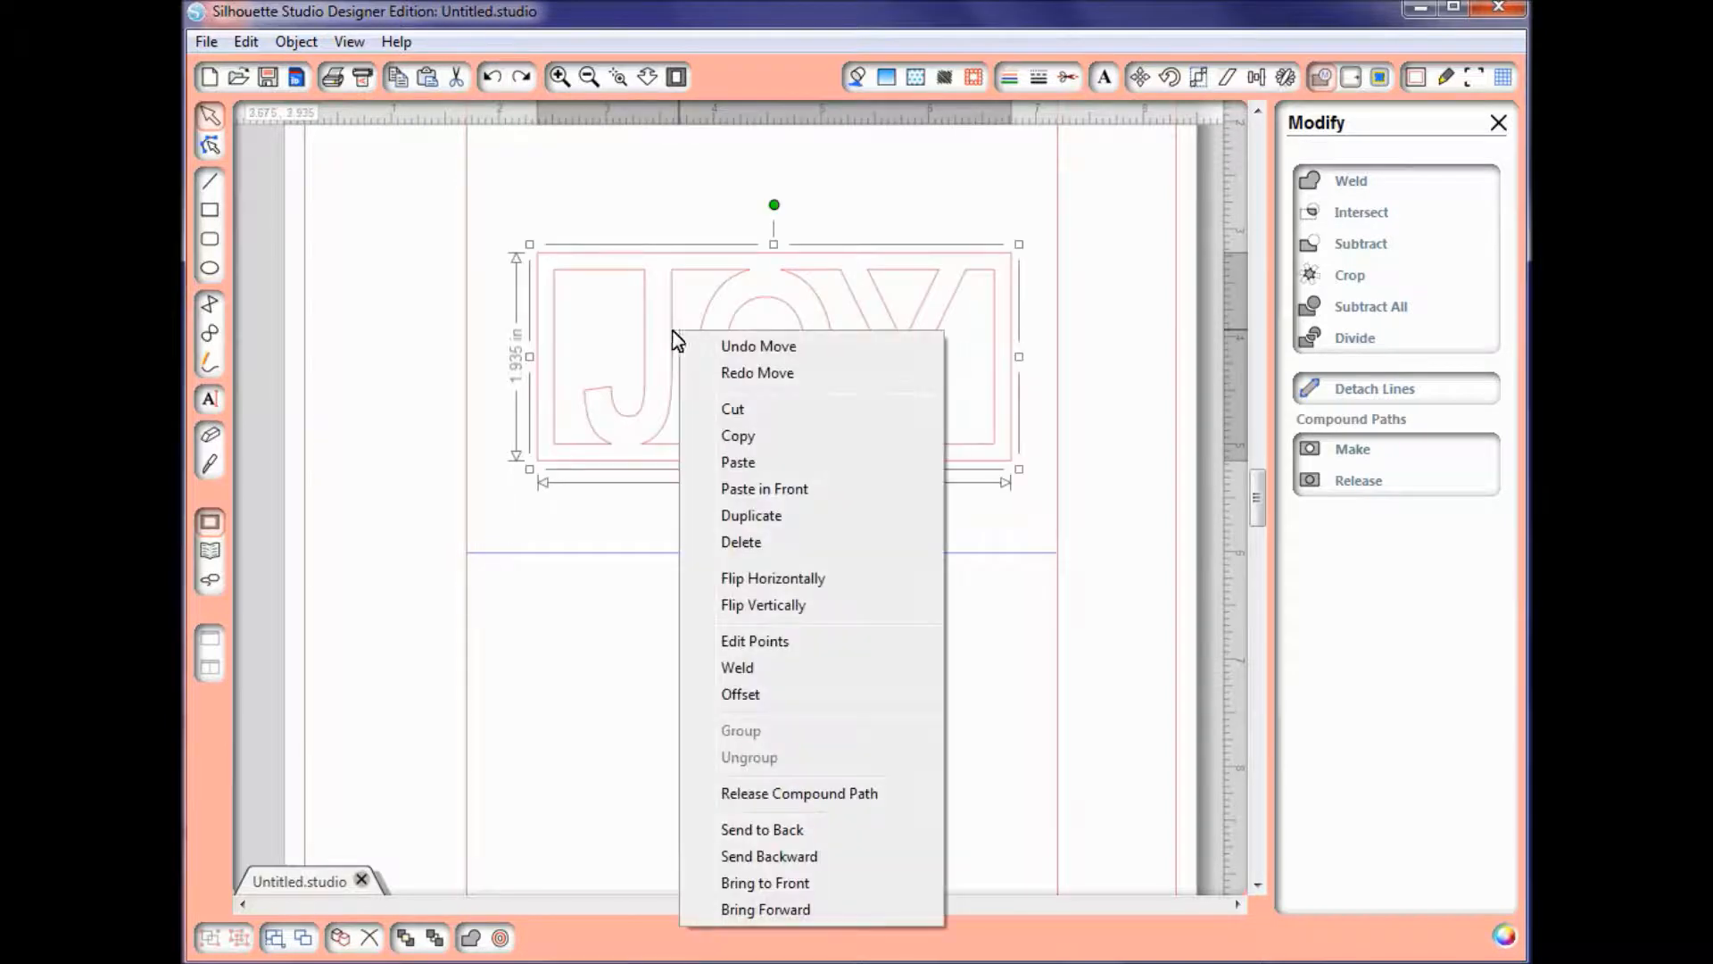
left_click(797, 794)
left_click(773, 577)
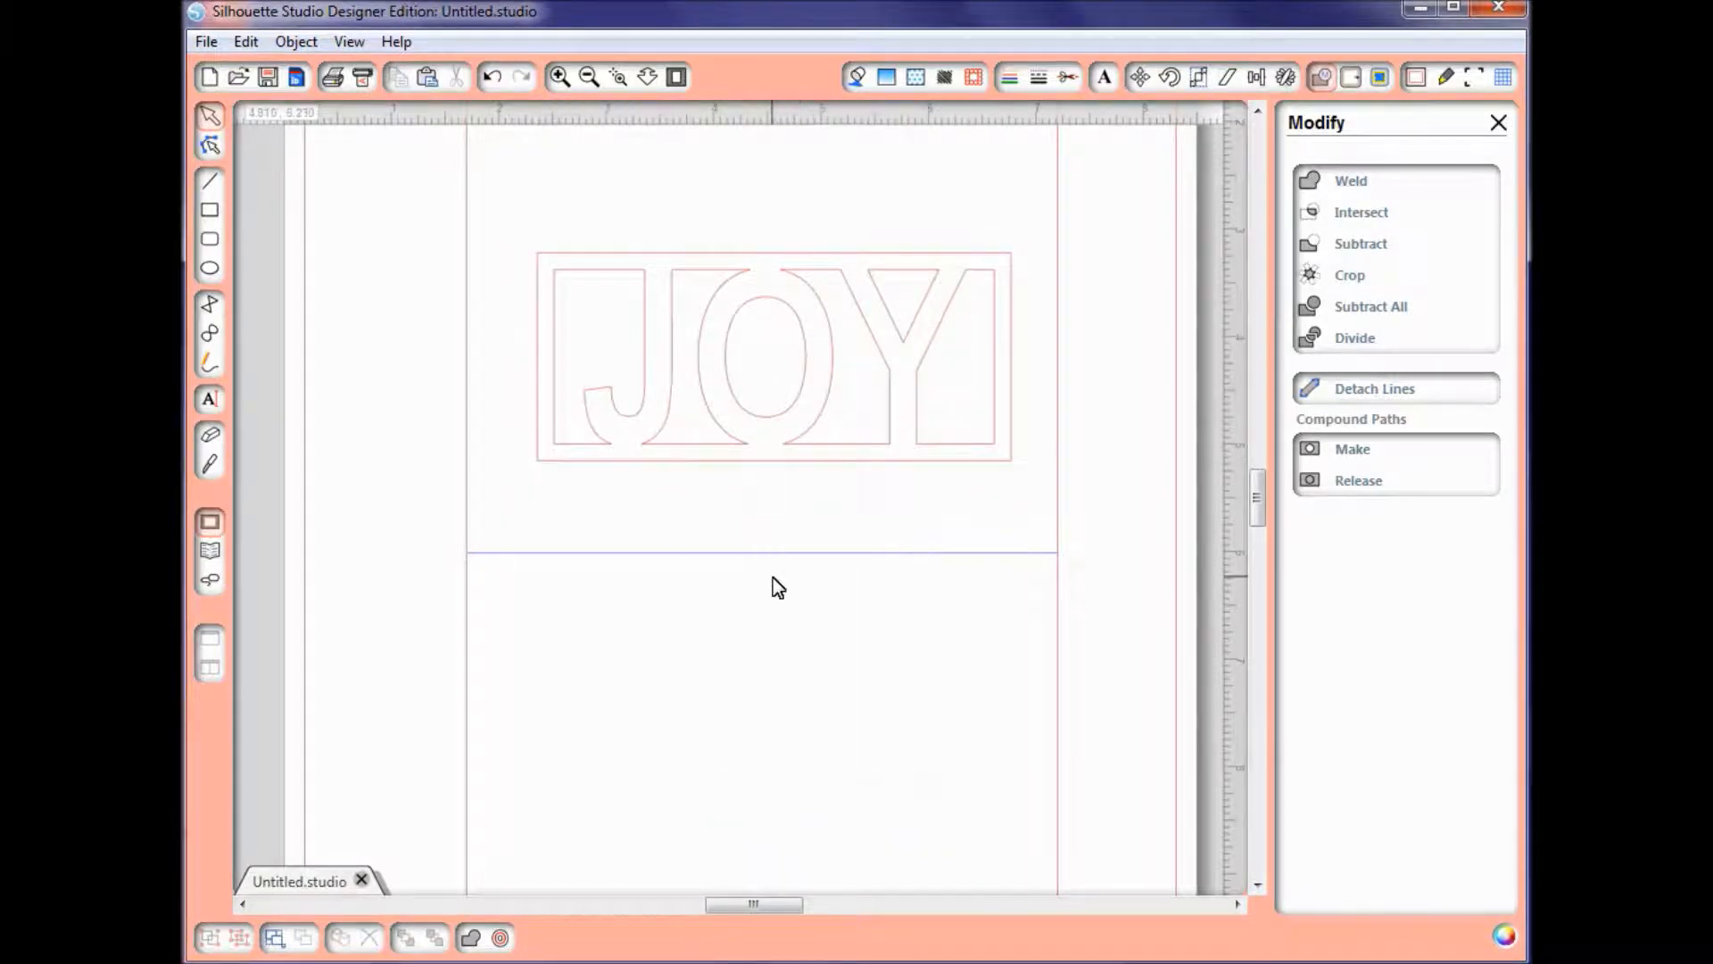
left_click(741, 462)
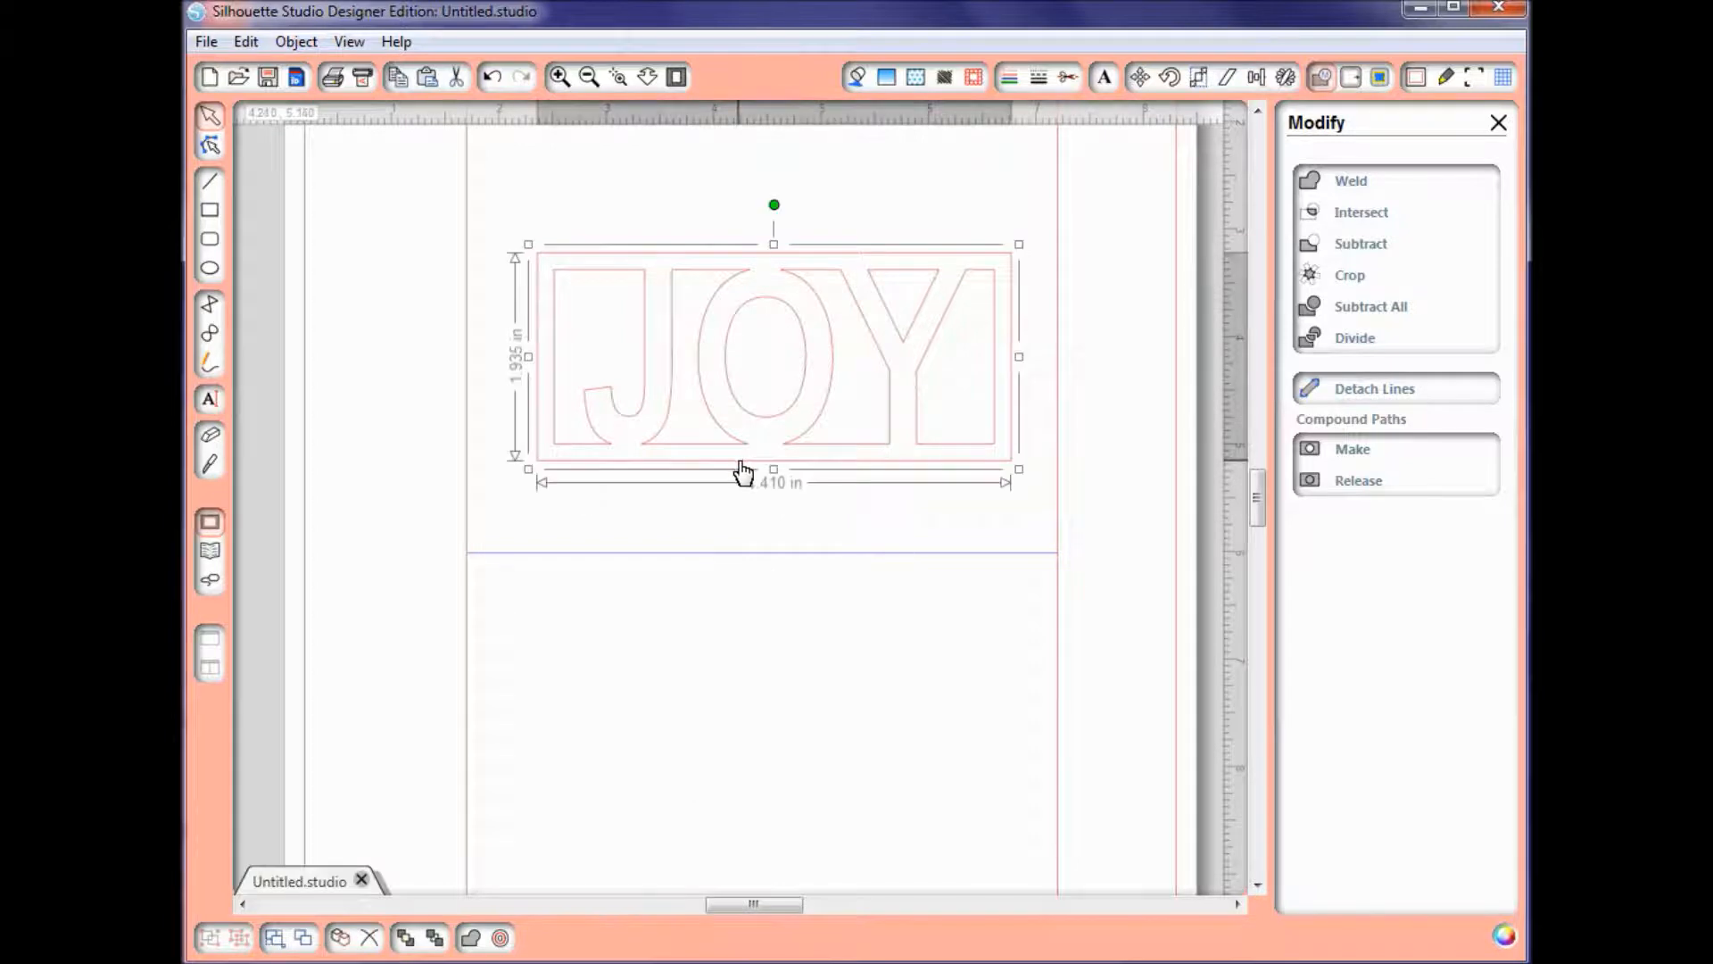
key("Delete")
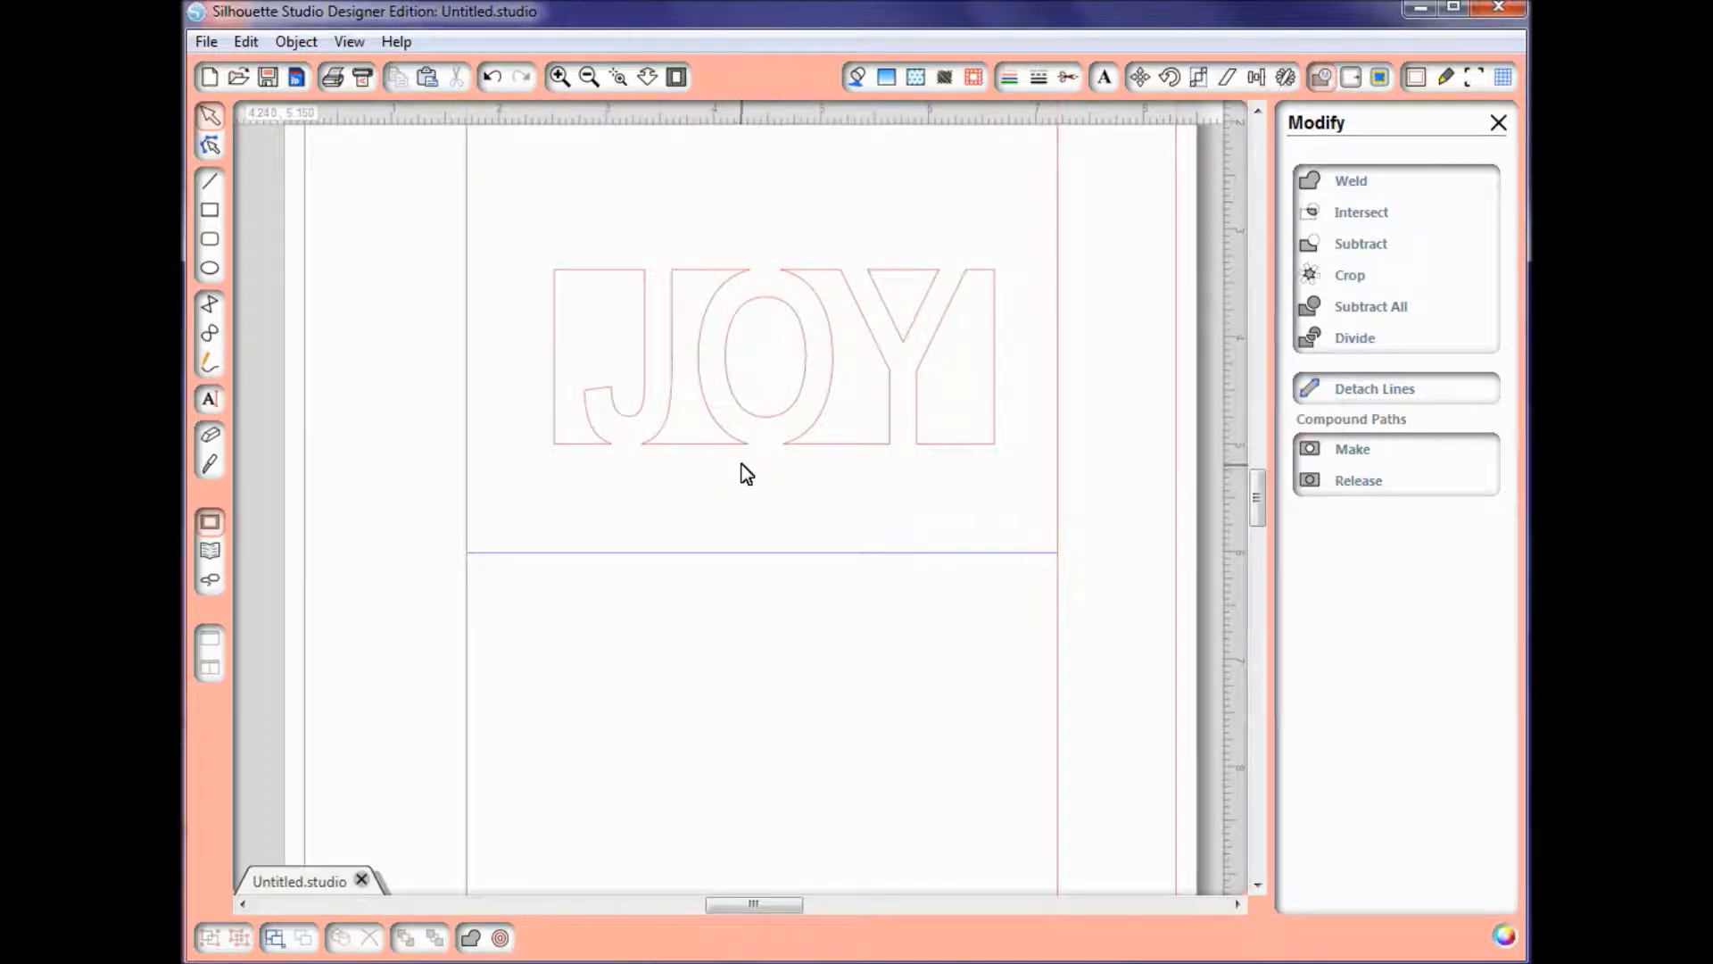
Step: Combine all the remaining JOY cutout pieces into one compound path
left_click_drag(497, 219, 1038, 527)
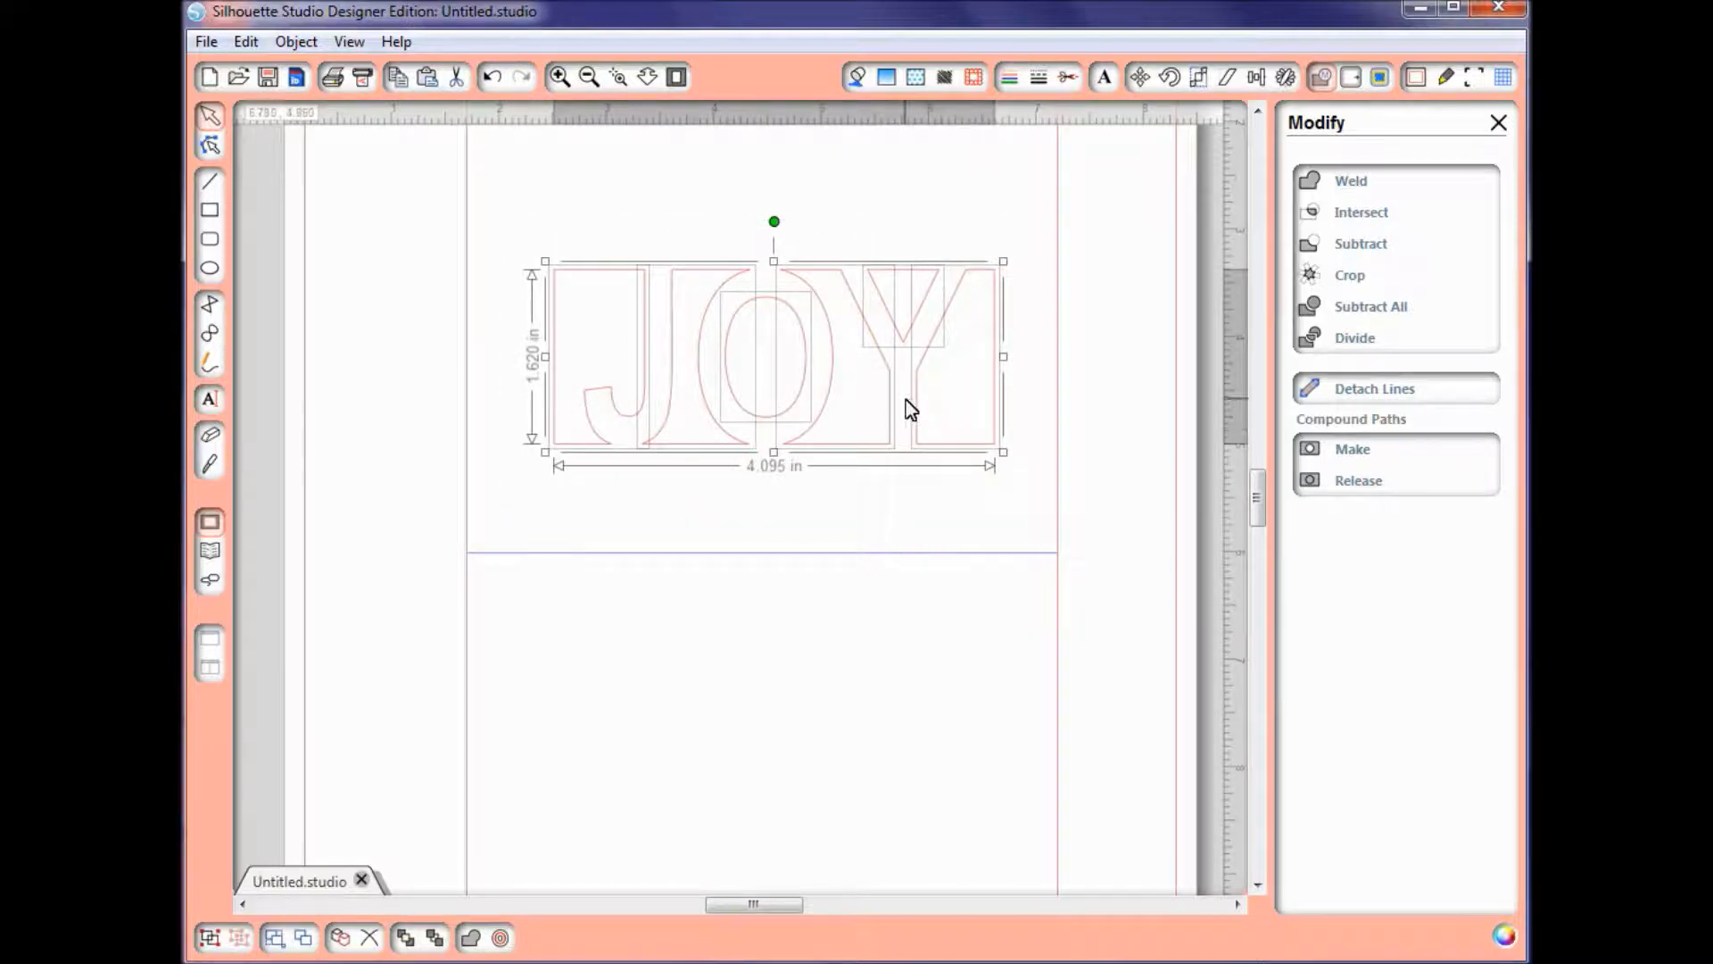
right_click(907, 407)
left_click(1041, 871)
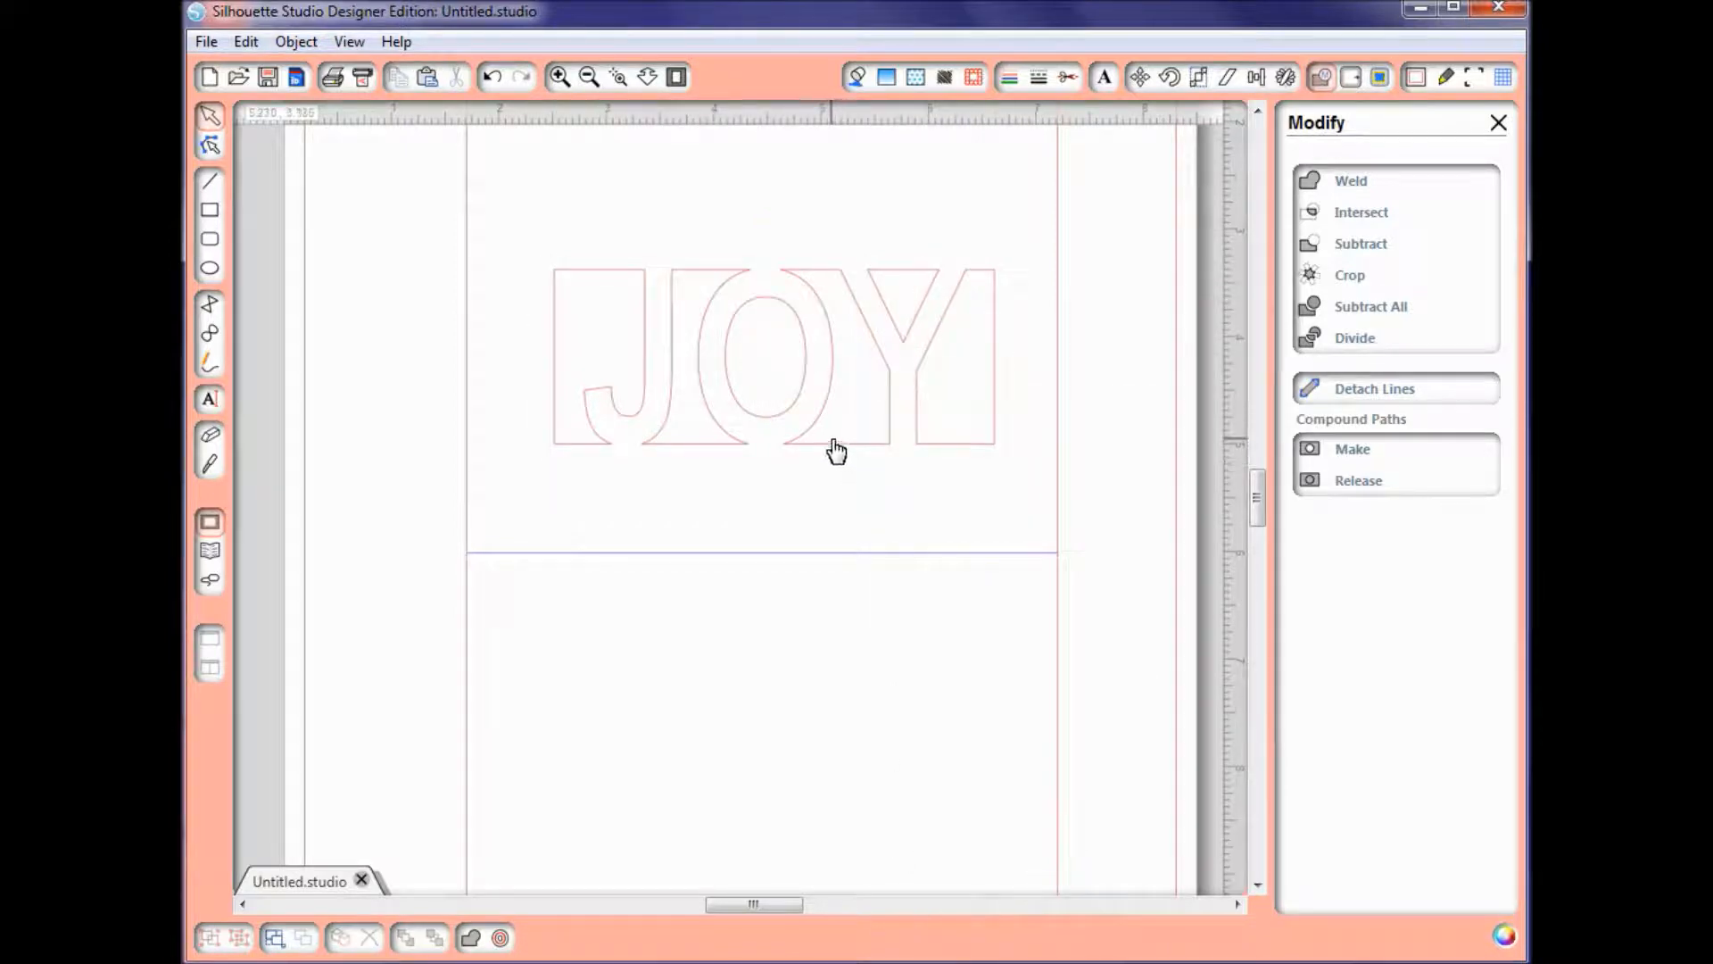
Step: Move the JOY cutout down so its bottom edge sits on the card's fold line, and centre it horizontally with the card
left_click_drag(830, 448, 832, 547)
left_click(832, 547)
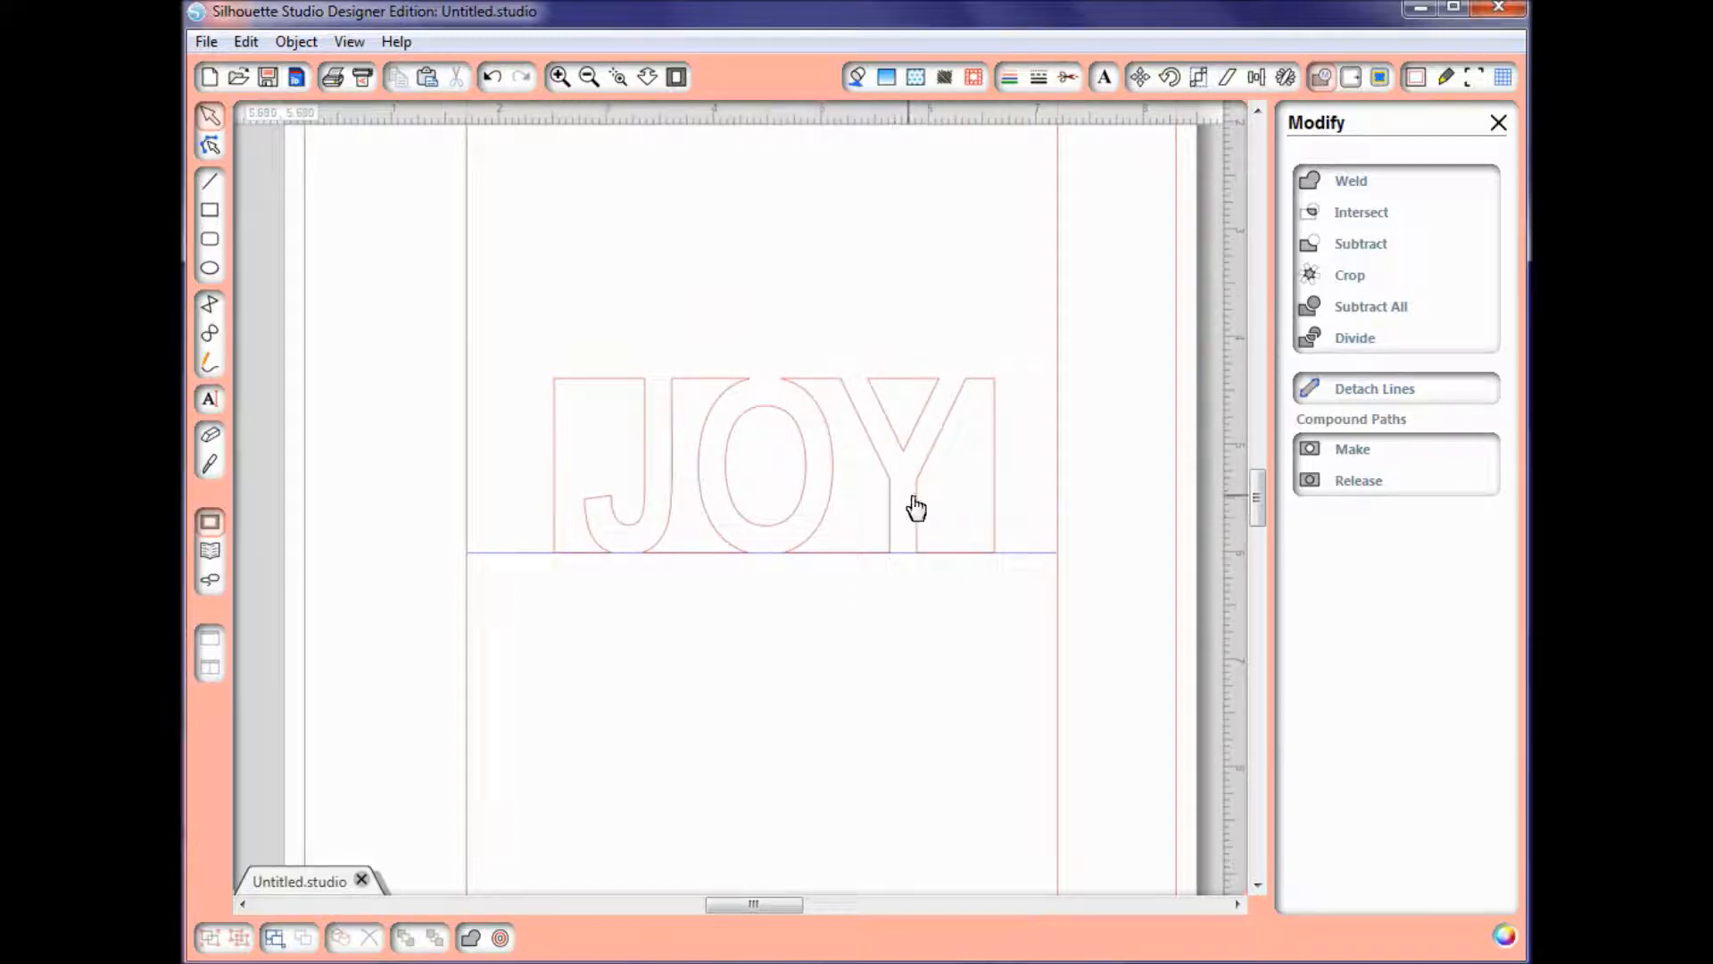
left_click(919, 505)
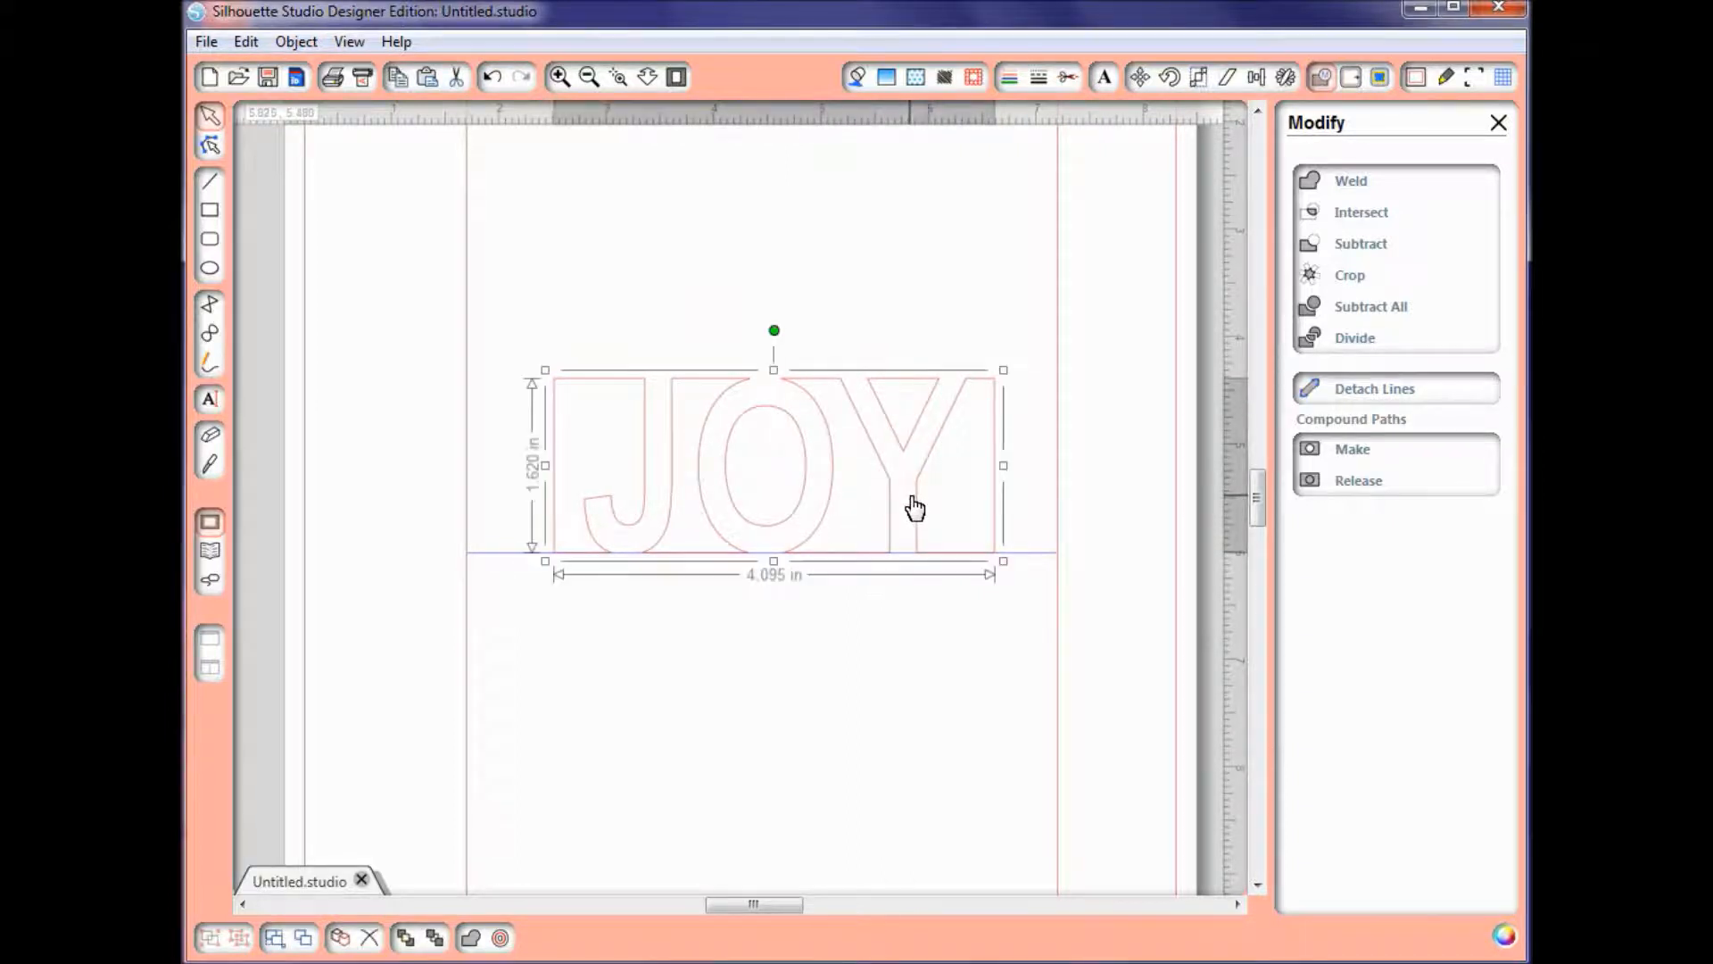
left_click(1056, 451)
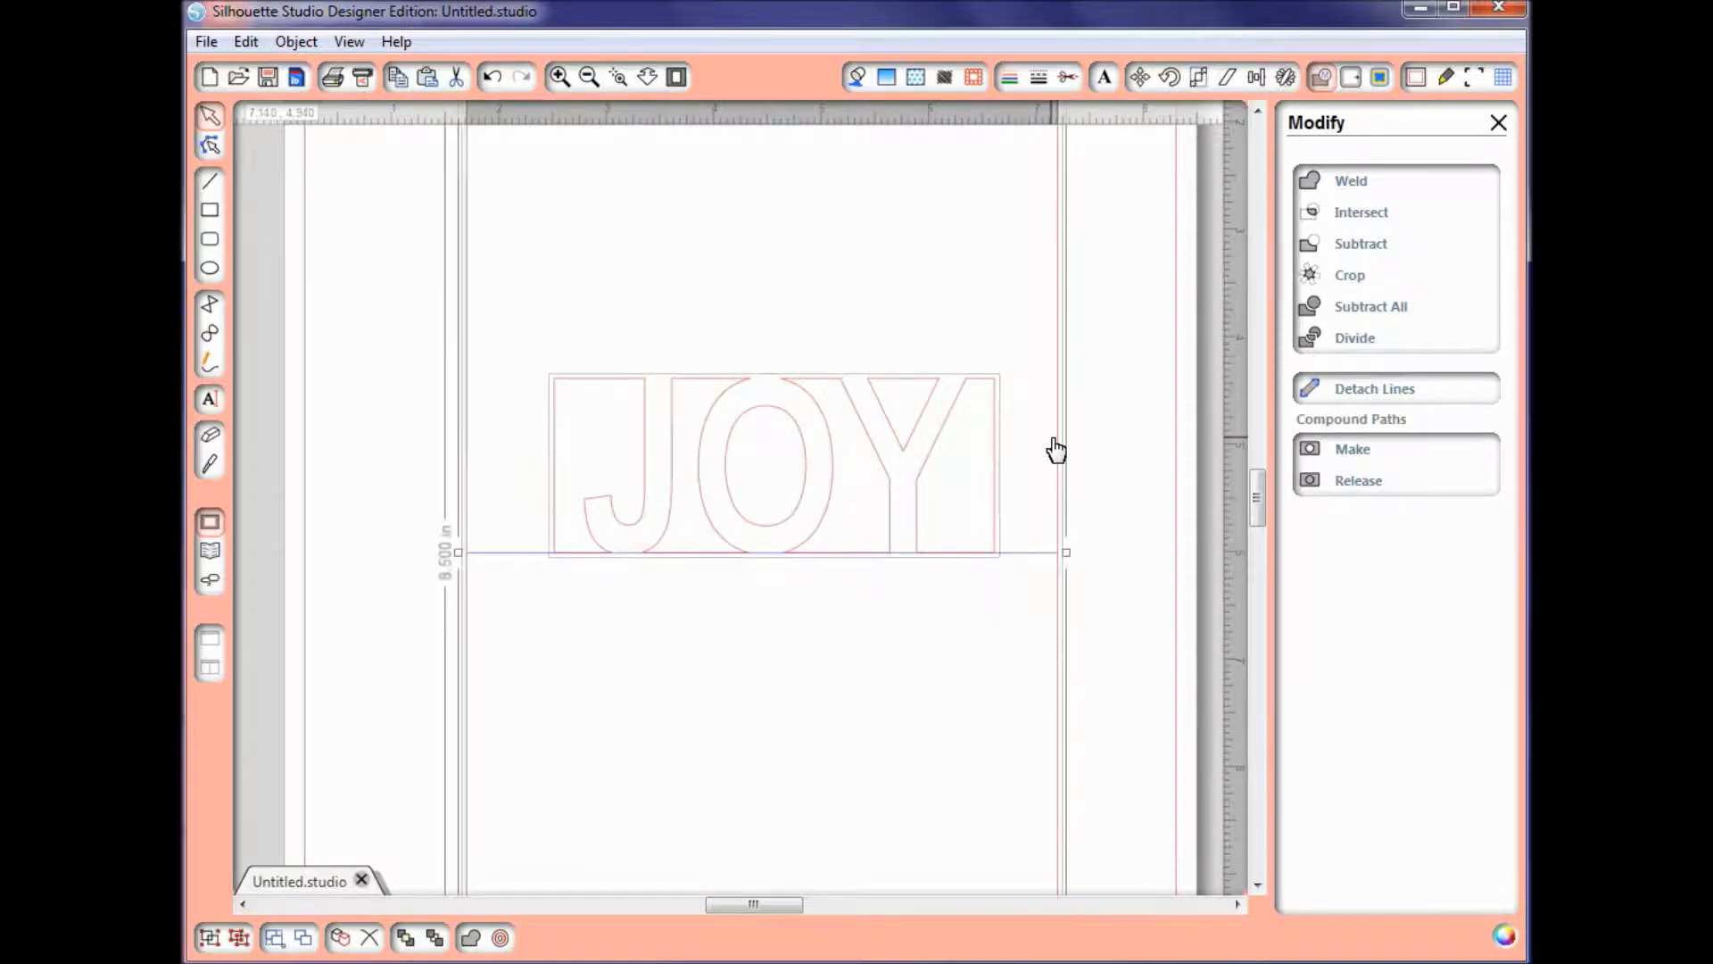
left_click(1257, 78)
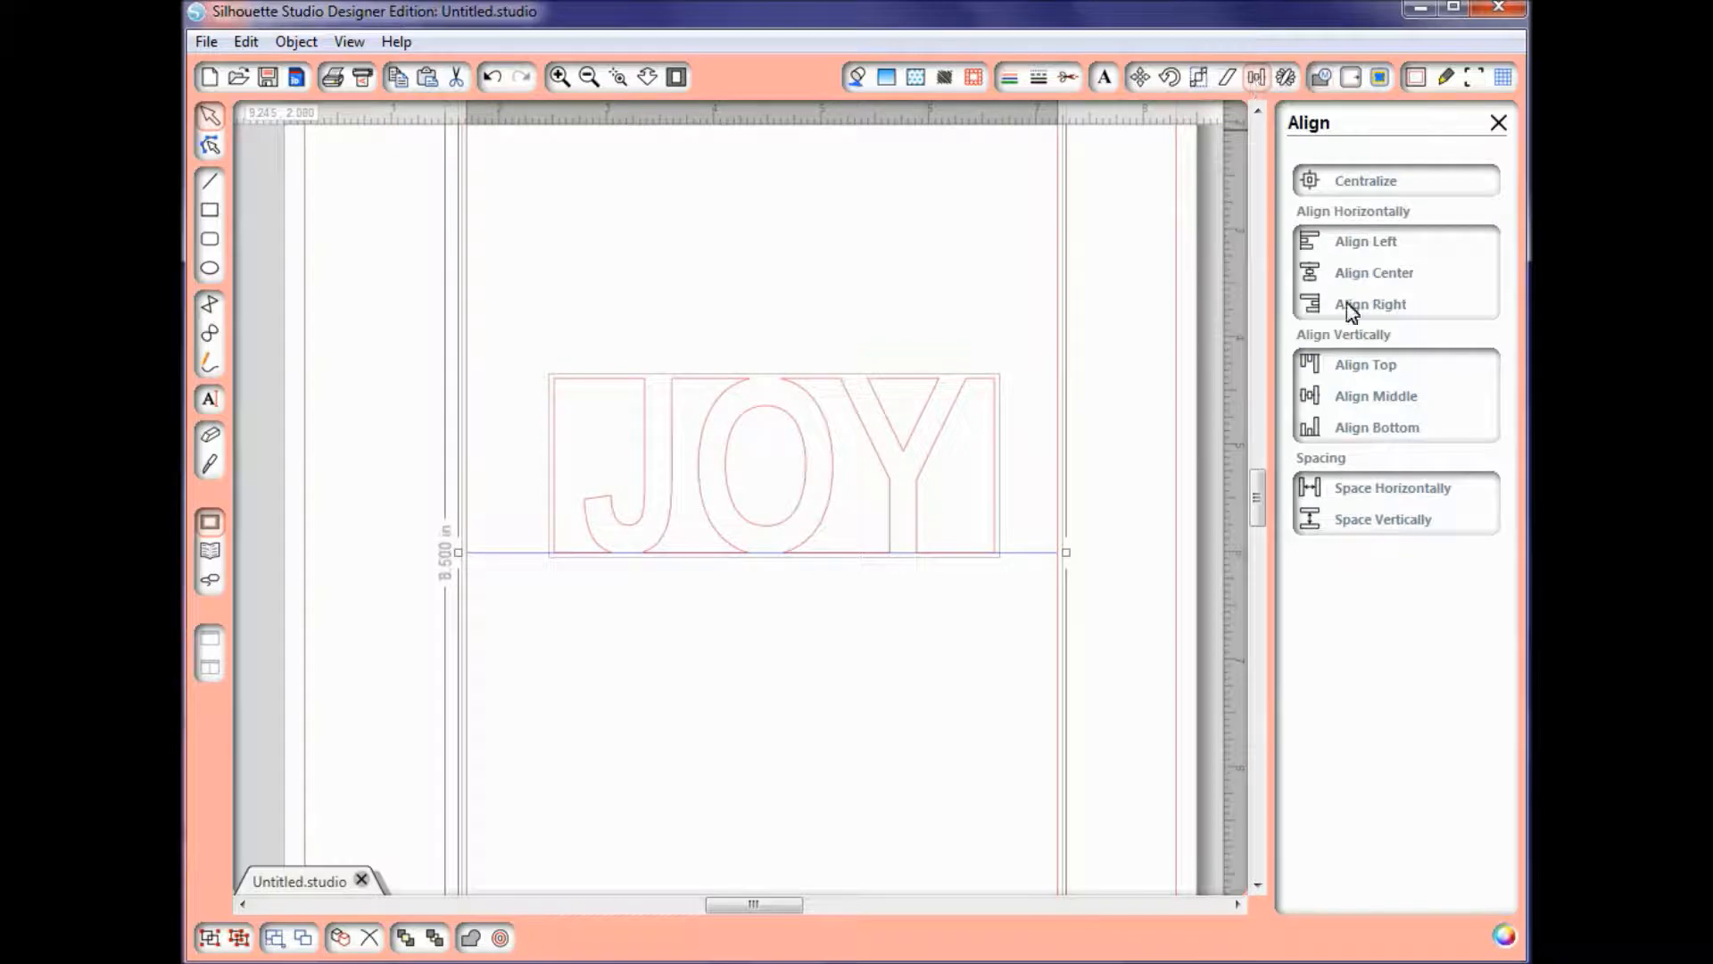
left_click(1372, 282)
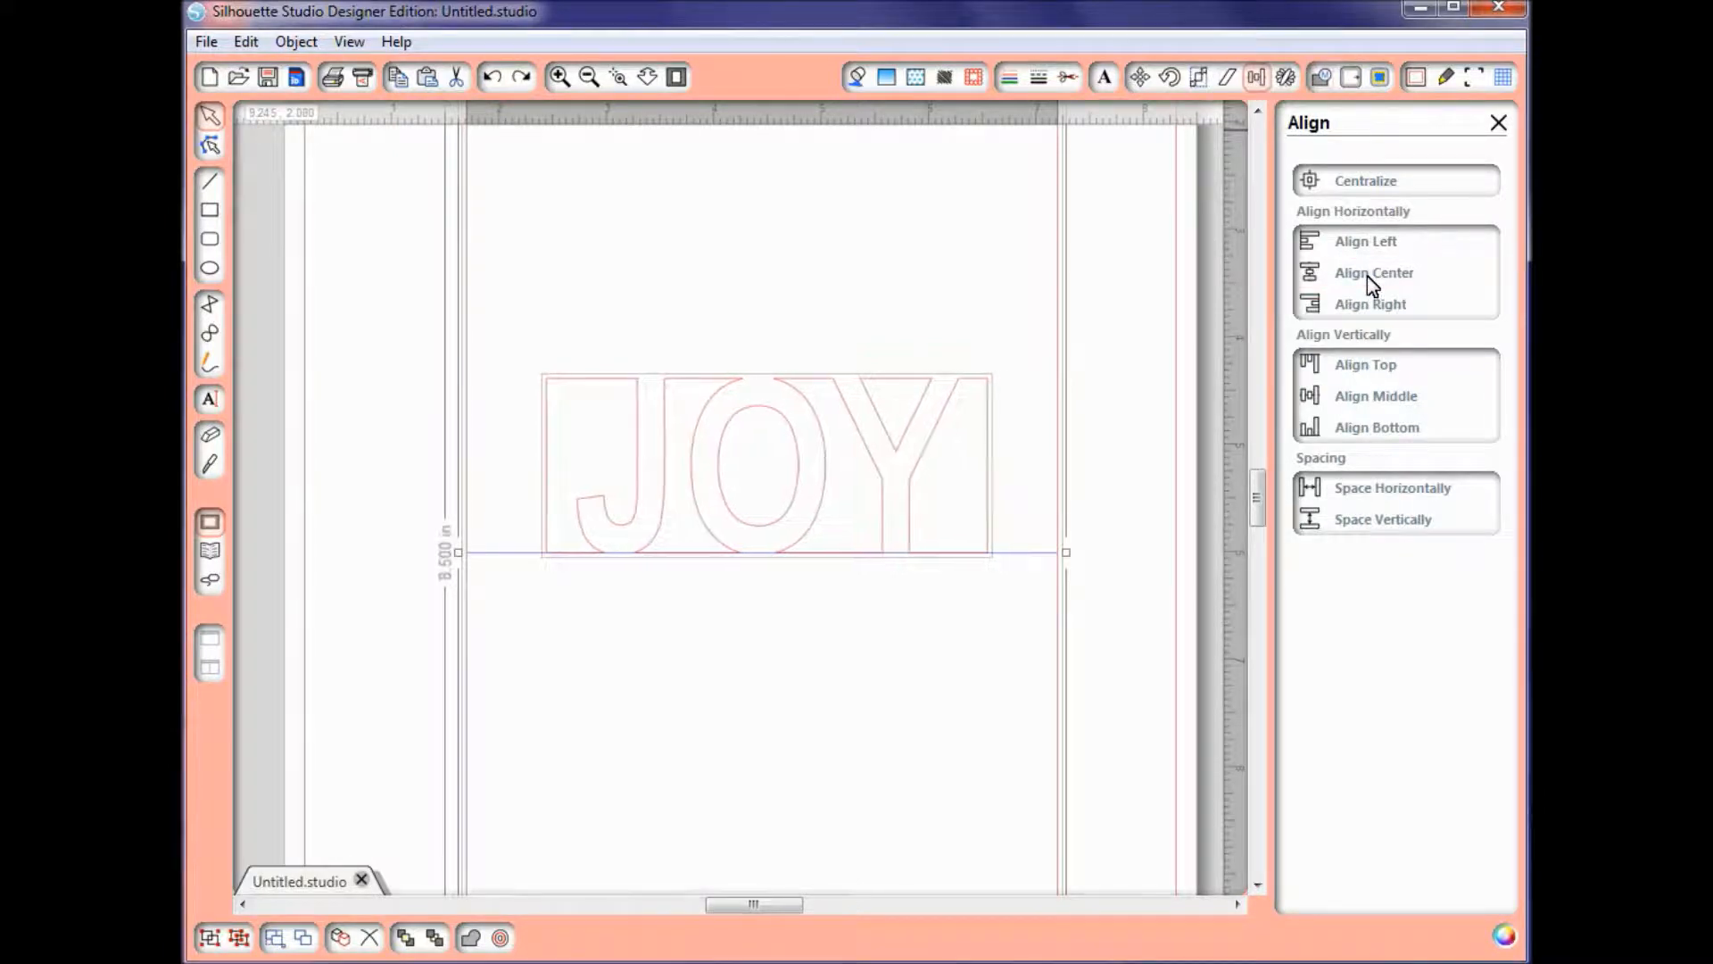
left_click(945, 698)
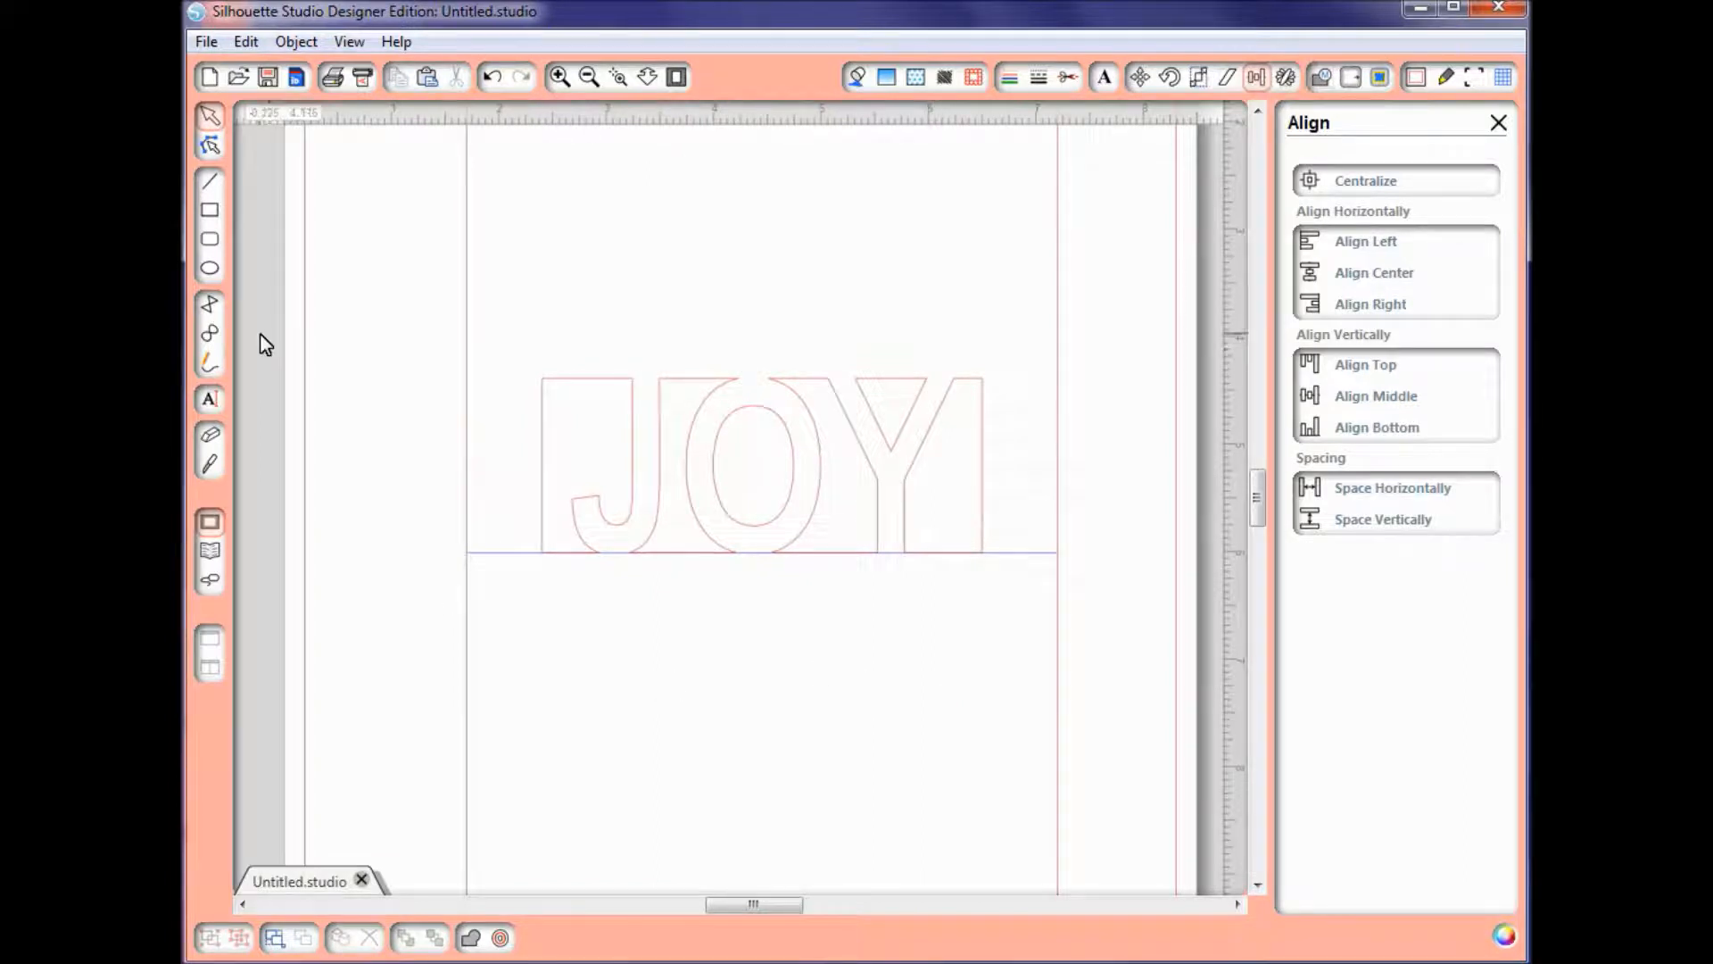
Step: Draw a blue straight line about 4.095 in long across the full top edge of the JOY cutout
left_click(203, 185)
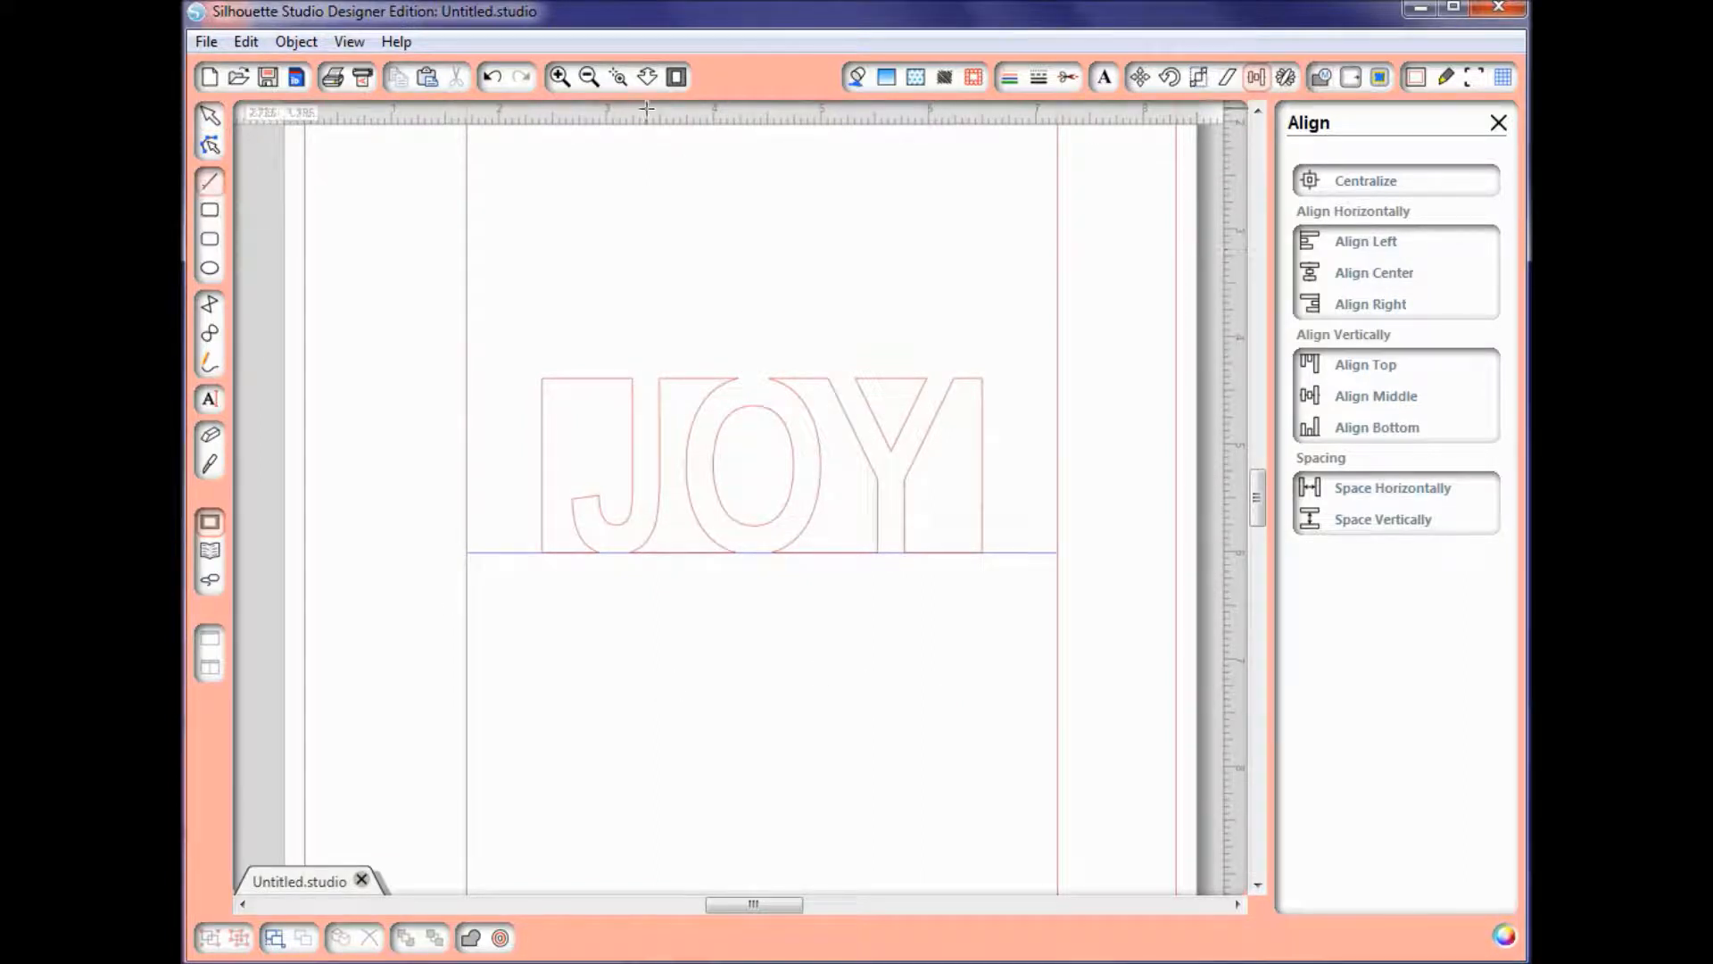
left_click(1009, 80)
left_click(1308, 730)
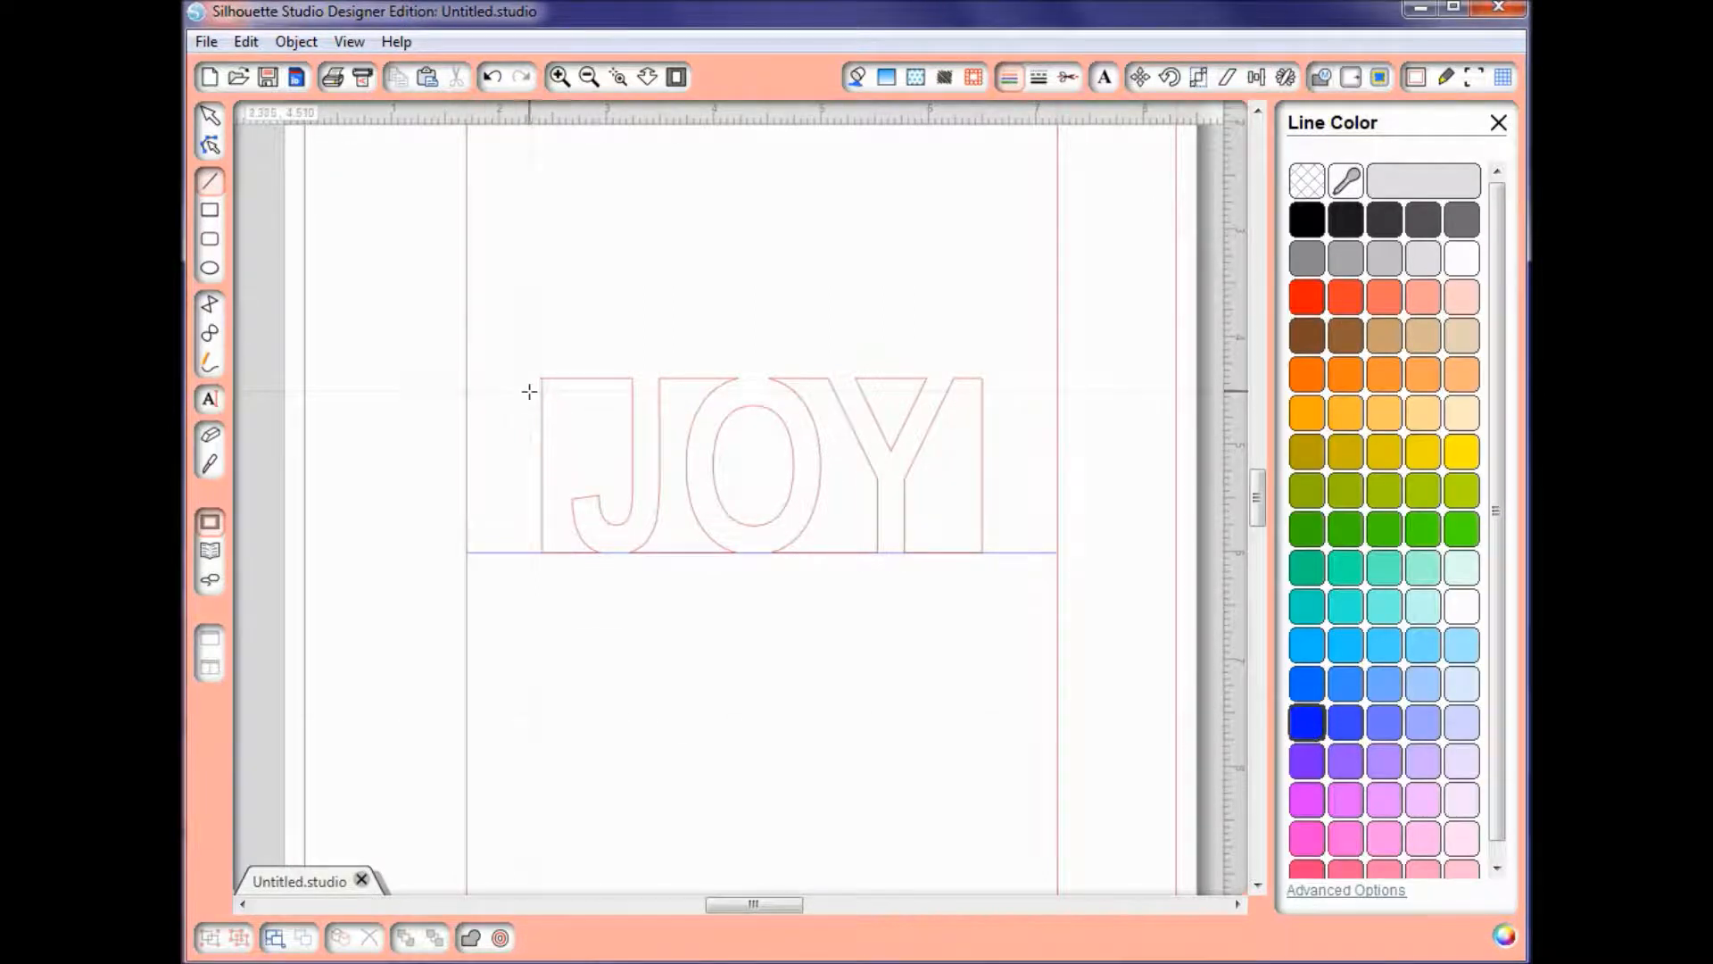
left_click(618, 77)
left_click_drag(487, 326, 1049, 628)
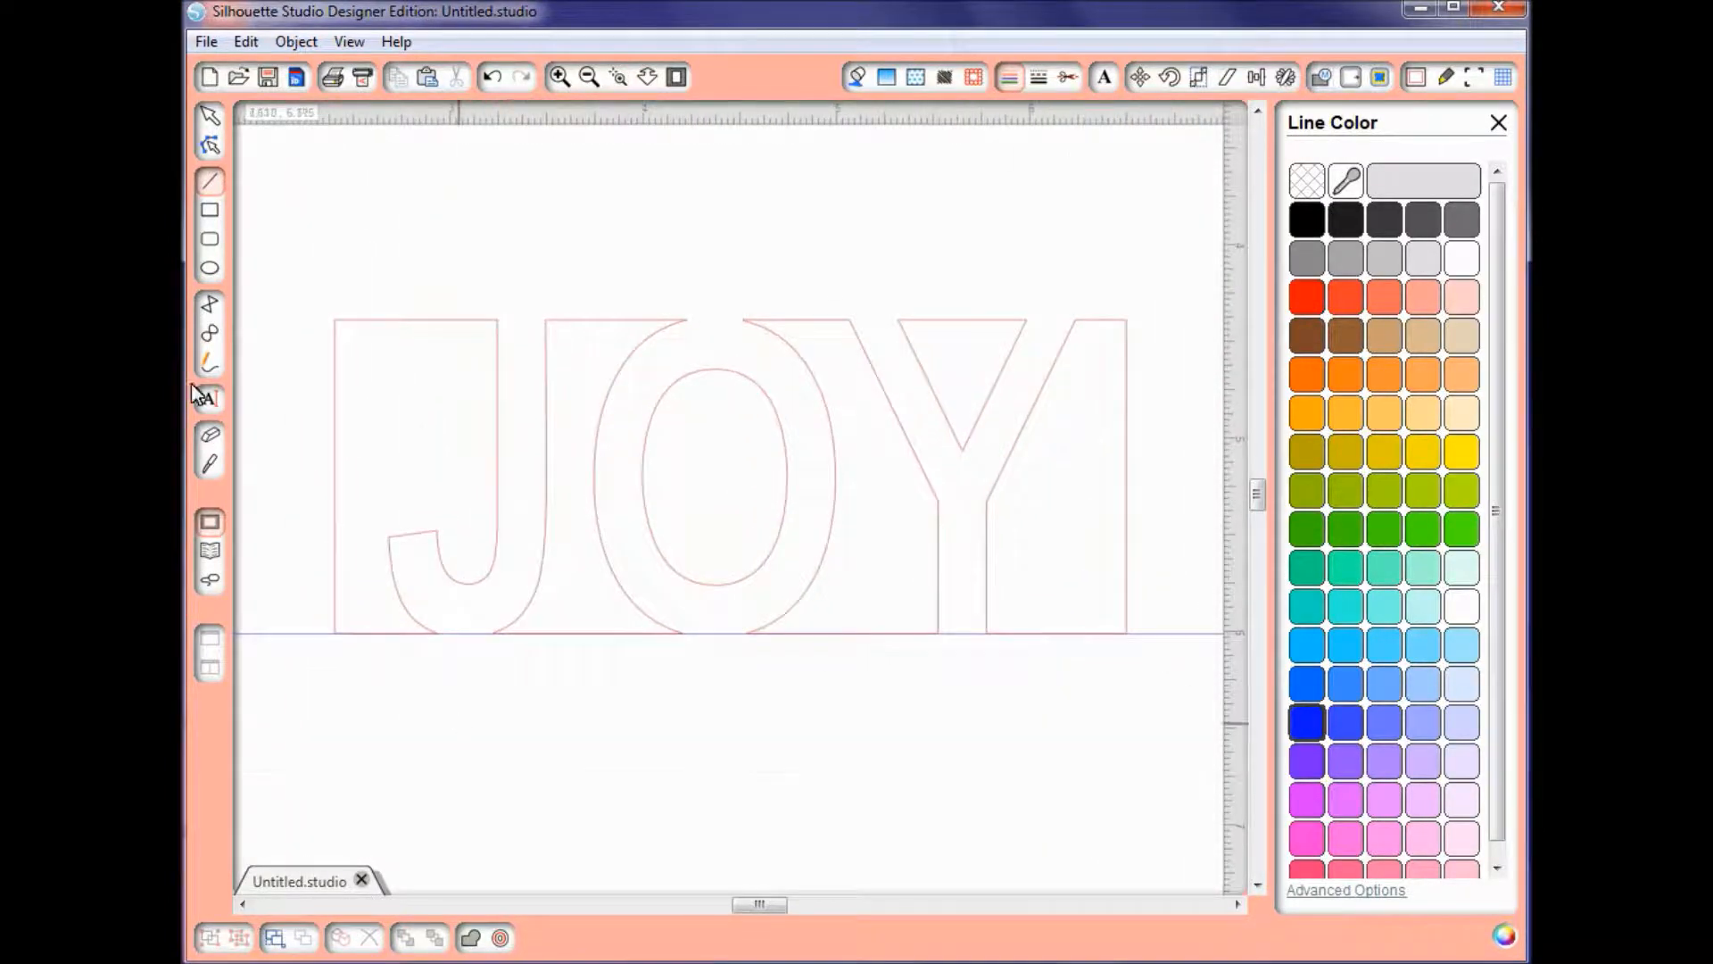
left_click(208, 185)
left_click_drag(337, 319, 1126, 298)
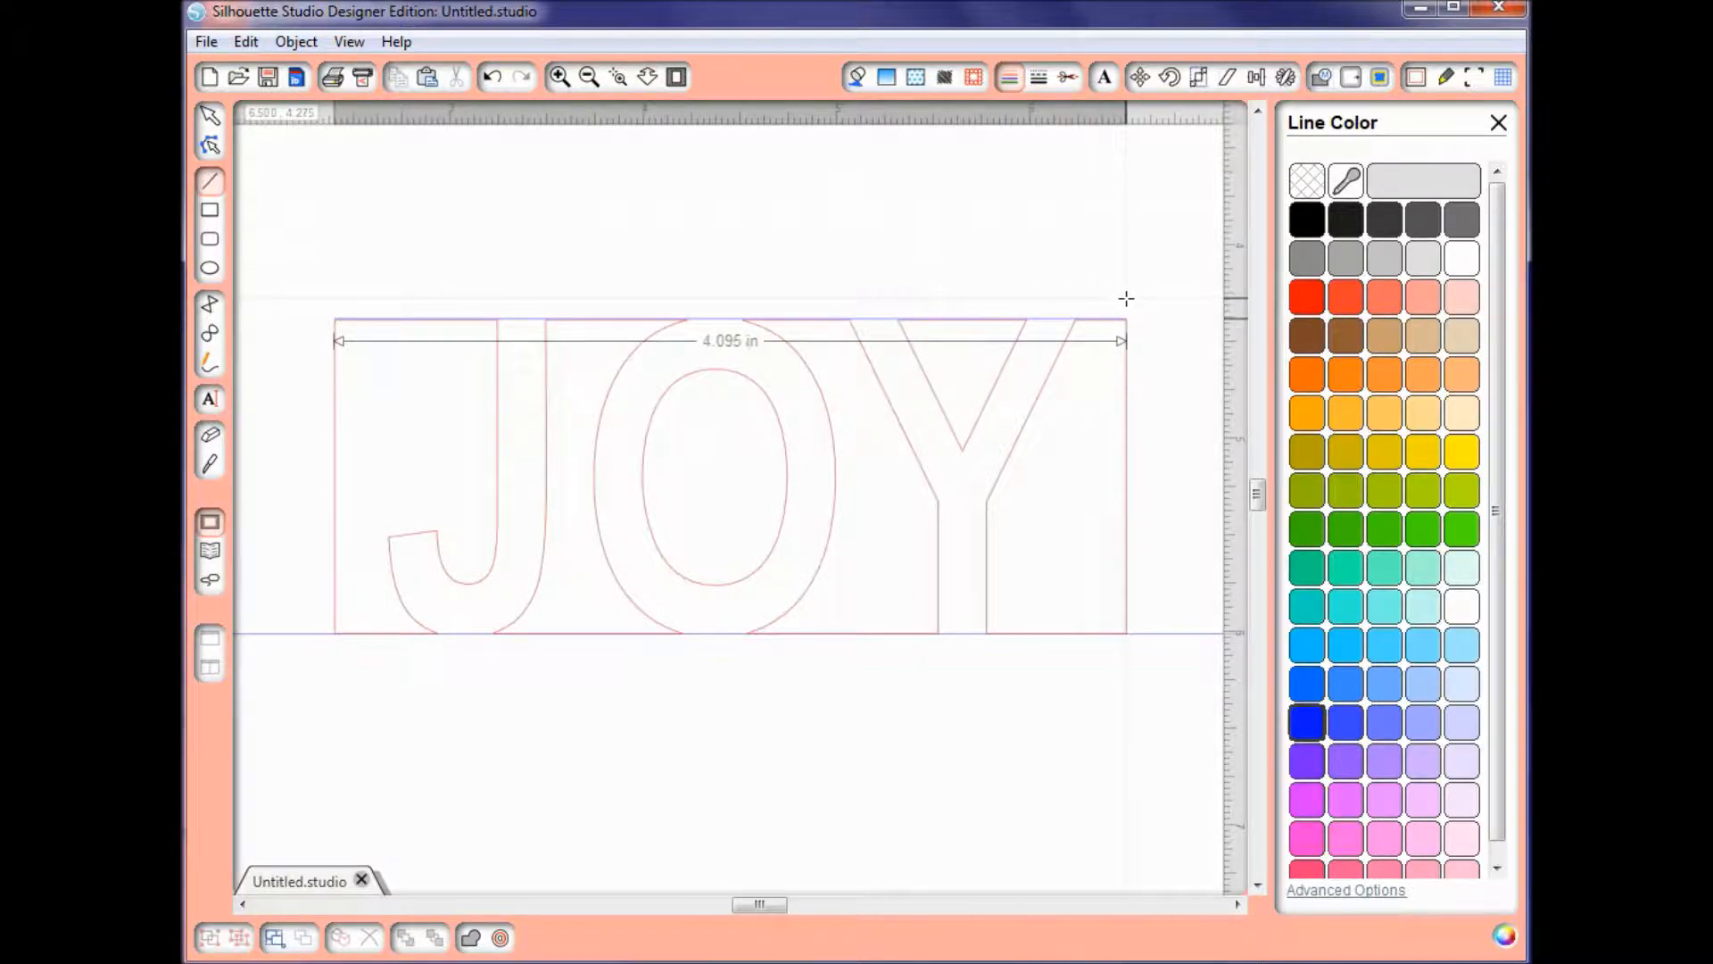
left_click_drag(1125, 298, 1126, 299)
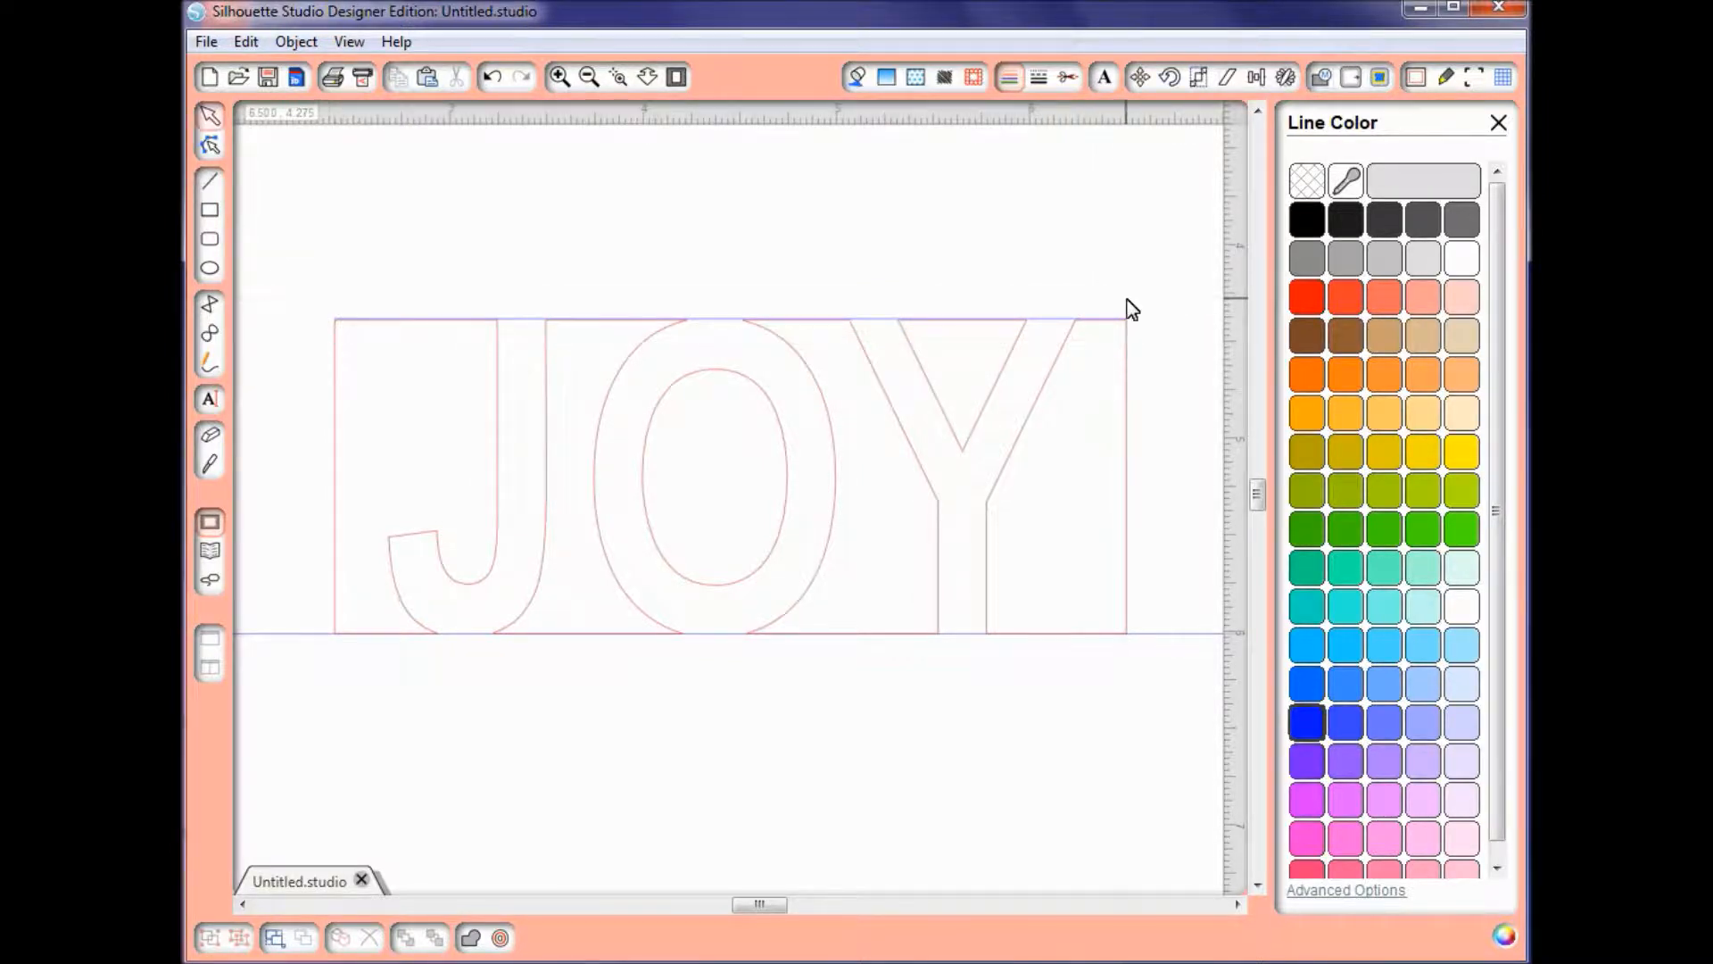
Step: Copy the blue line from the cutout's top edge onto its bottom edge along the fold line
left_click(1054, 323)
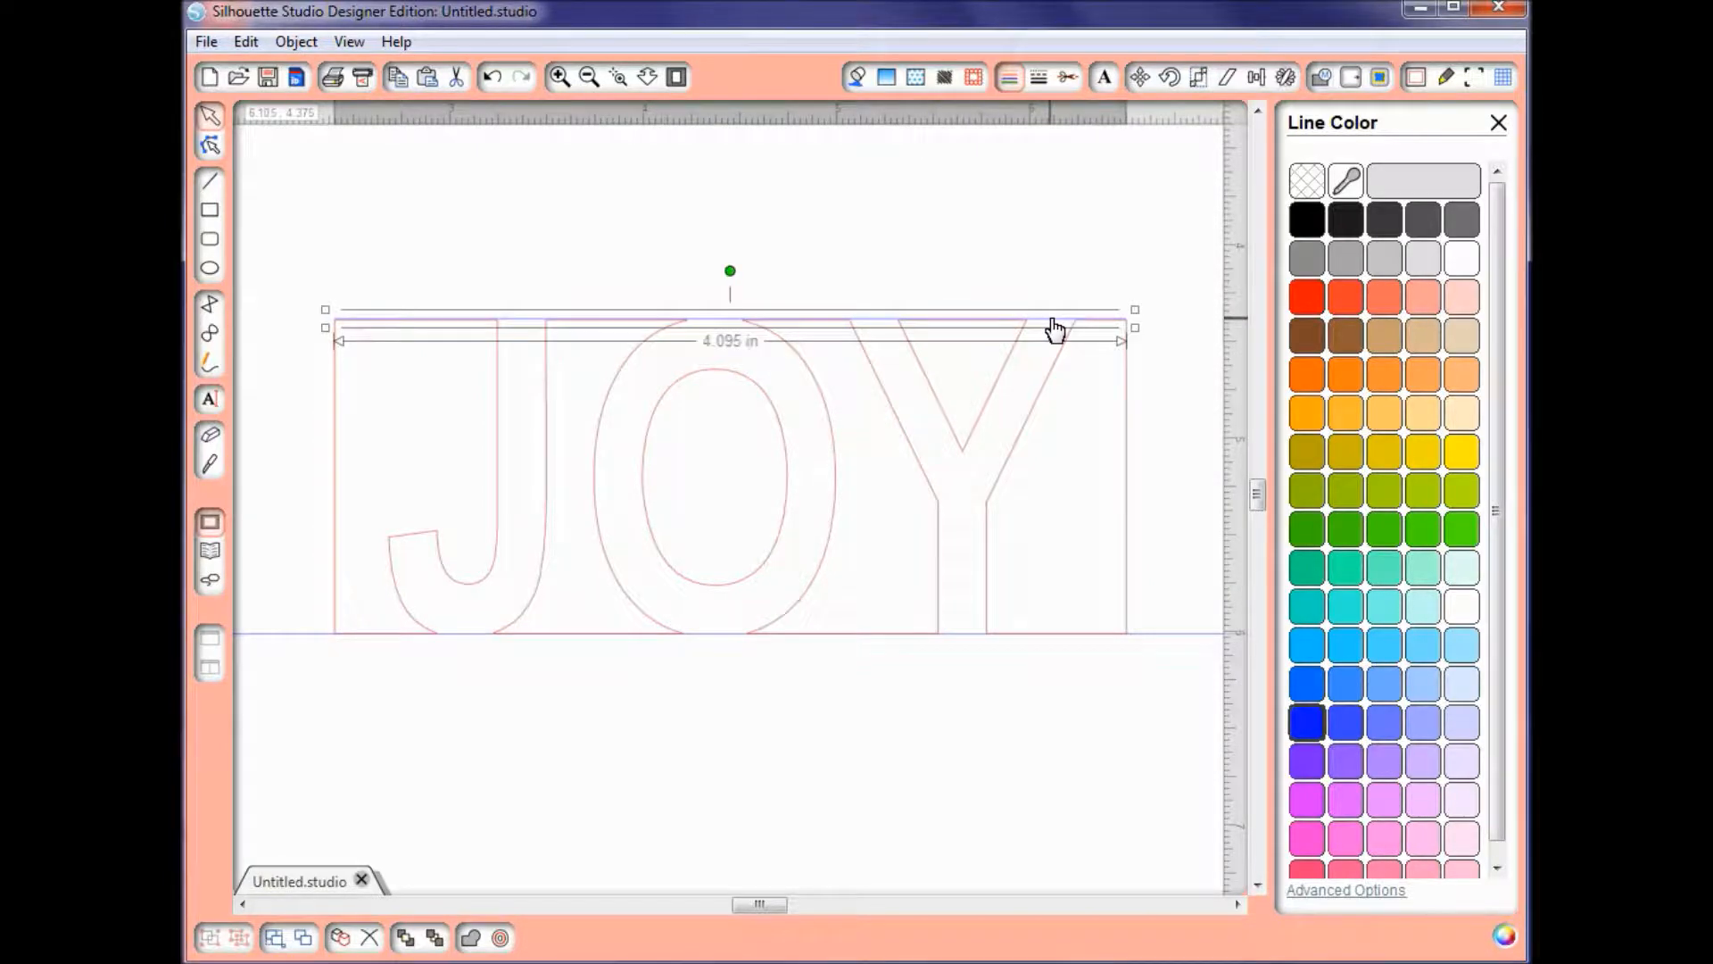
left_click_drag(1054, 321, 1061, 642)
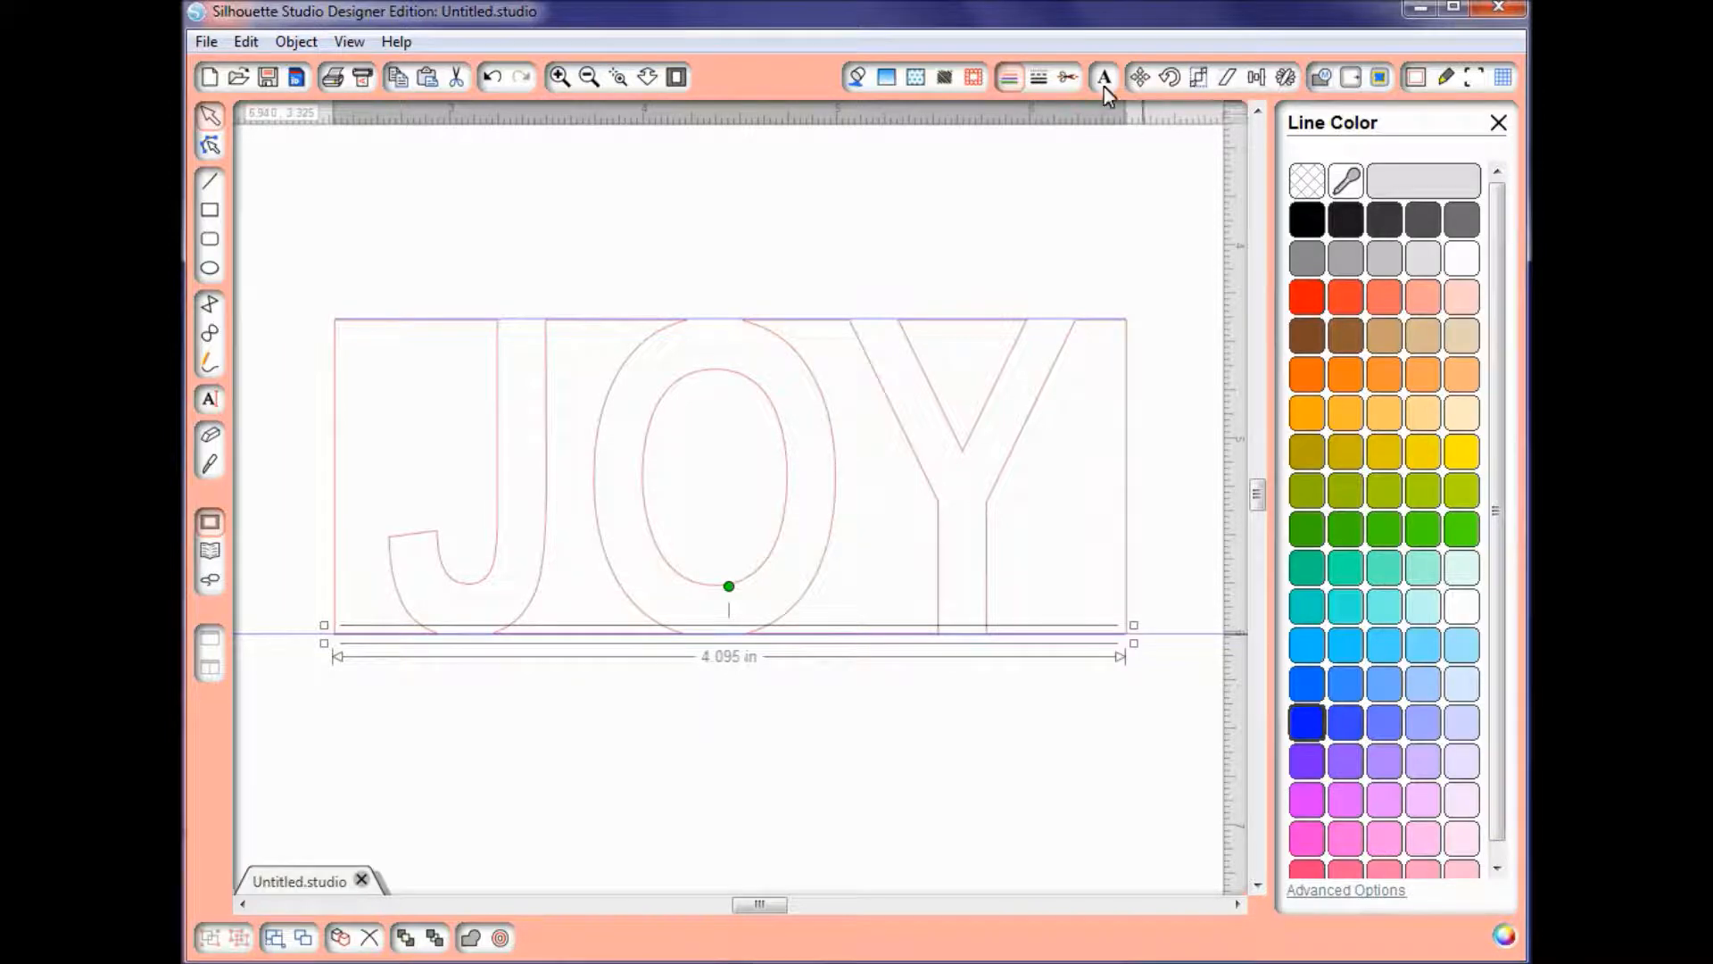
Step: Set the cut style of the lines along the JOY cutout's bottom and top edges to Perforate Edge
left_click(1069, 81)
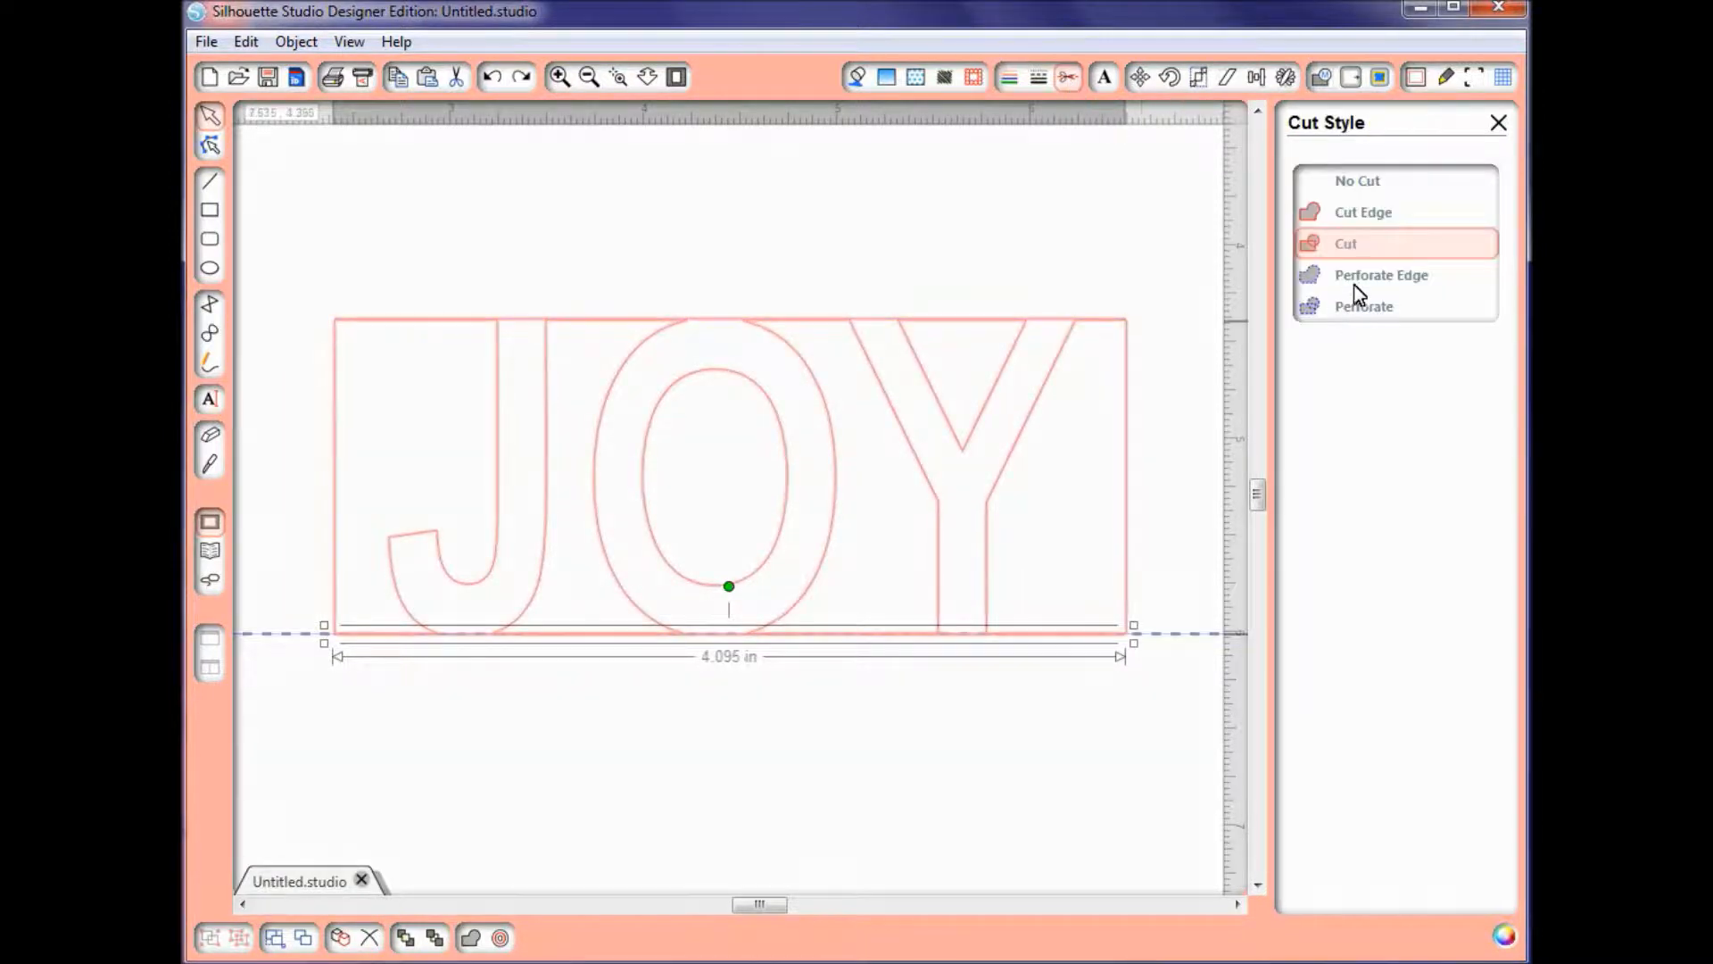
left_click(1380, 279)
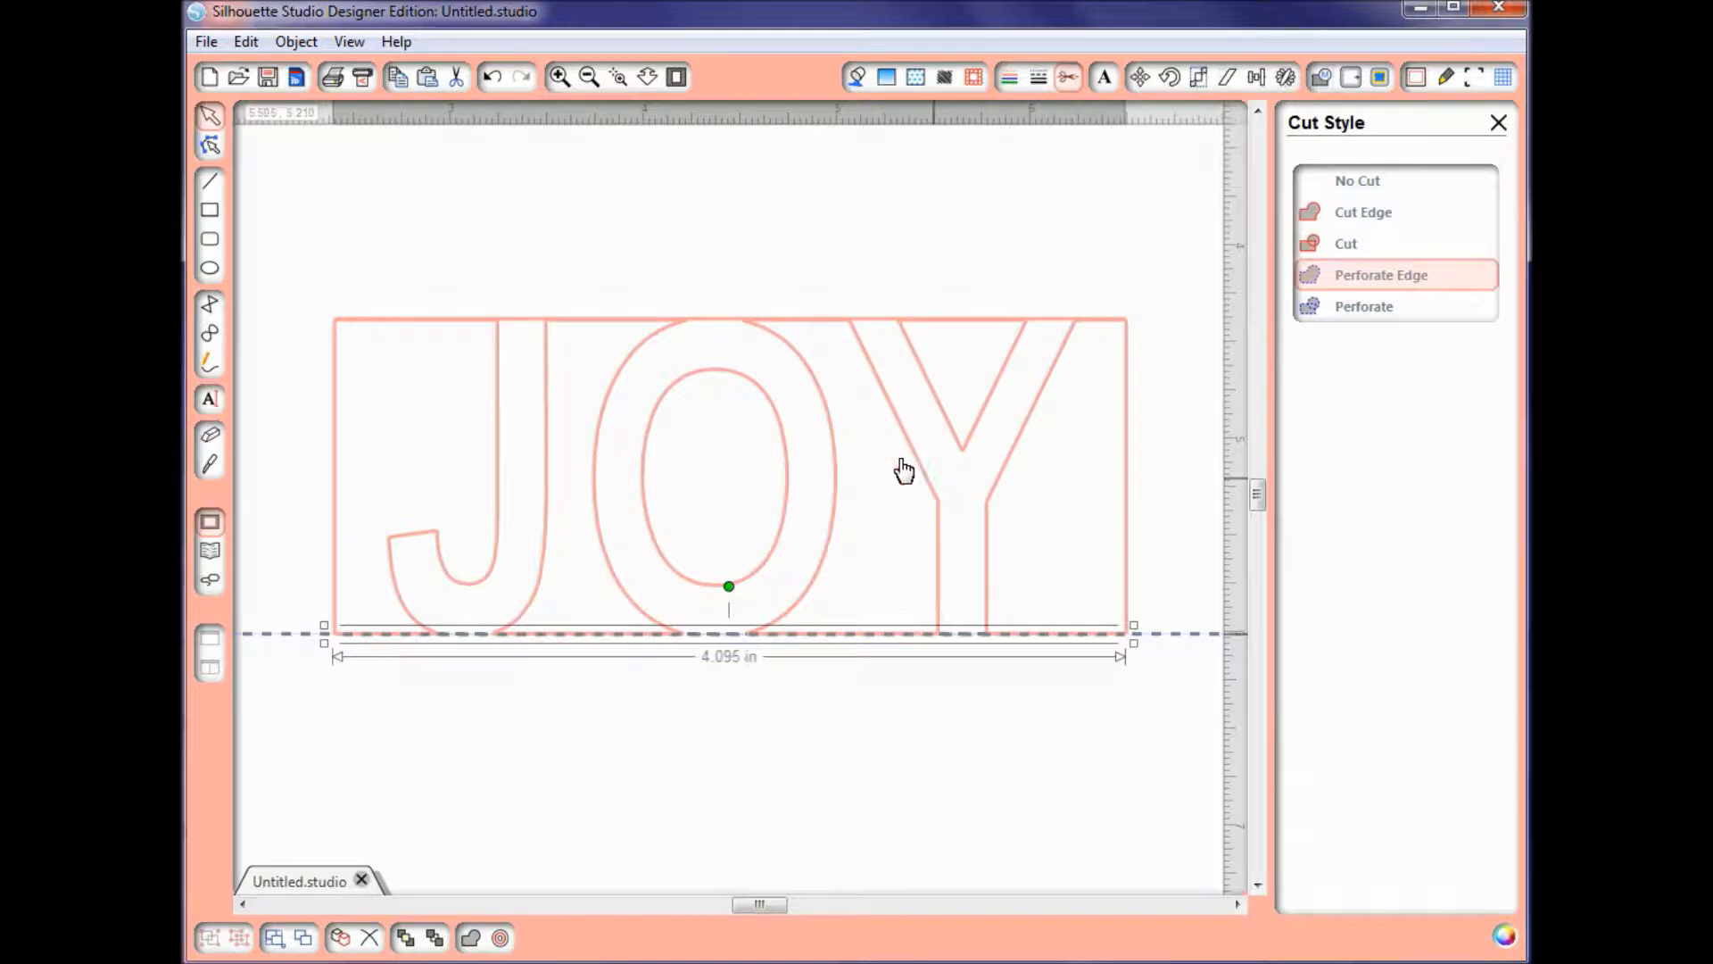
left_click(812, 320)
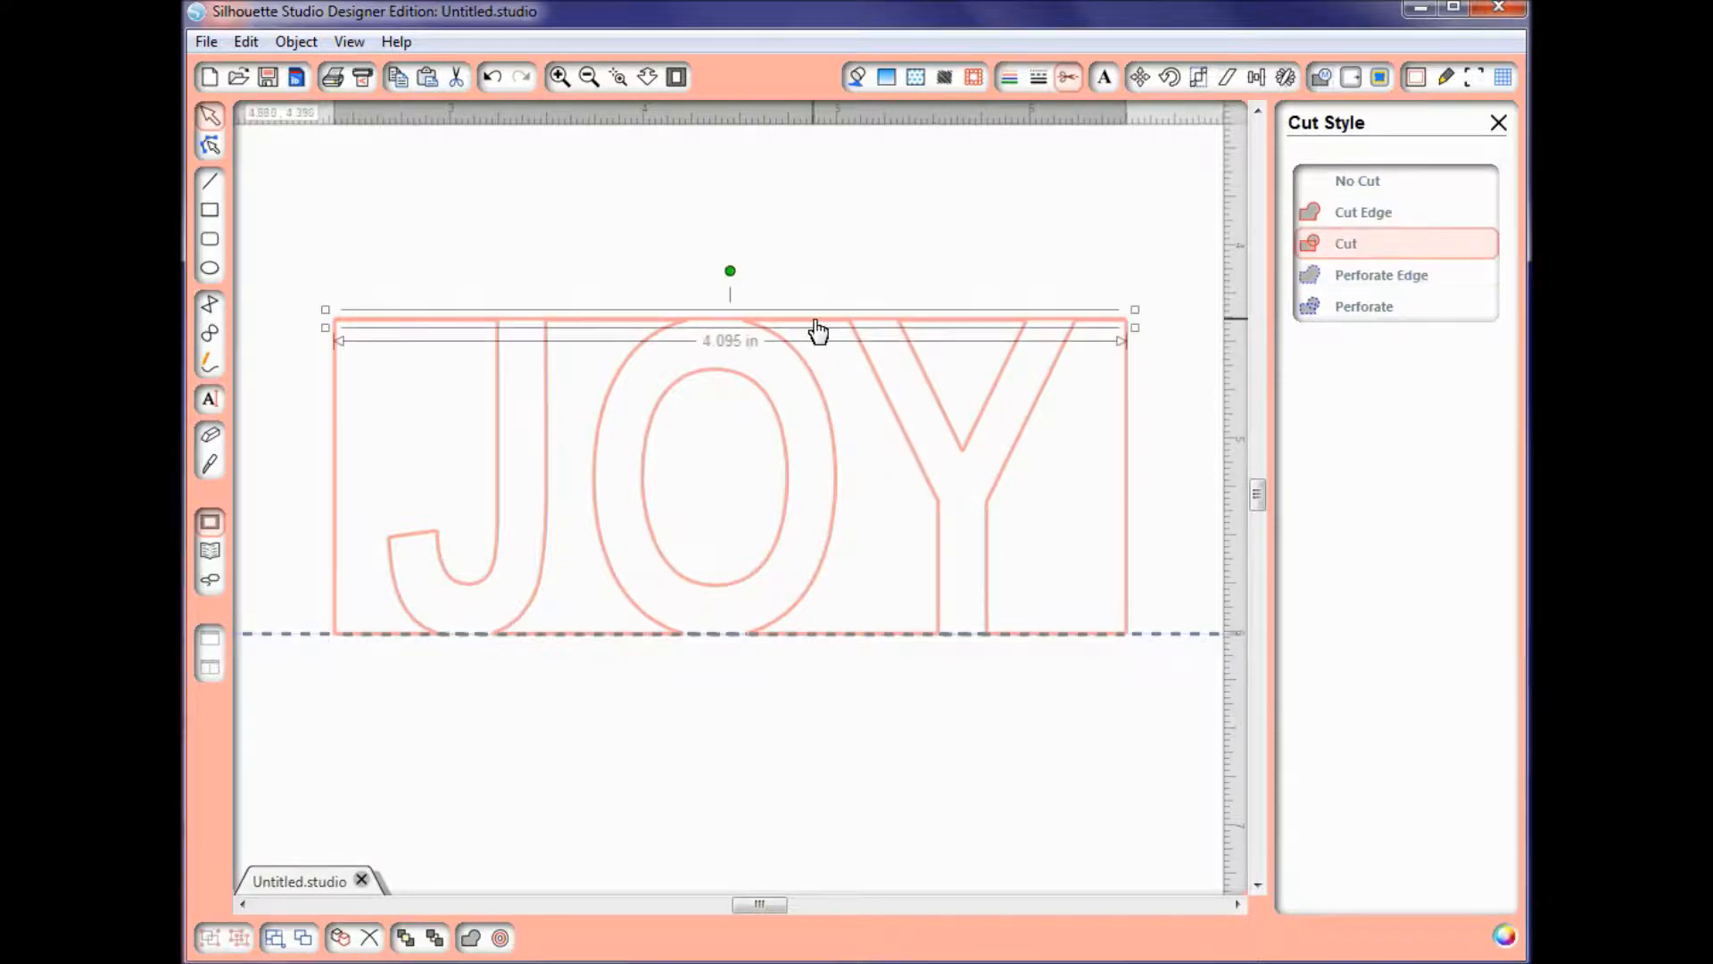
left_click(1356, 277)
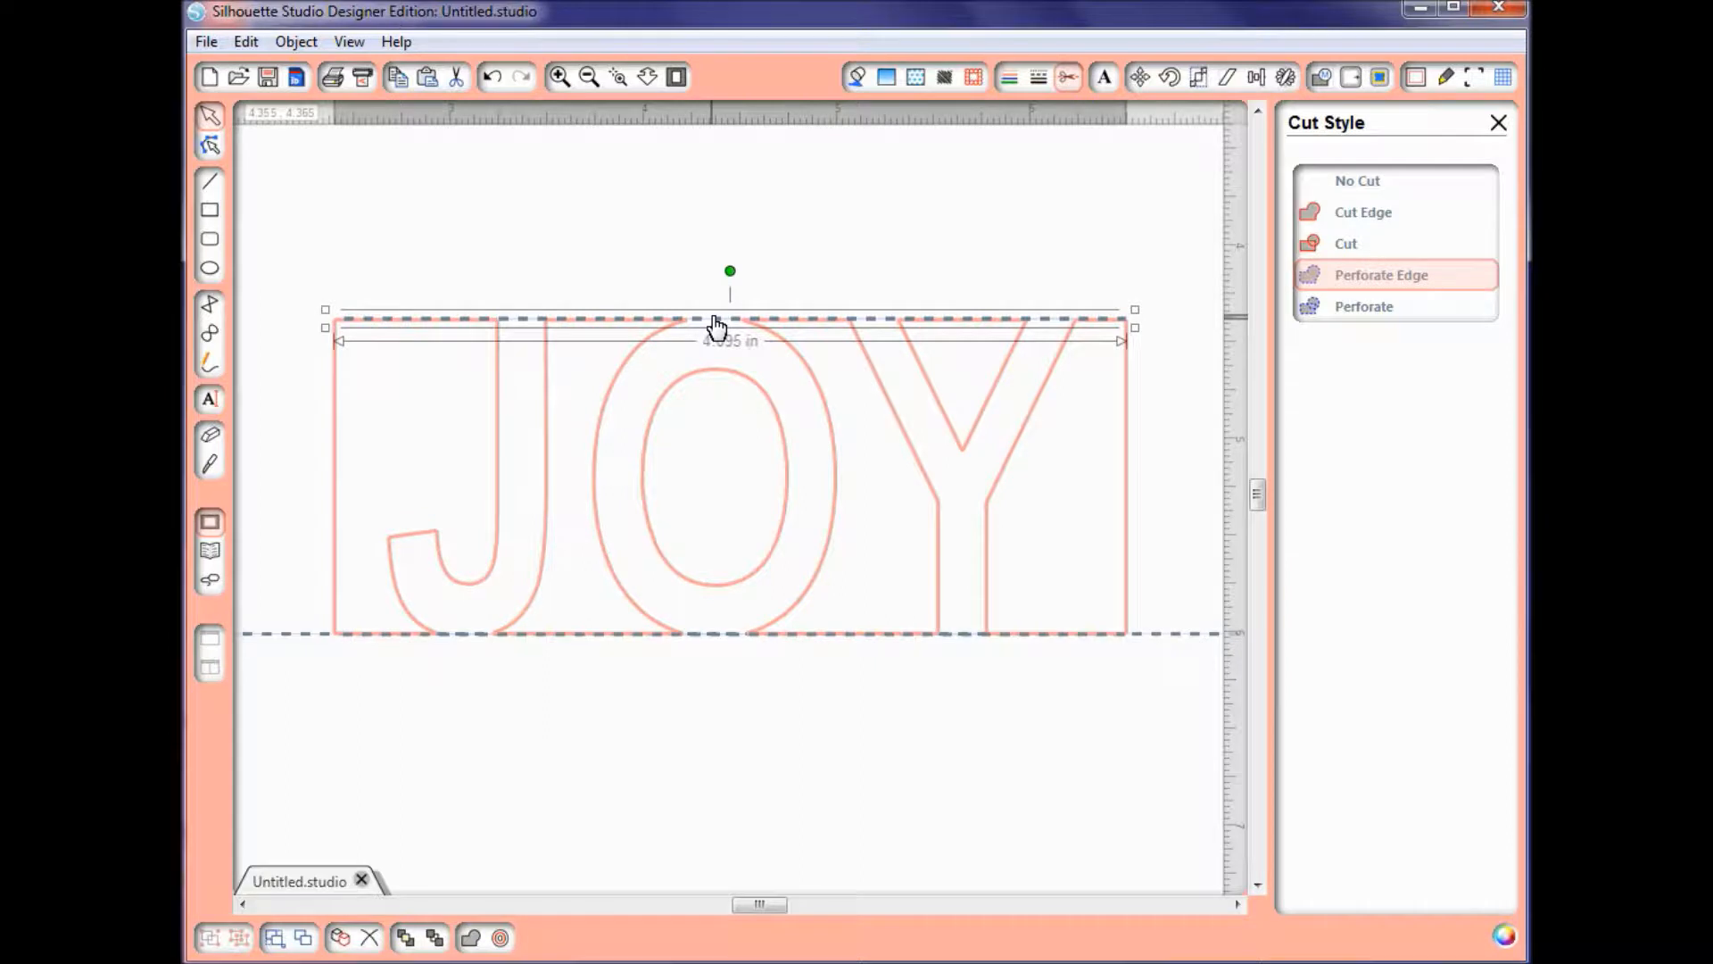
Step: Group the JOY cutout with the perforated lines on its top and bottom edges
left_click(547, 461)
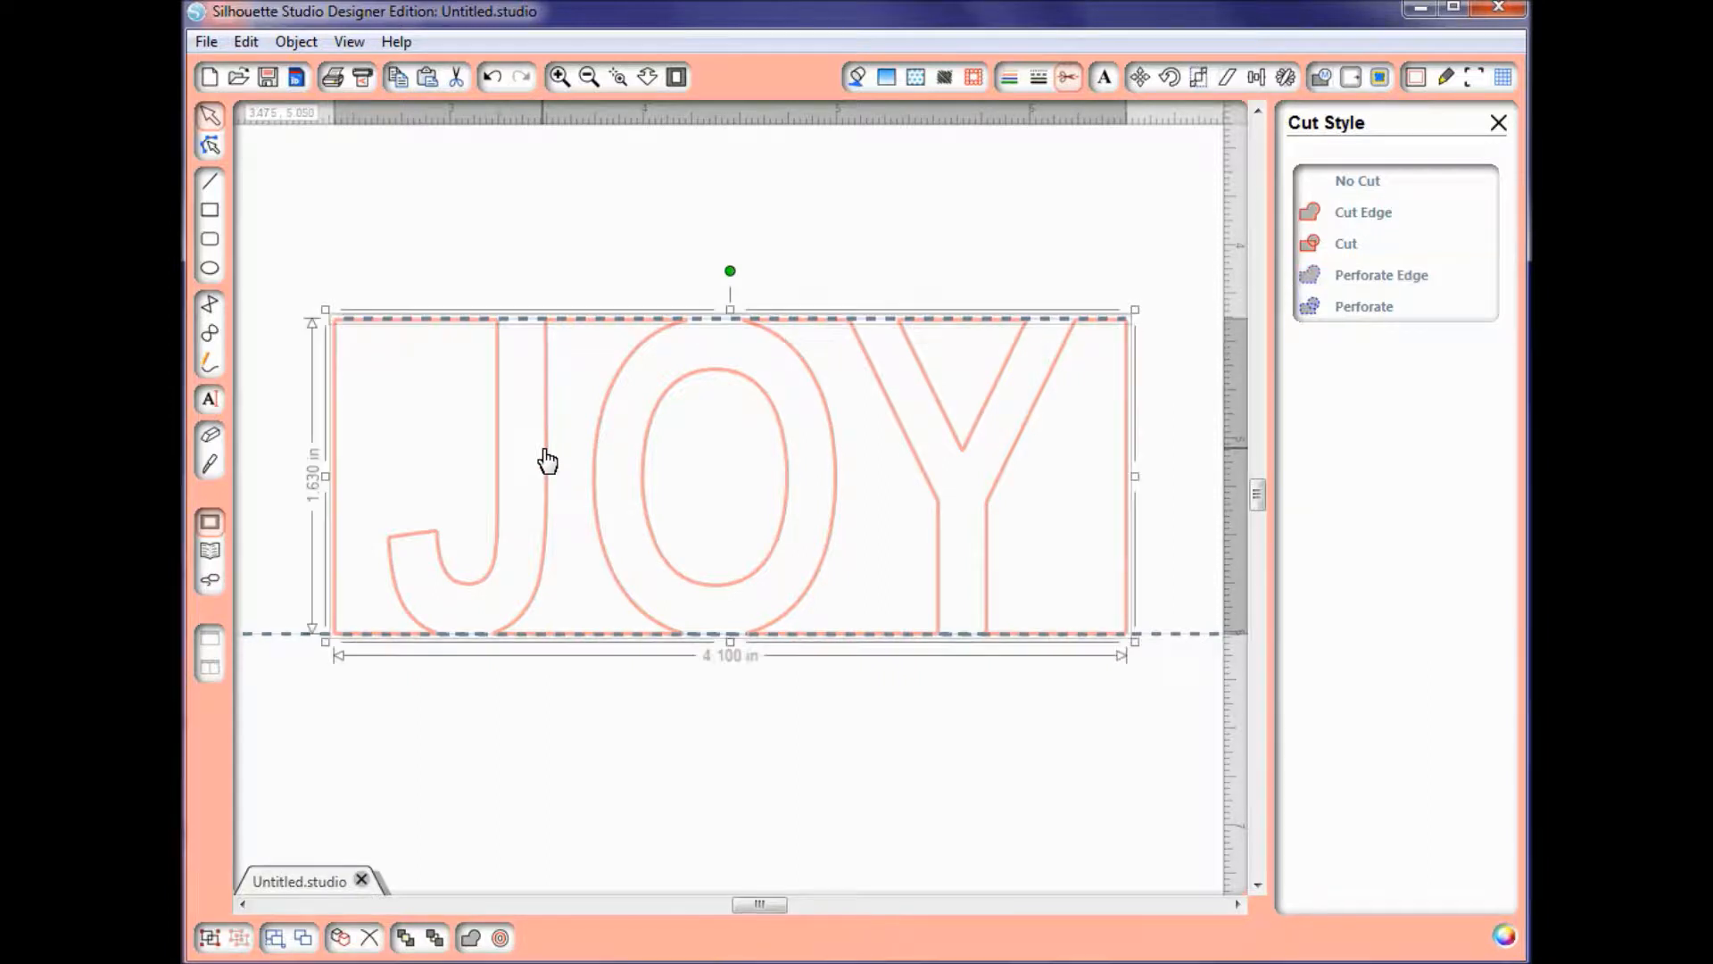
left_click(465, 637, "shift")
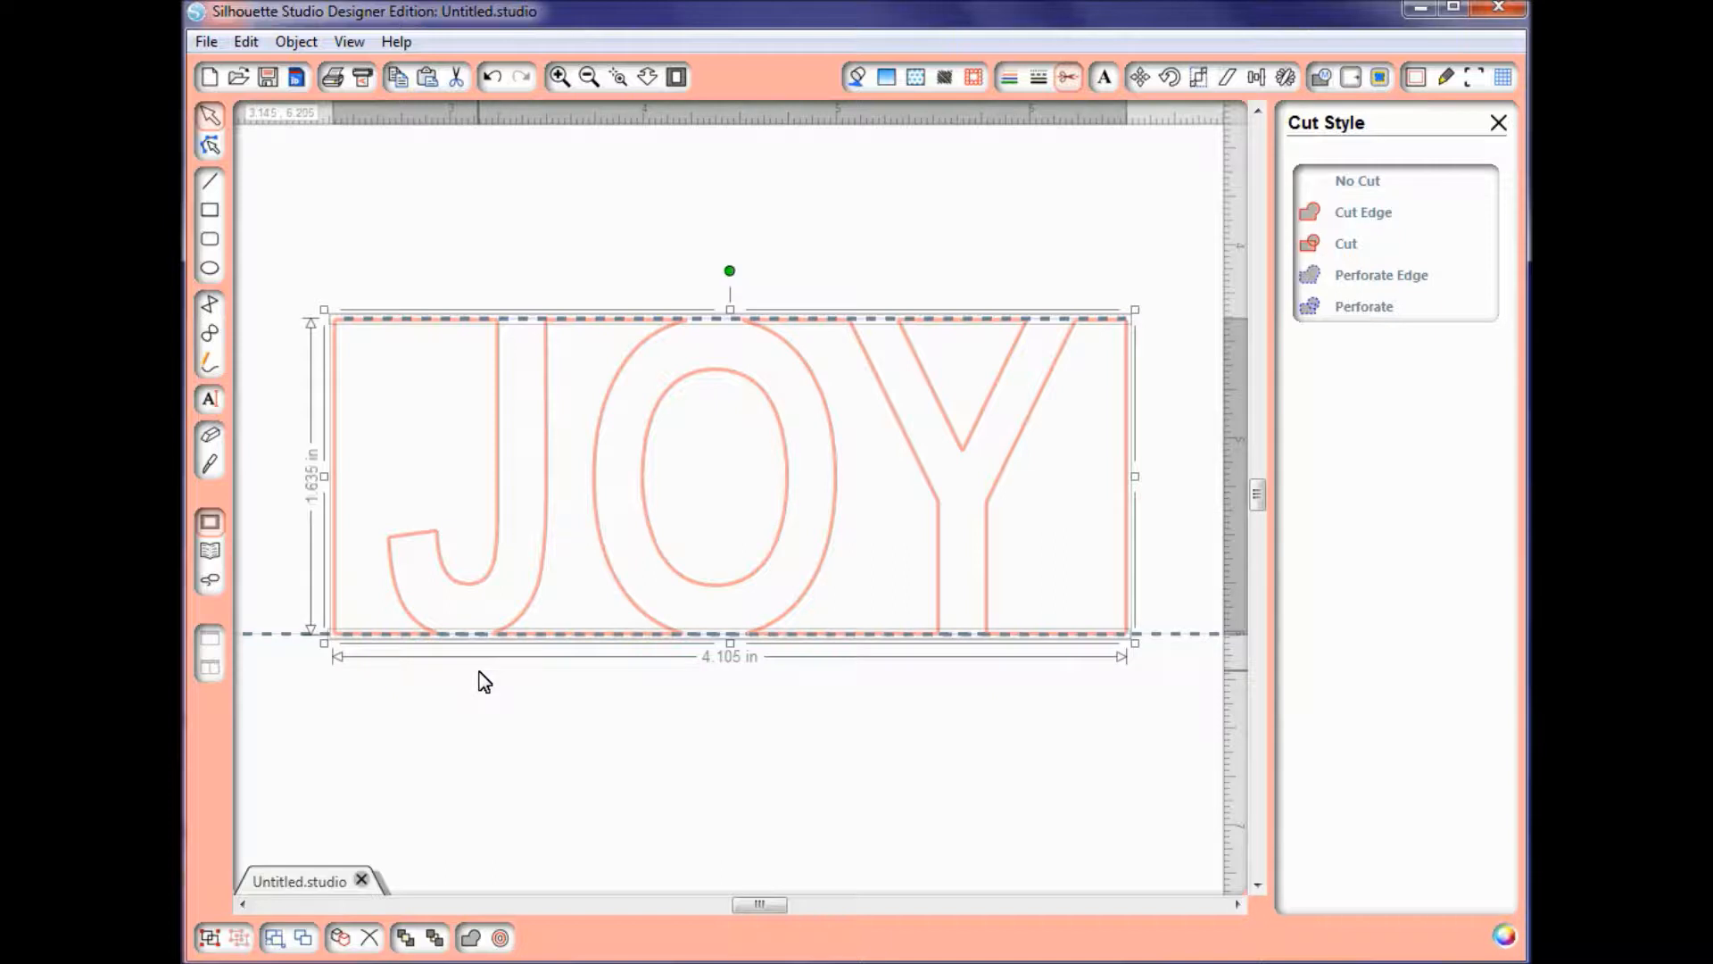
right_click(547, 498)
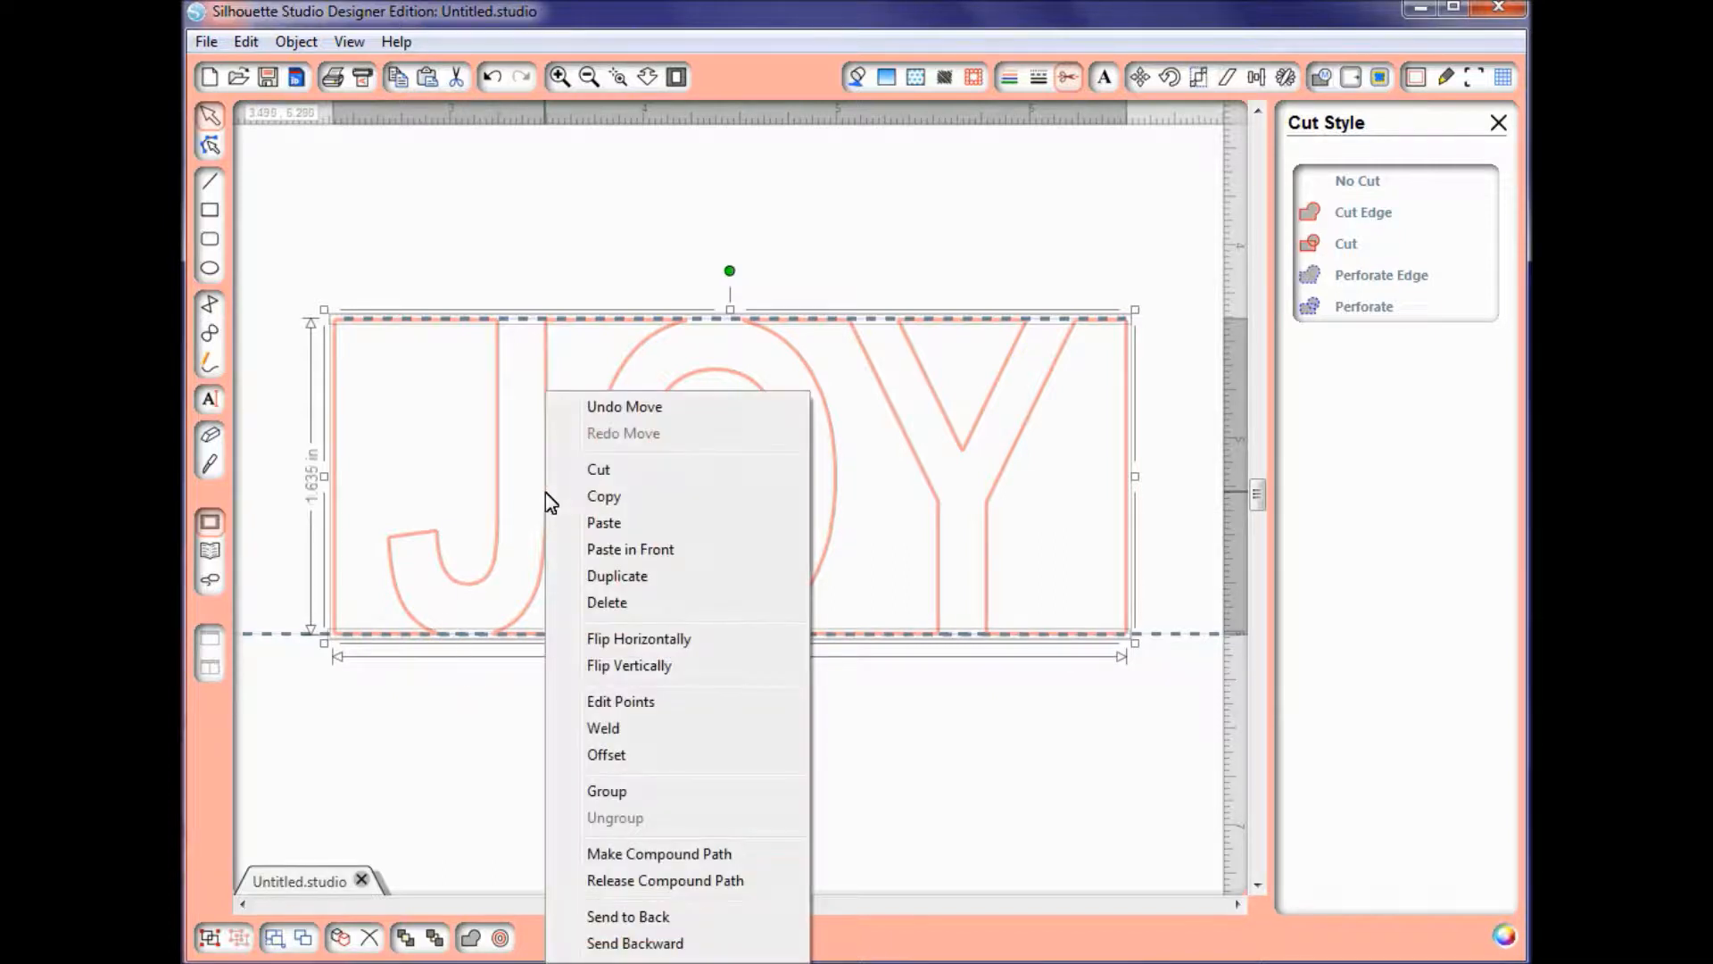
left_click(615, 790)
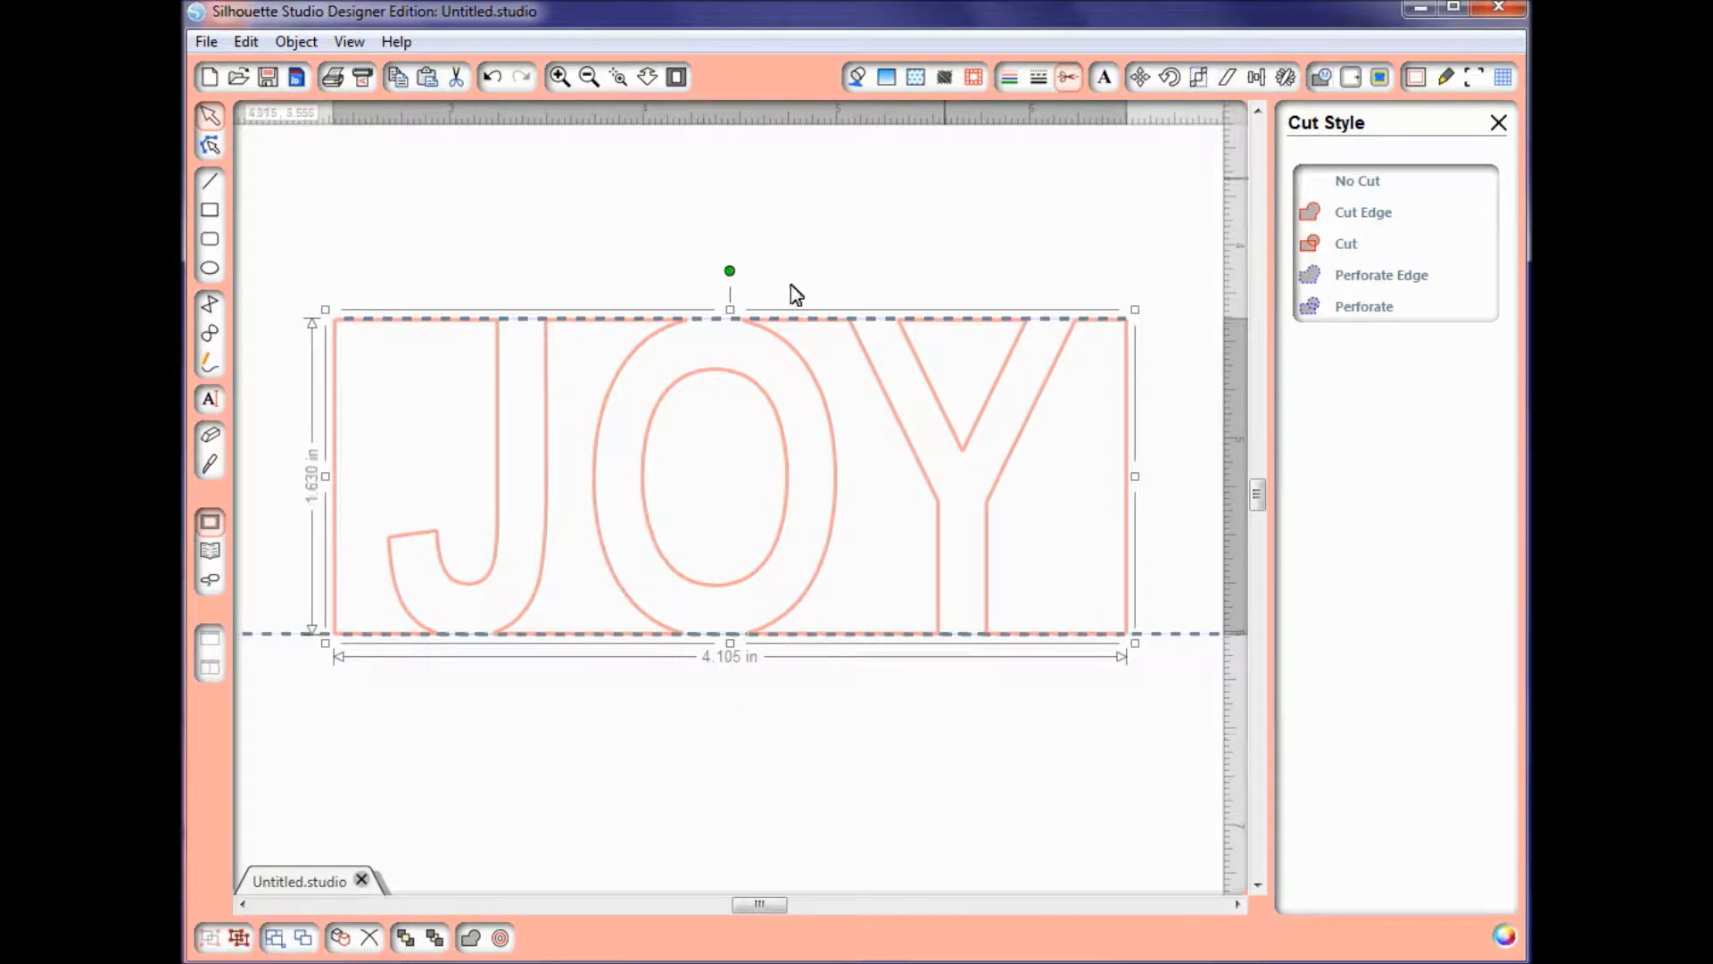
Step: Align the JOY group vertically to the middle of the card so it is centred on the fold line
left_click(588, 77)
left_click(588, 78)
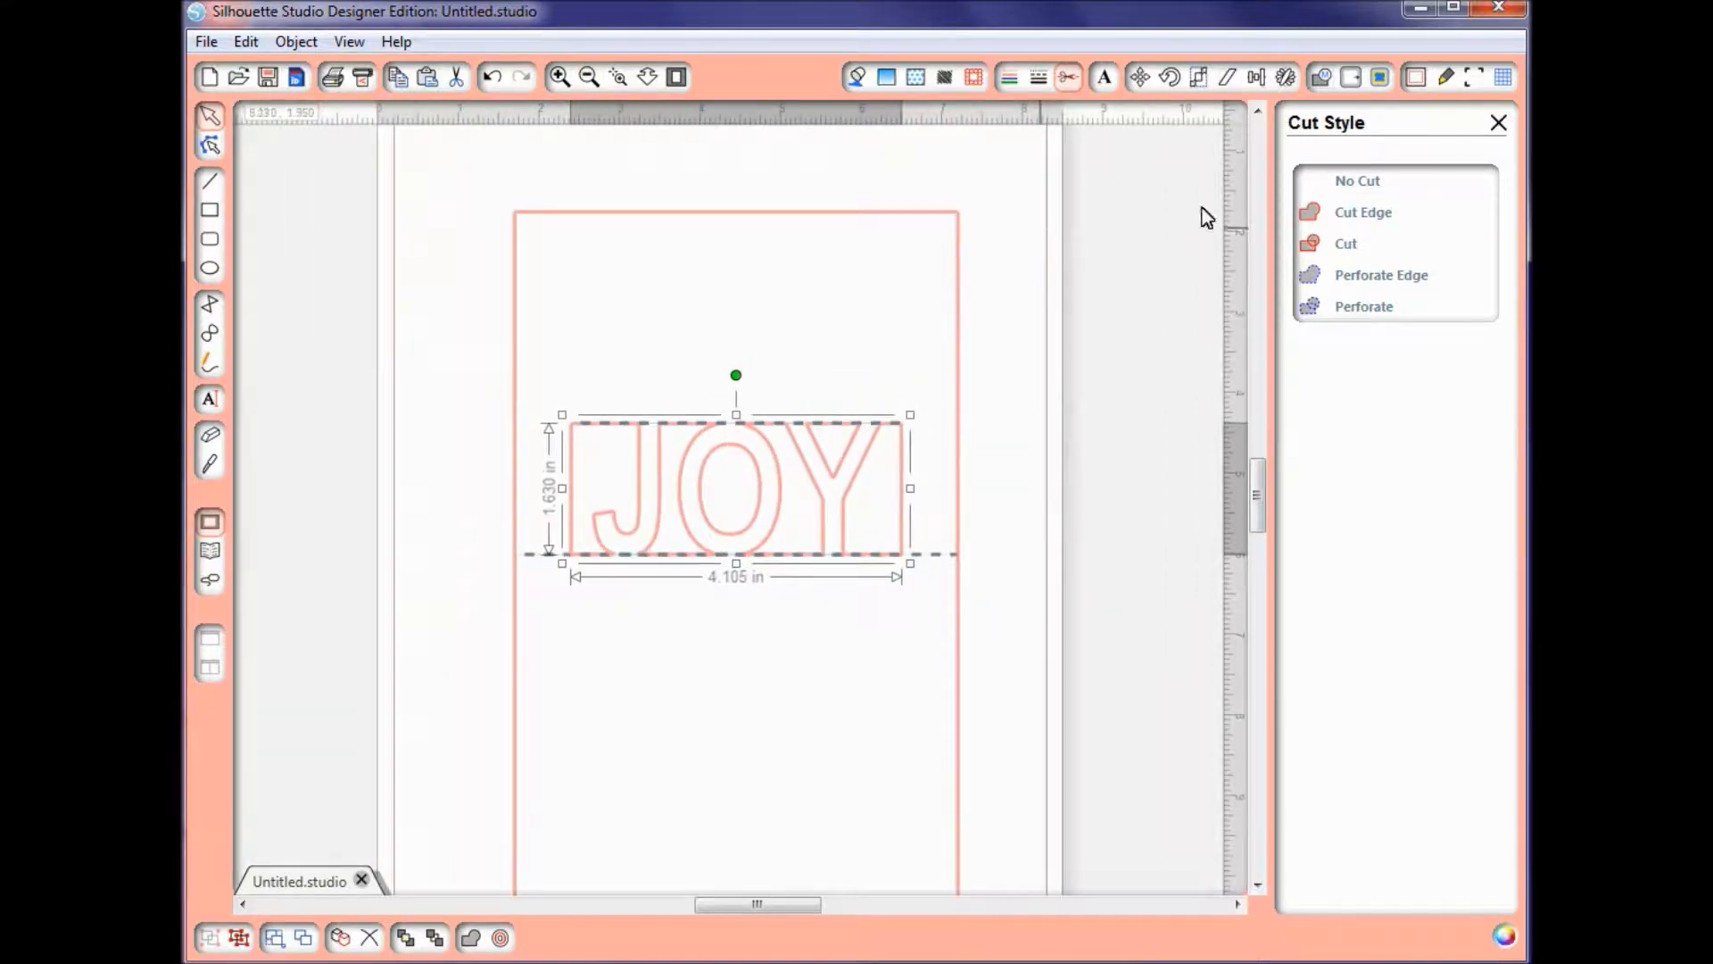
left_click(1257, 77)
left_click(1389, 425)
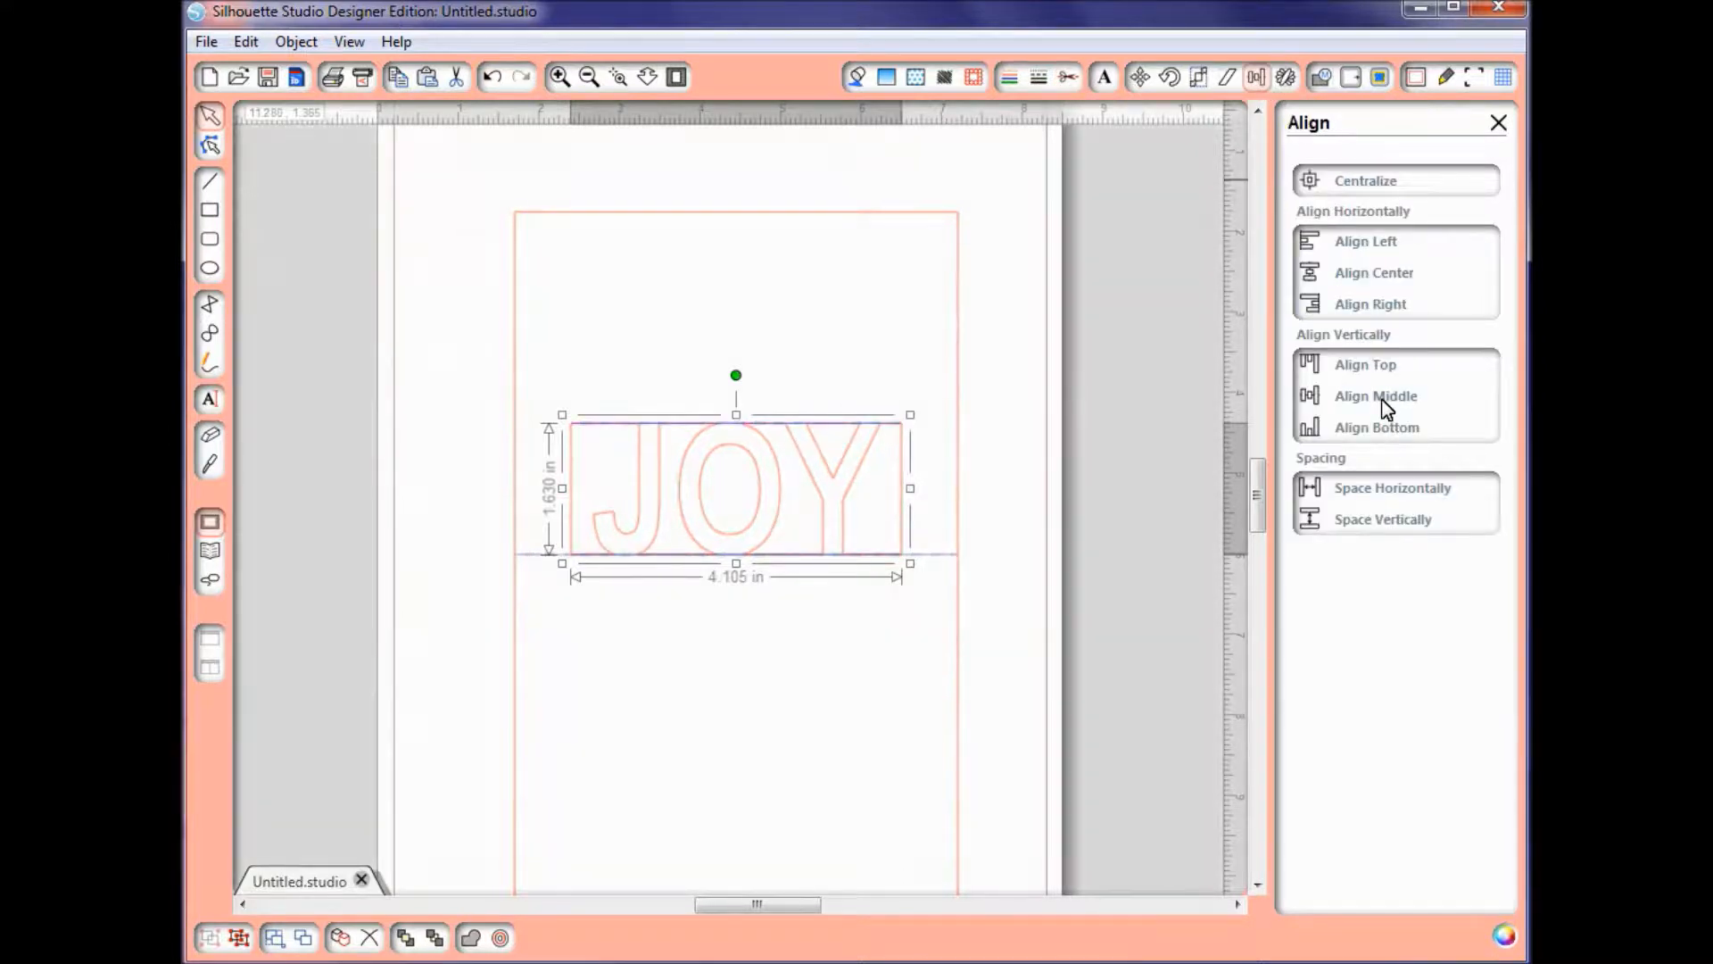
left_click(1386, 403)
left_click(960, 485, "shift")
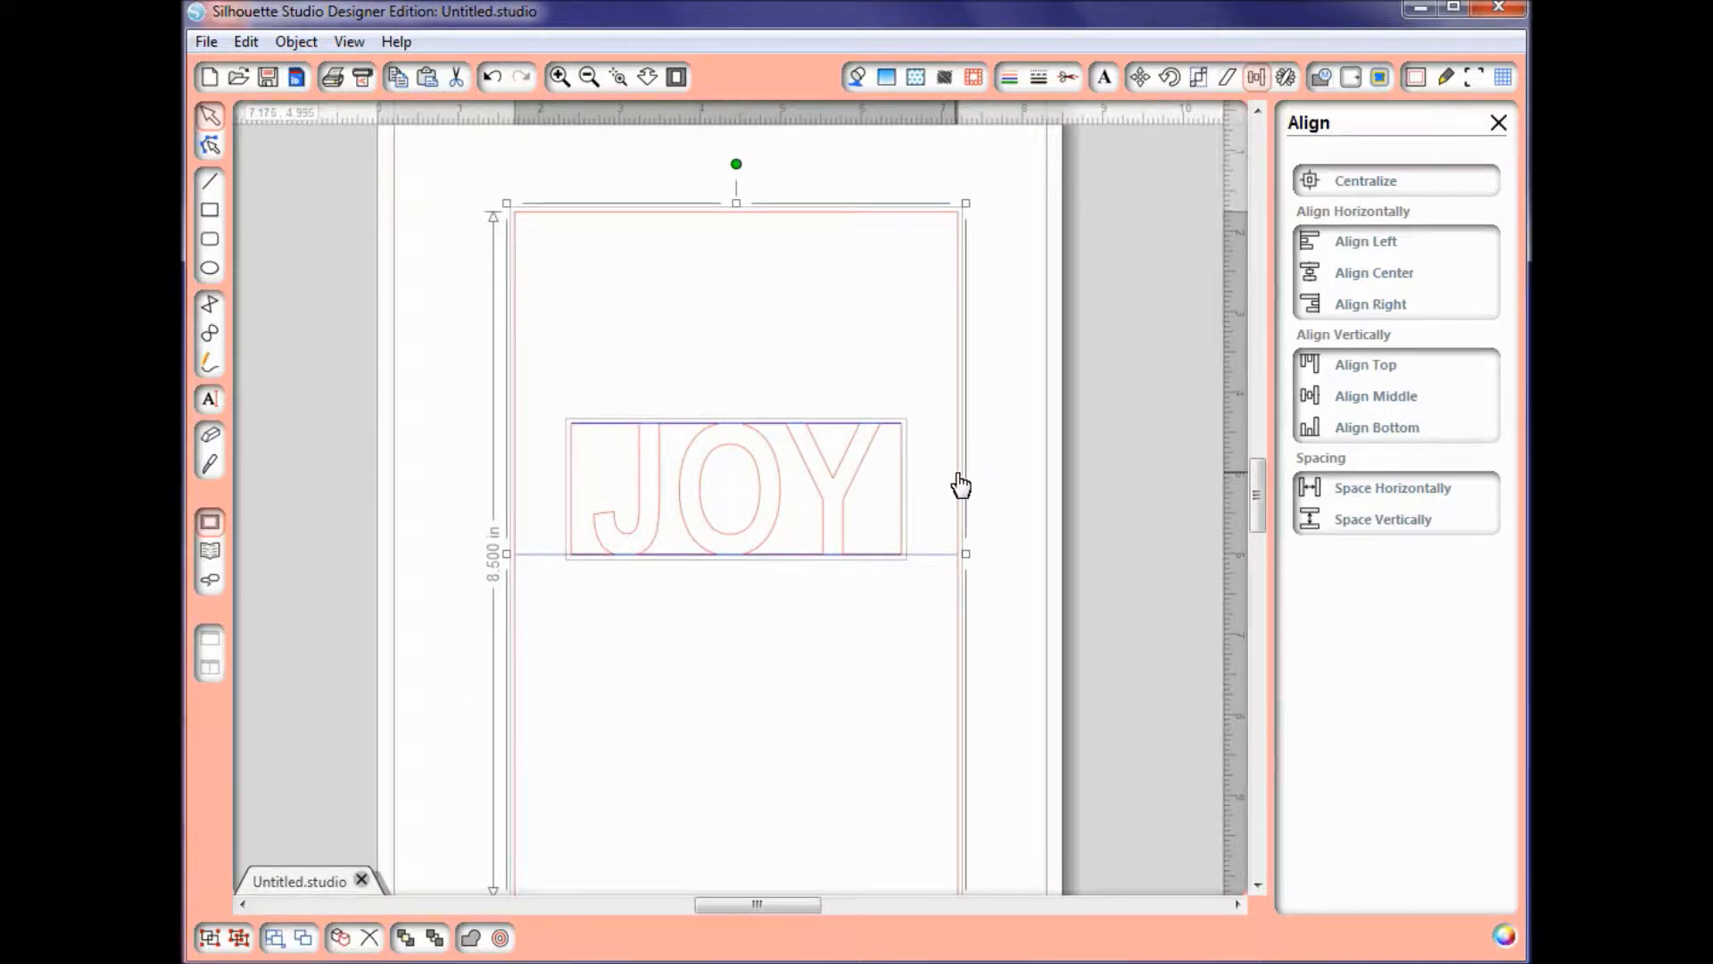
left_click(1401, 403)
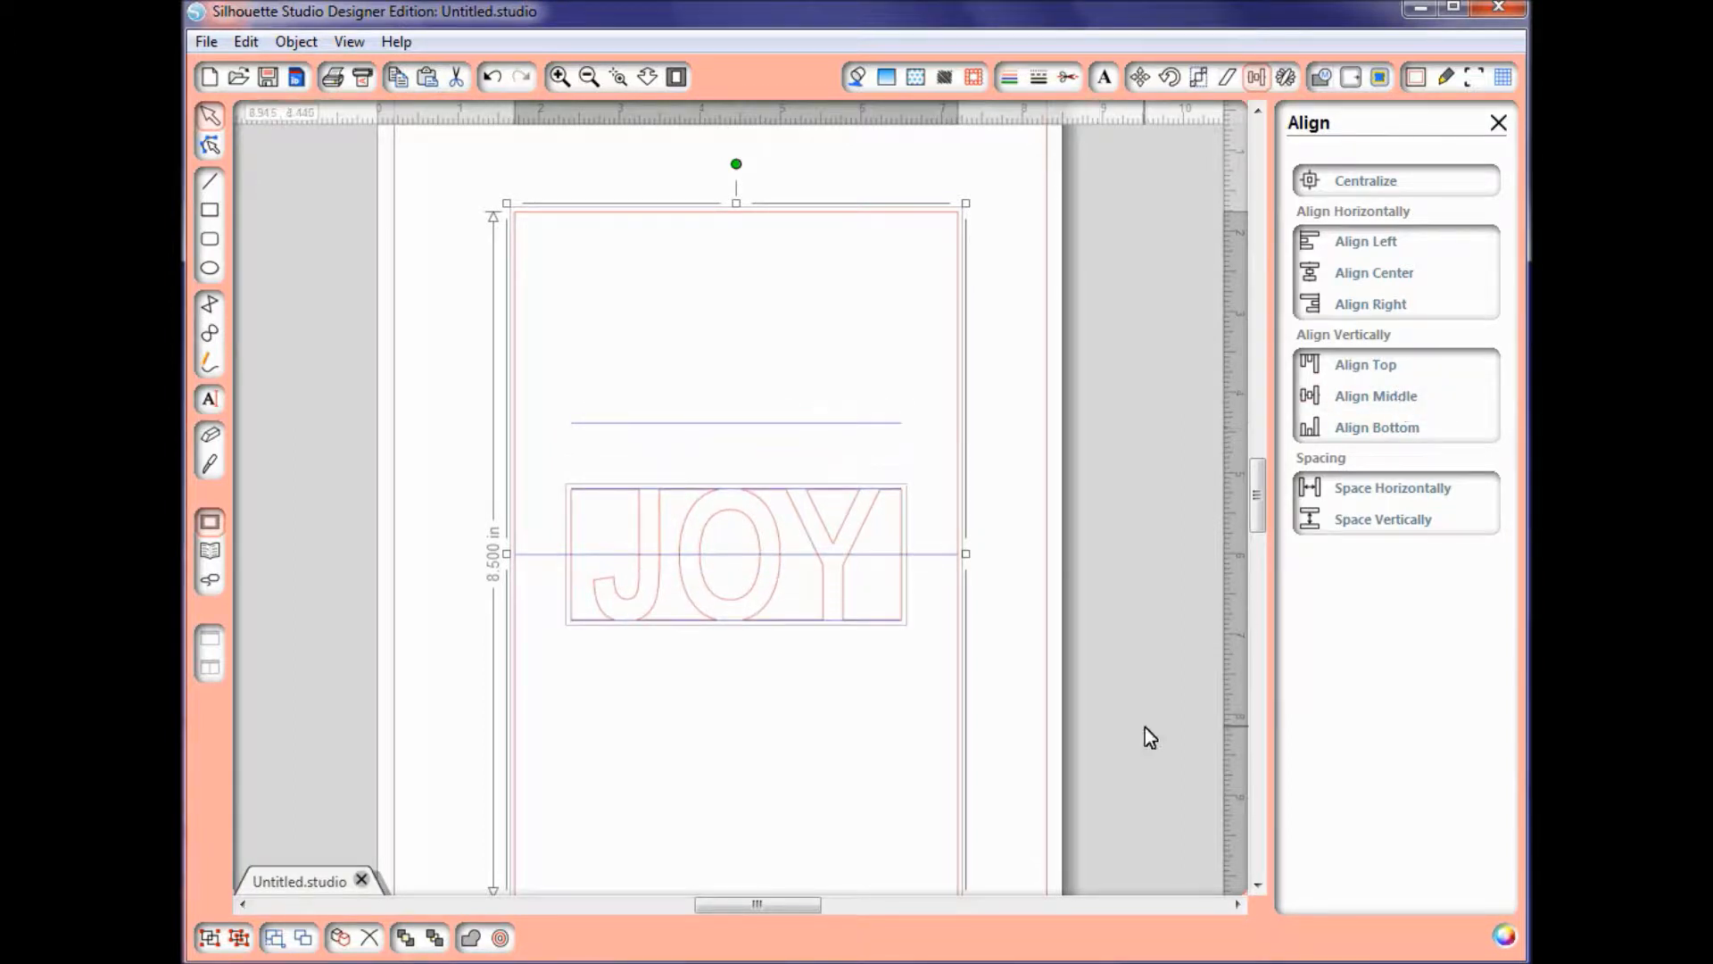
left_click(1108, 705)
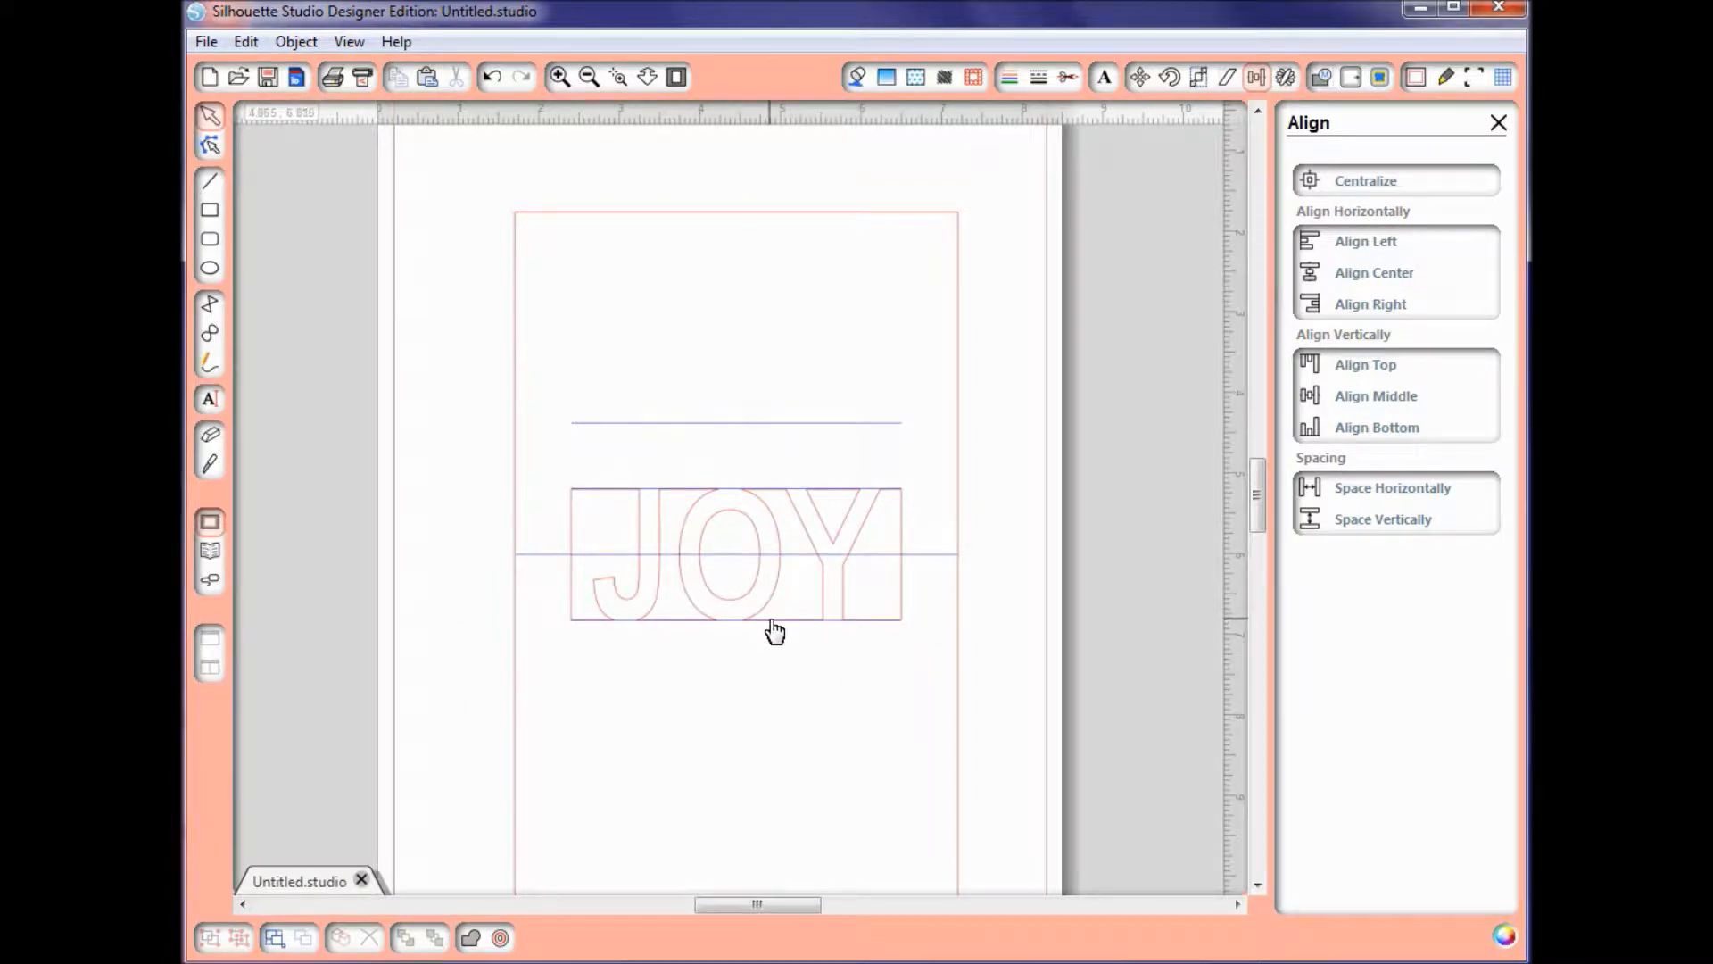
Step: Draw a red vertical line about 2.435 in long from the JOY cutout's bottom-right corner up to the right end of the separate upper line
left_click(211, 188)
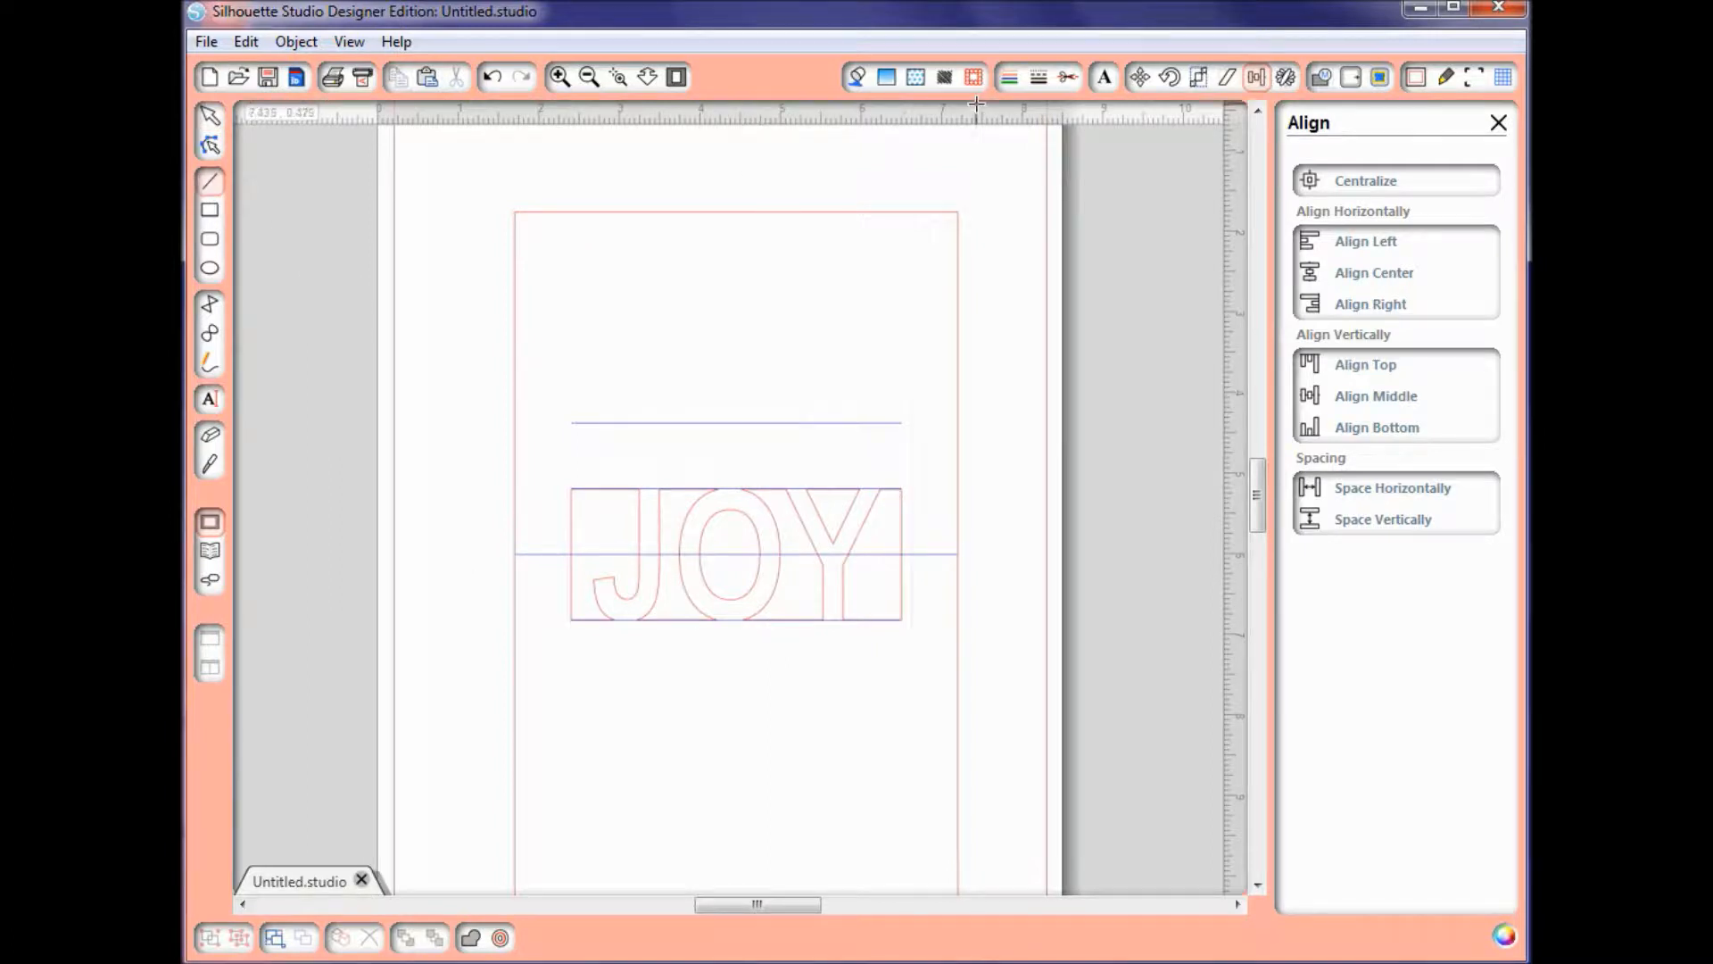
left_click(1009, 79)
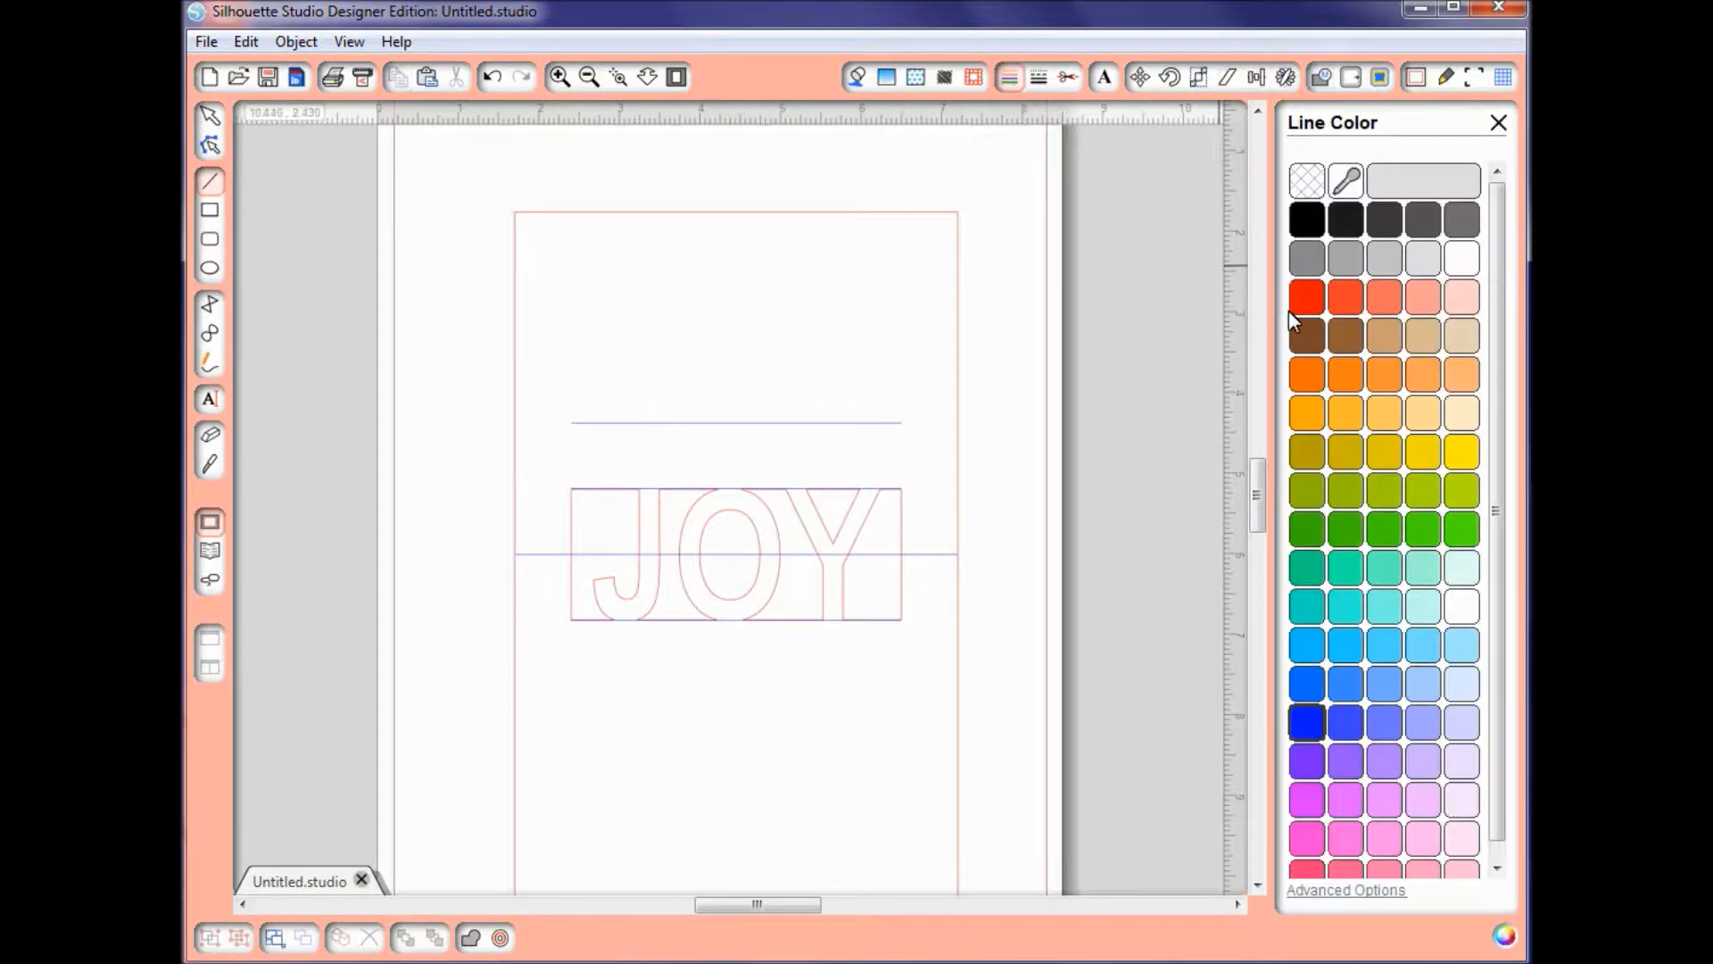
left_click(1314, 302)
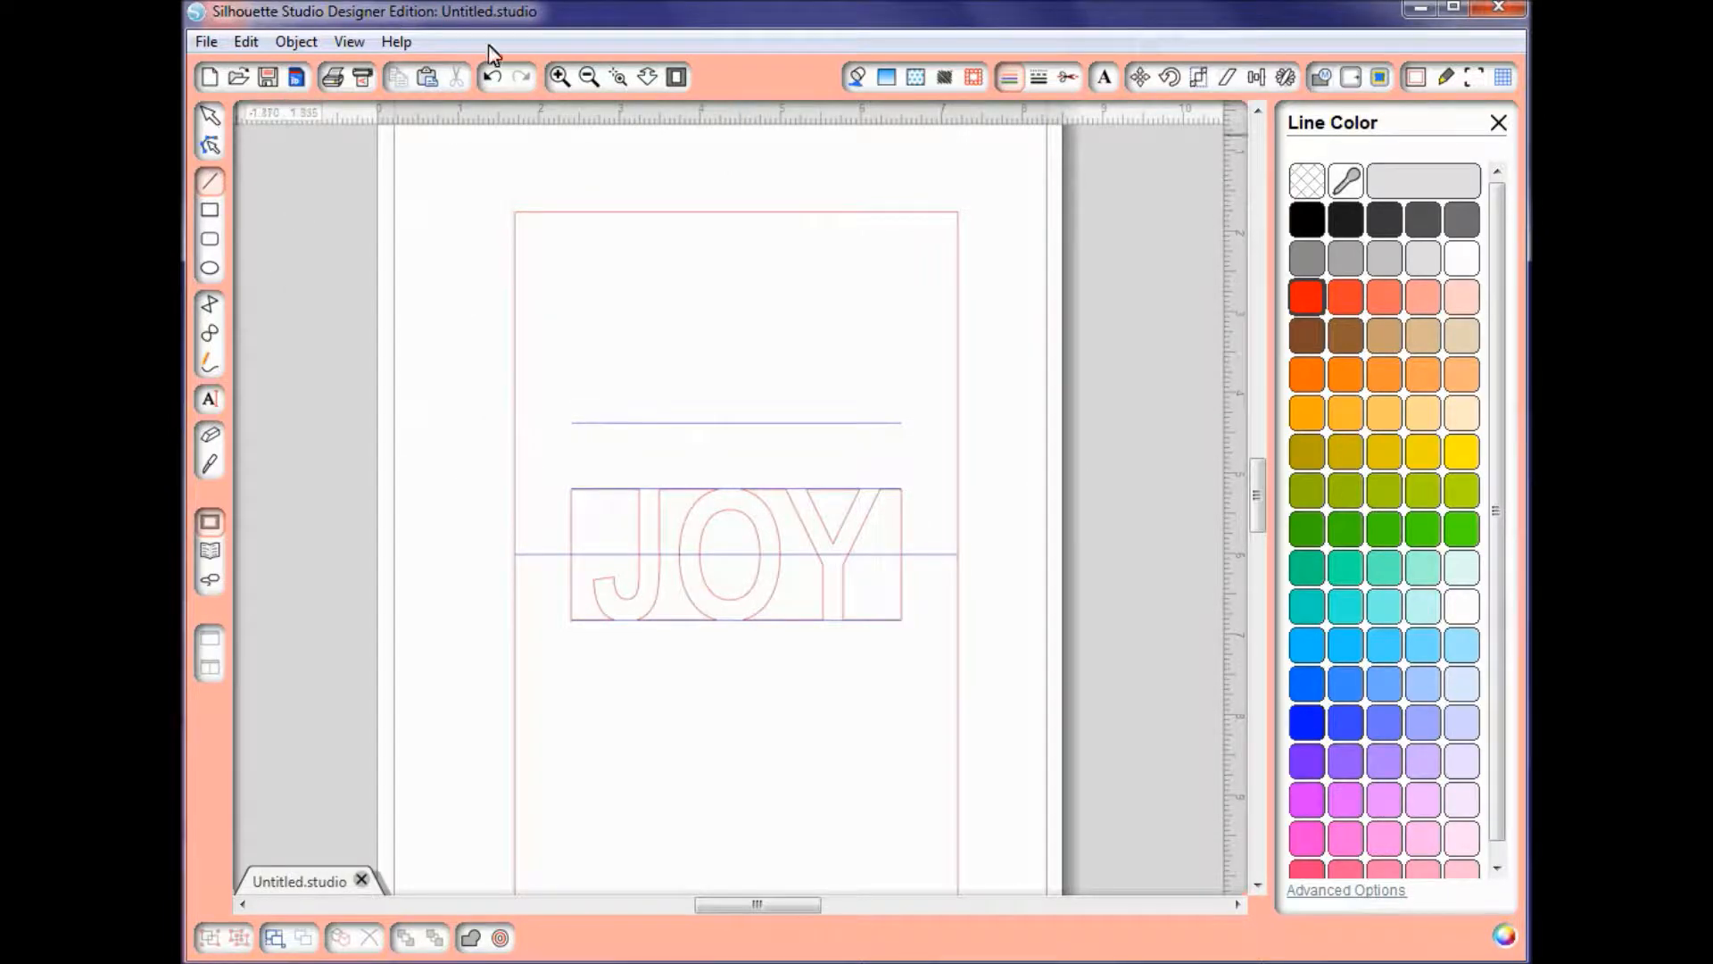
left_click(617, 77)
left_click_drag(545, 388, 979, 730)
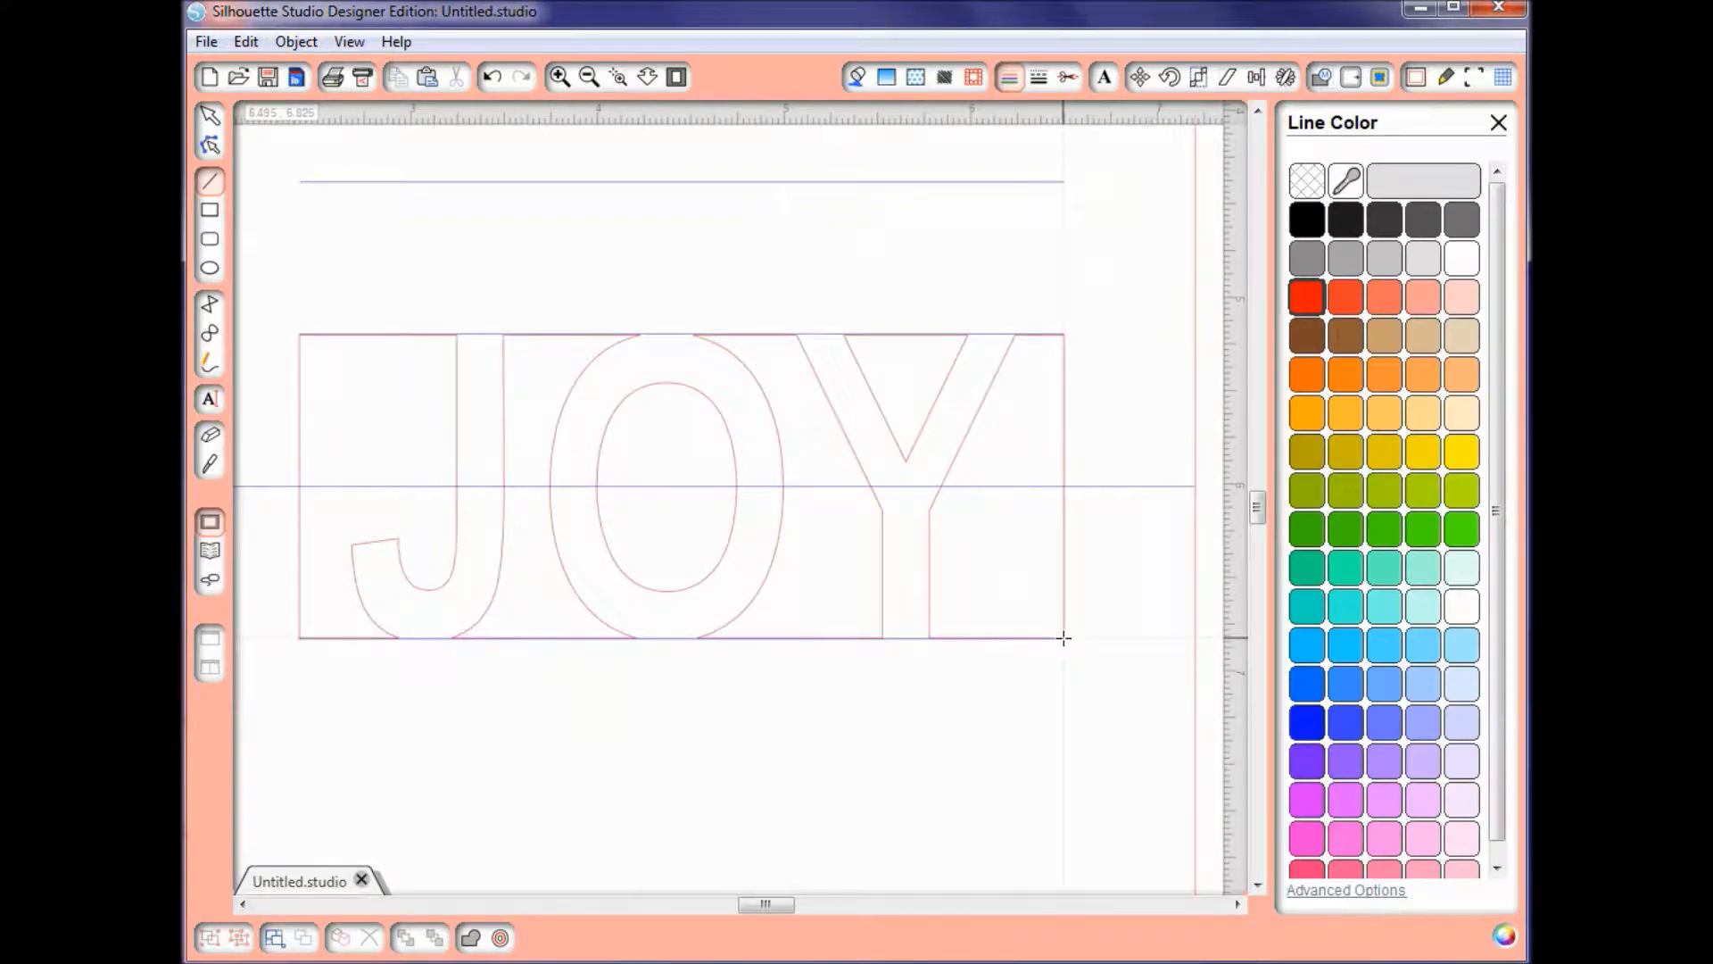
left_click_drag(1063, 638, 1051, 184)
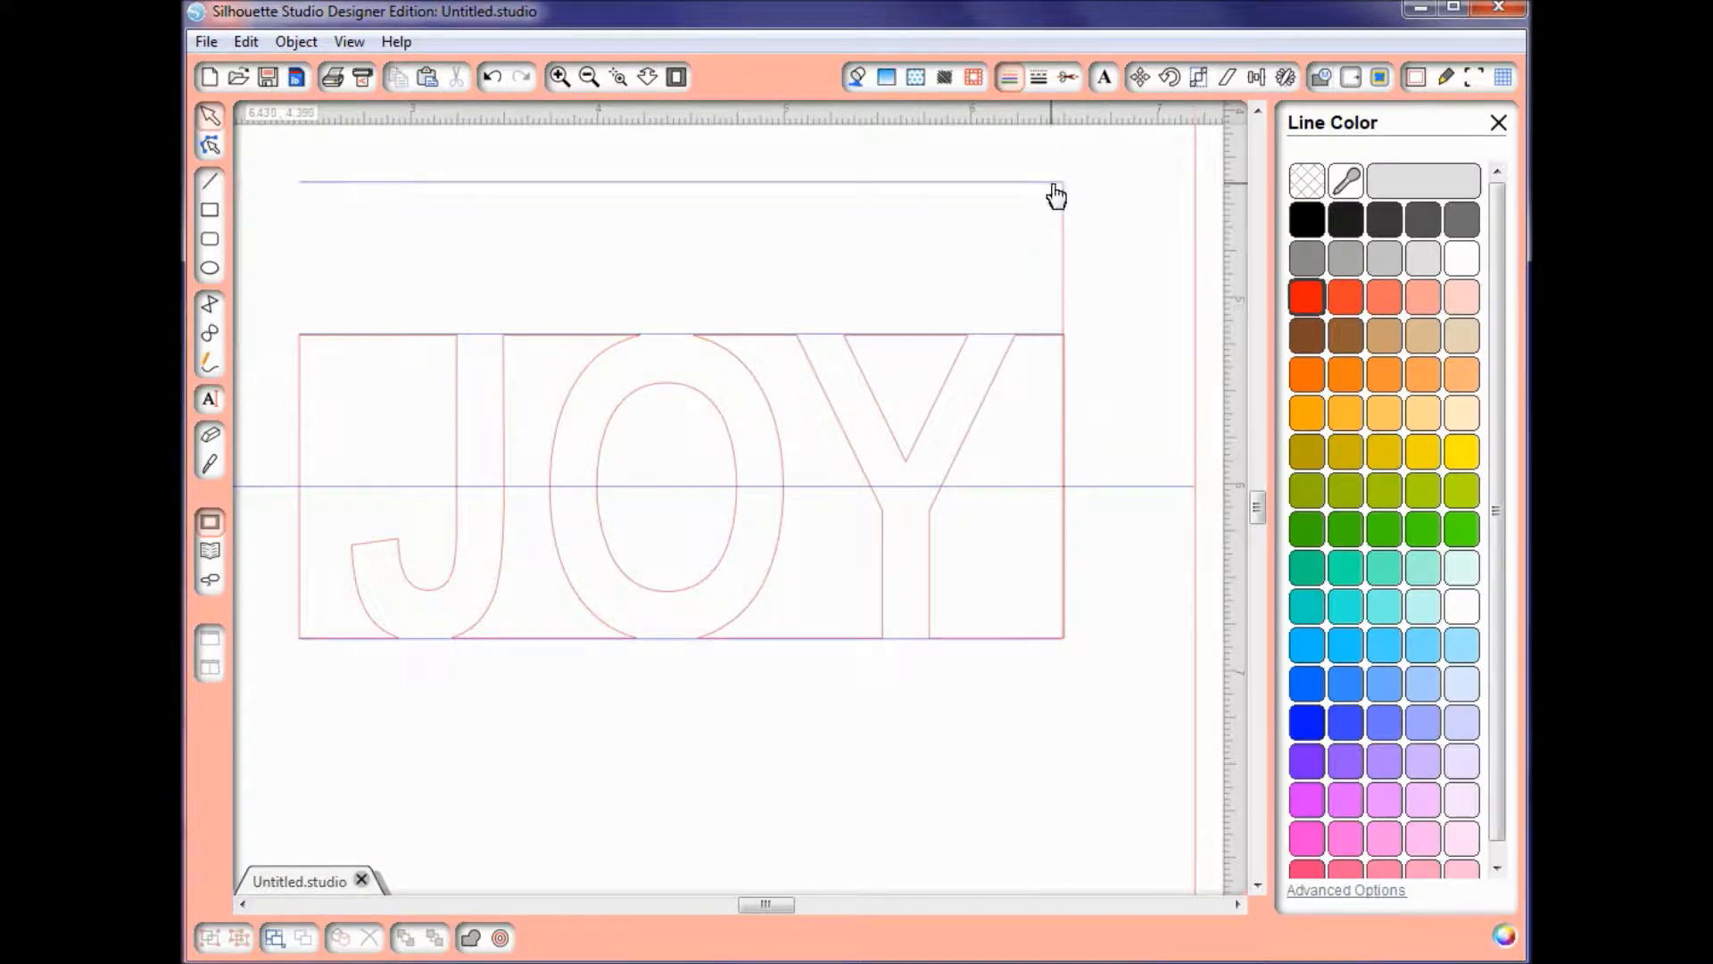
Step: Set the red vertical line's cut style to Cut and copy it to the JOY cutout's left edge
left_click(1065, 224)
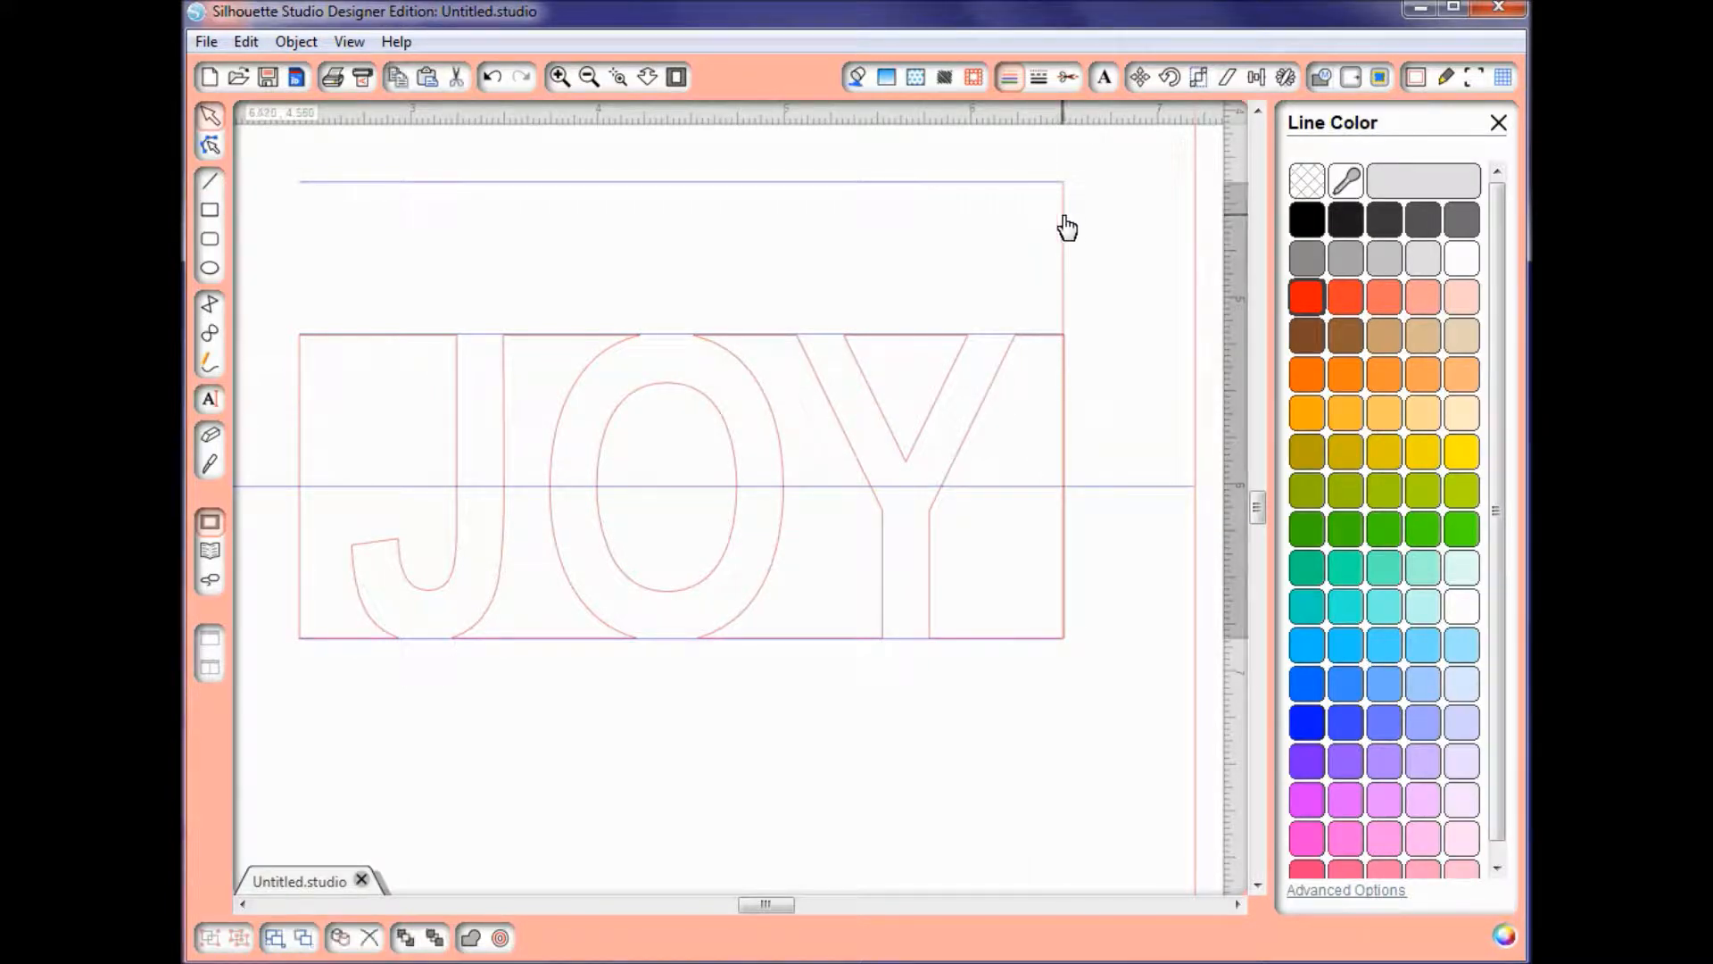
left_click(1066, 79)
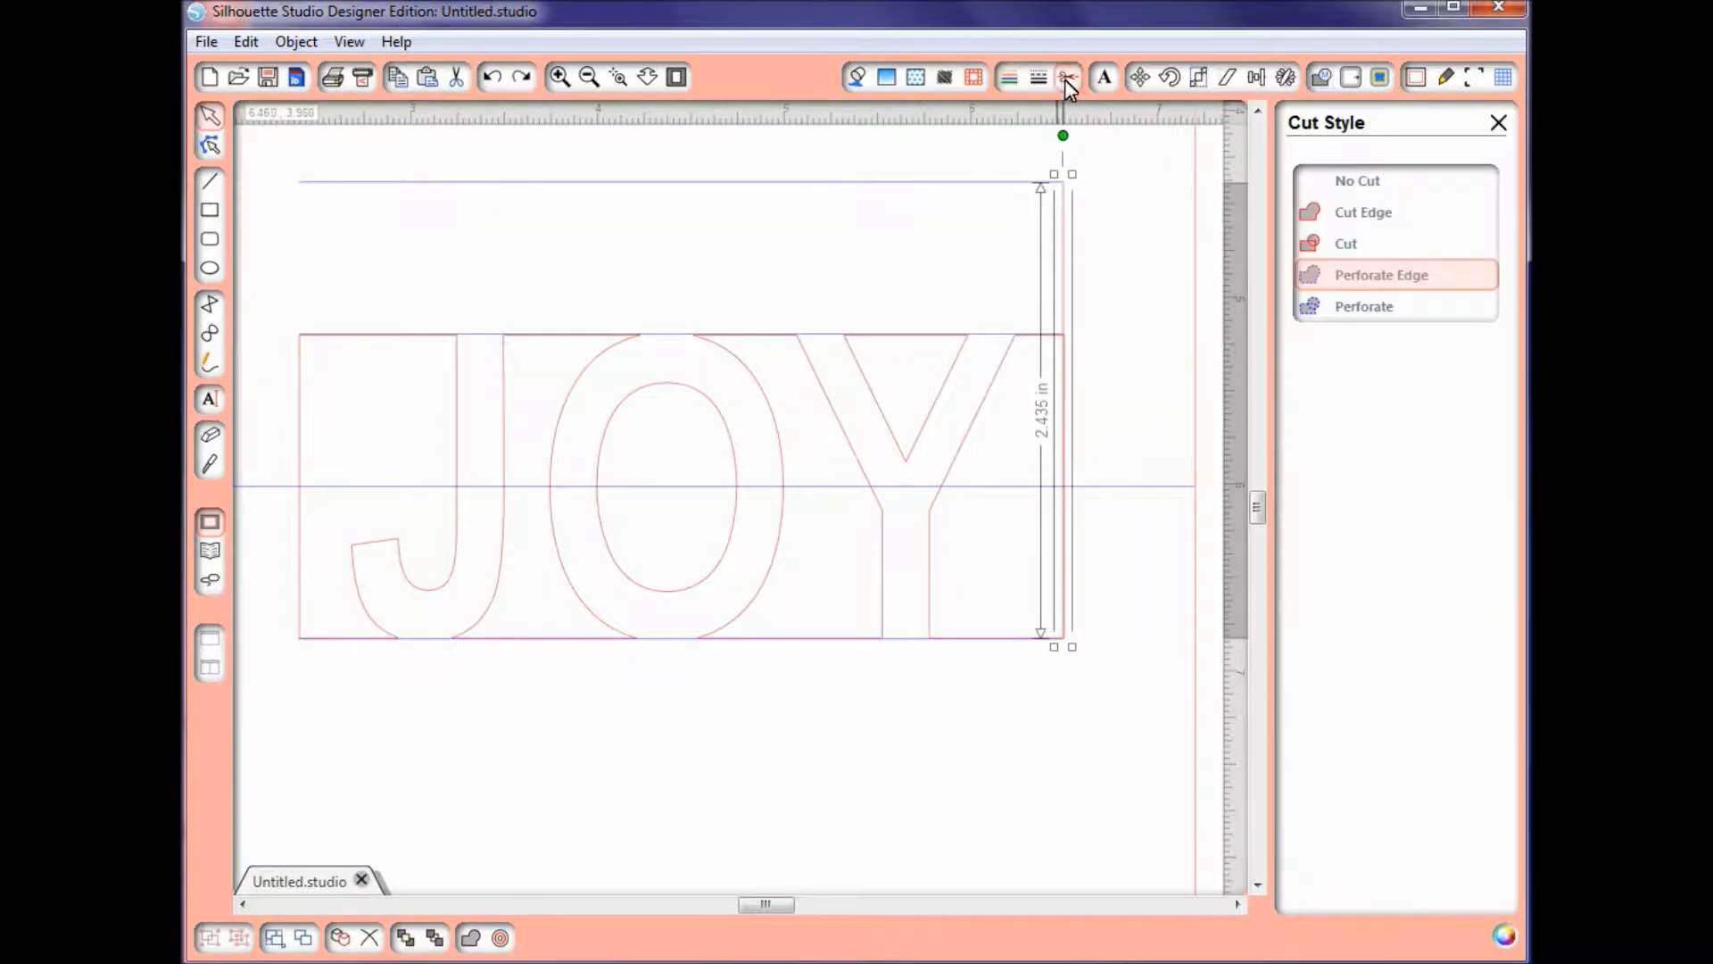
left_click(1351, 248)
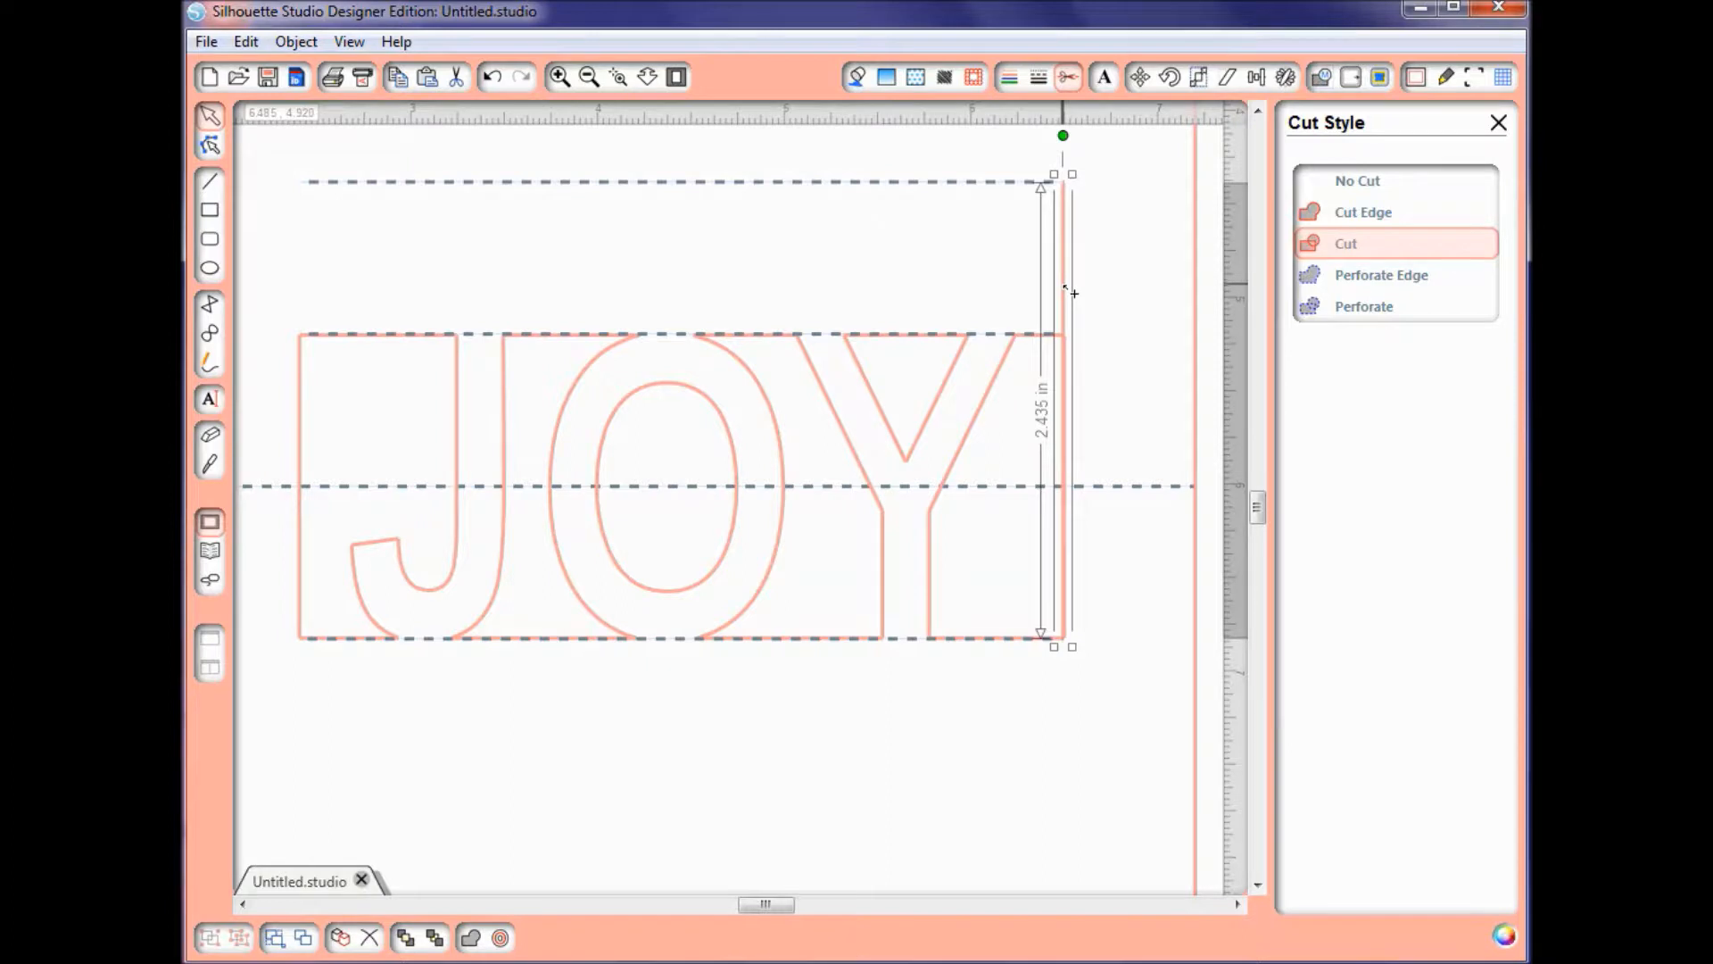
left_click_drag(1071, 294, 310, 293)
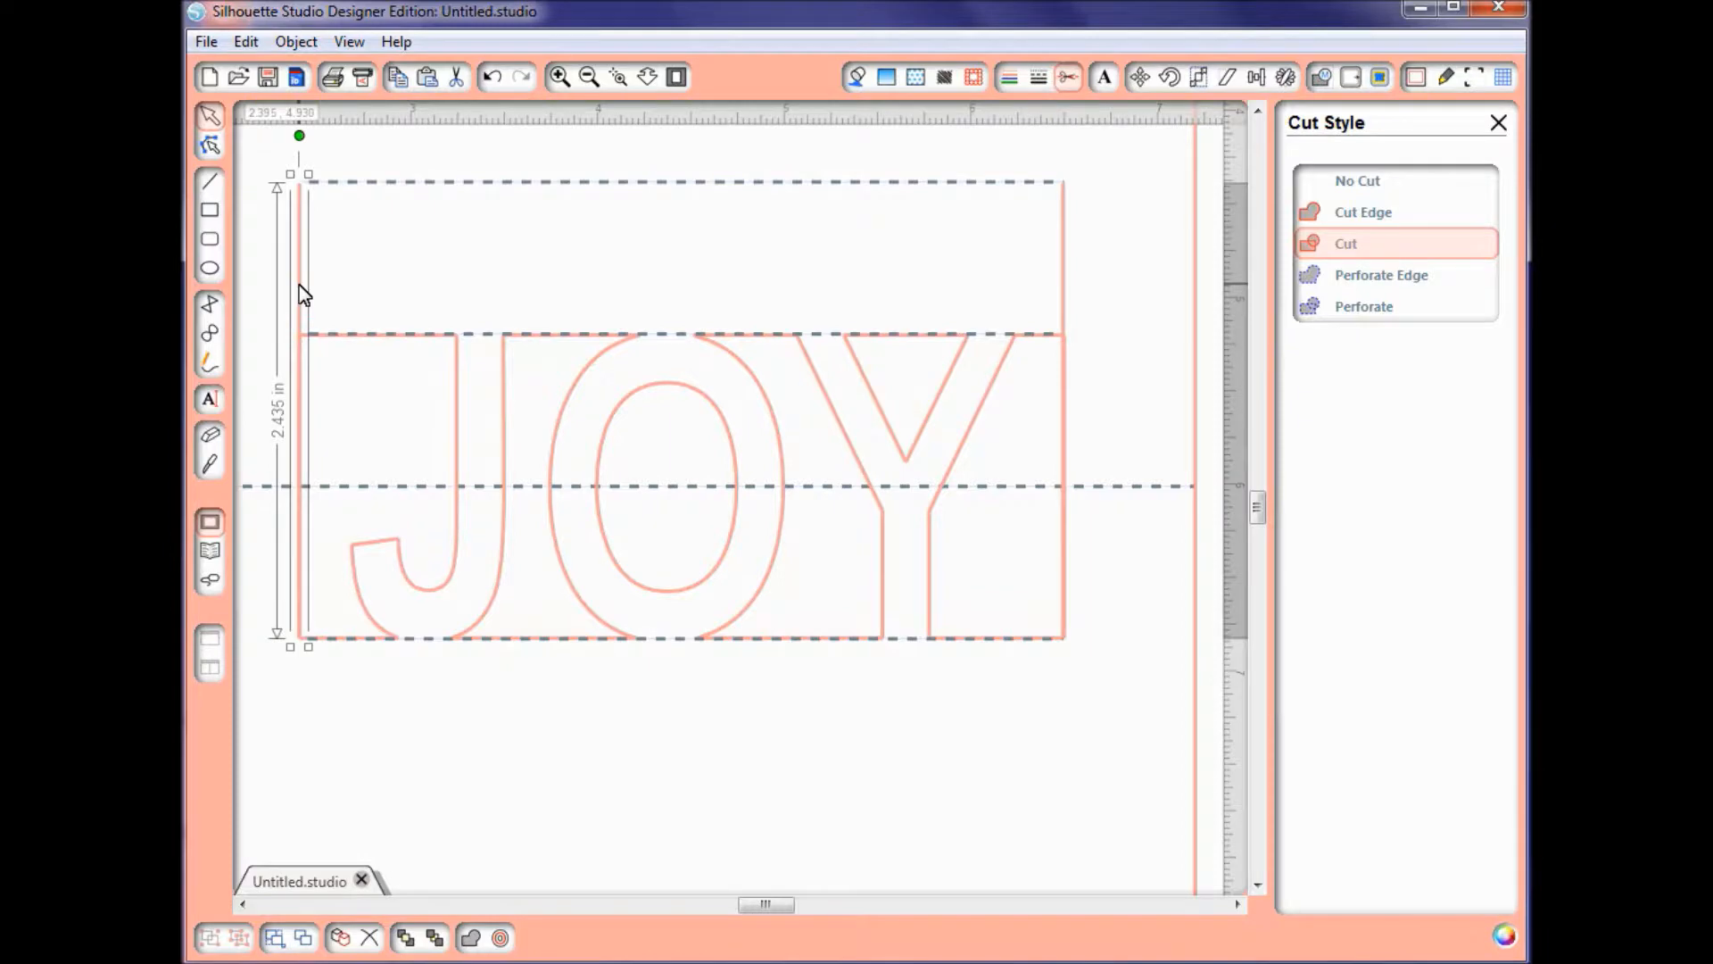
left_click(473, 281)
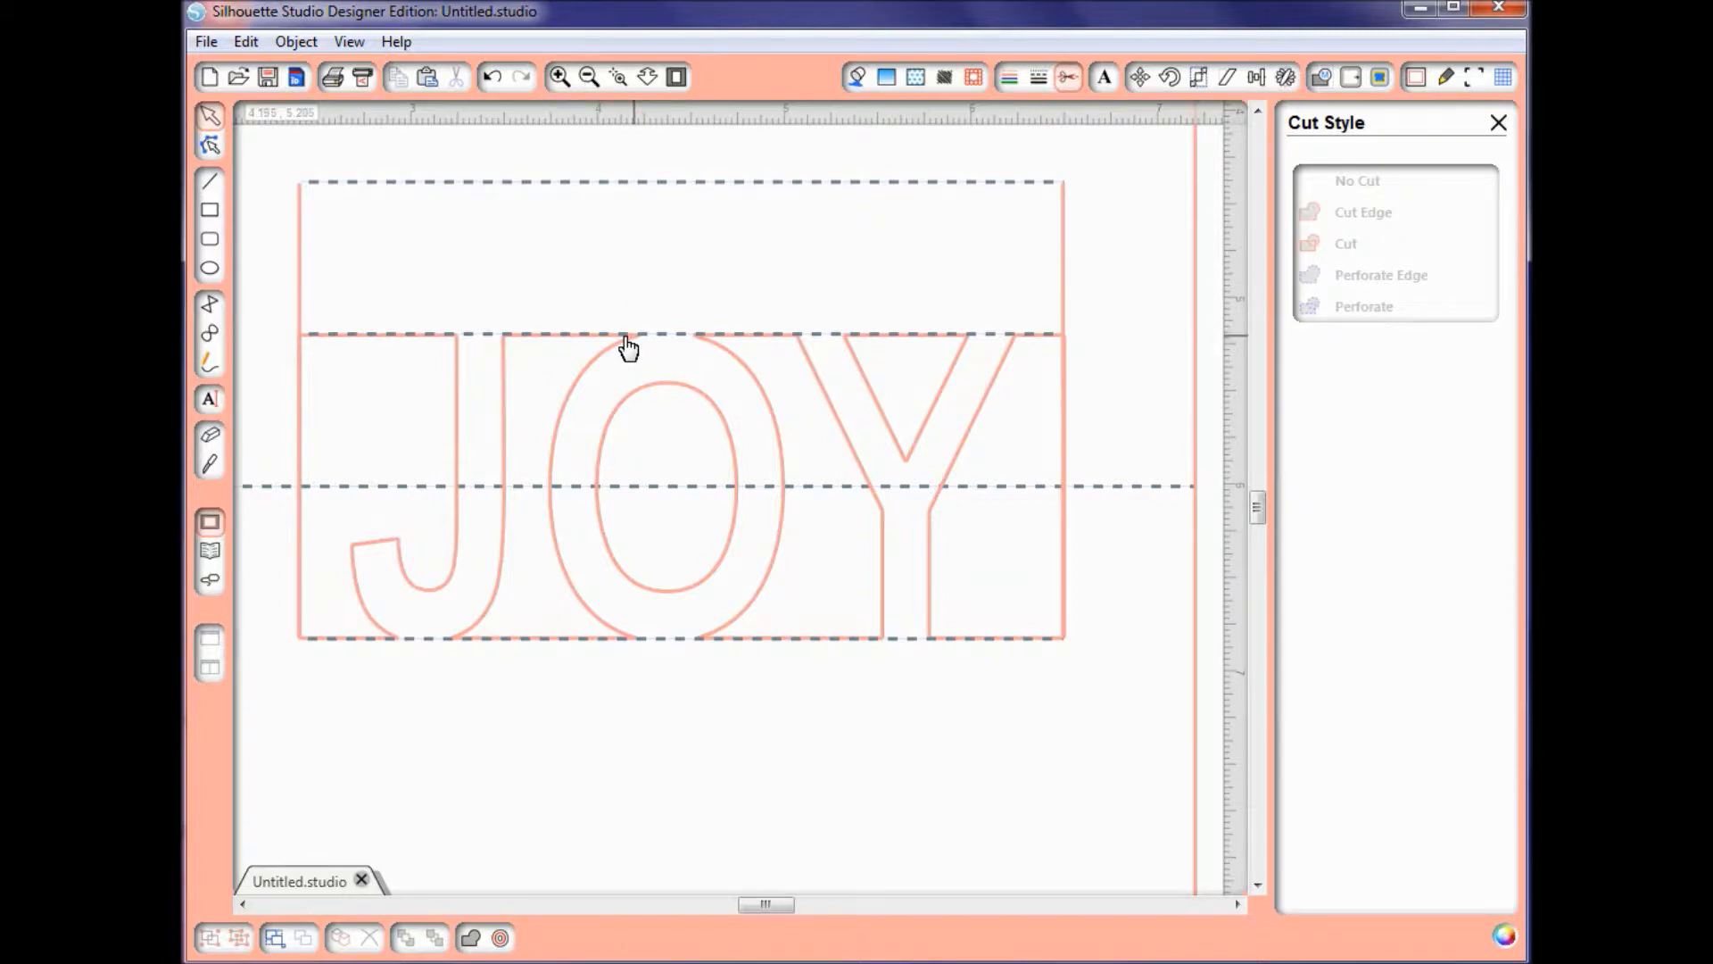
Step: Ungroup the card outline and its fold line
left_click(588, 79)
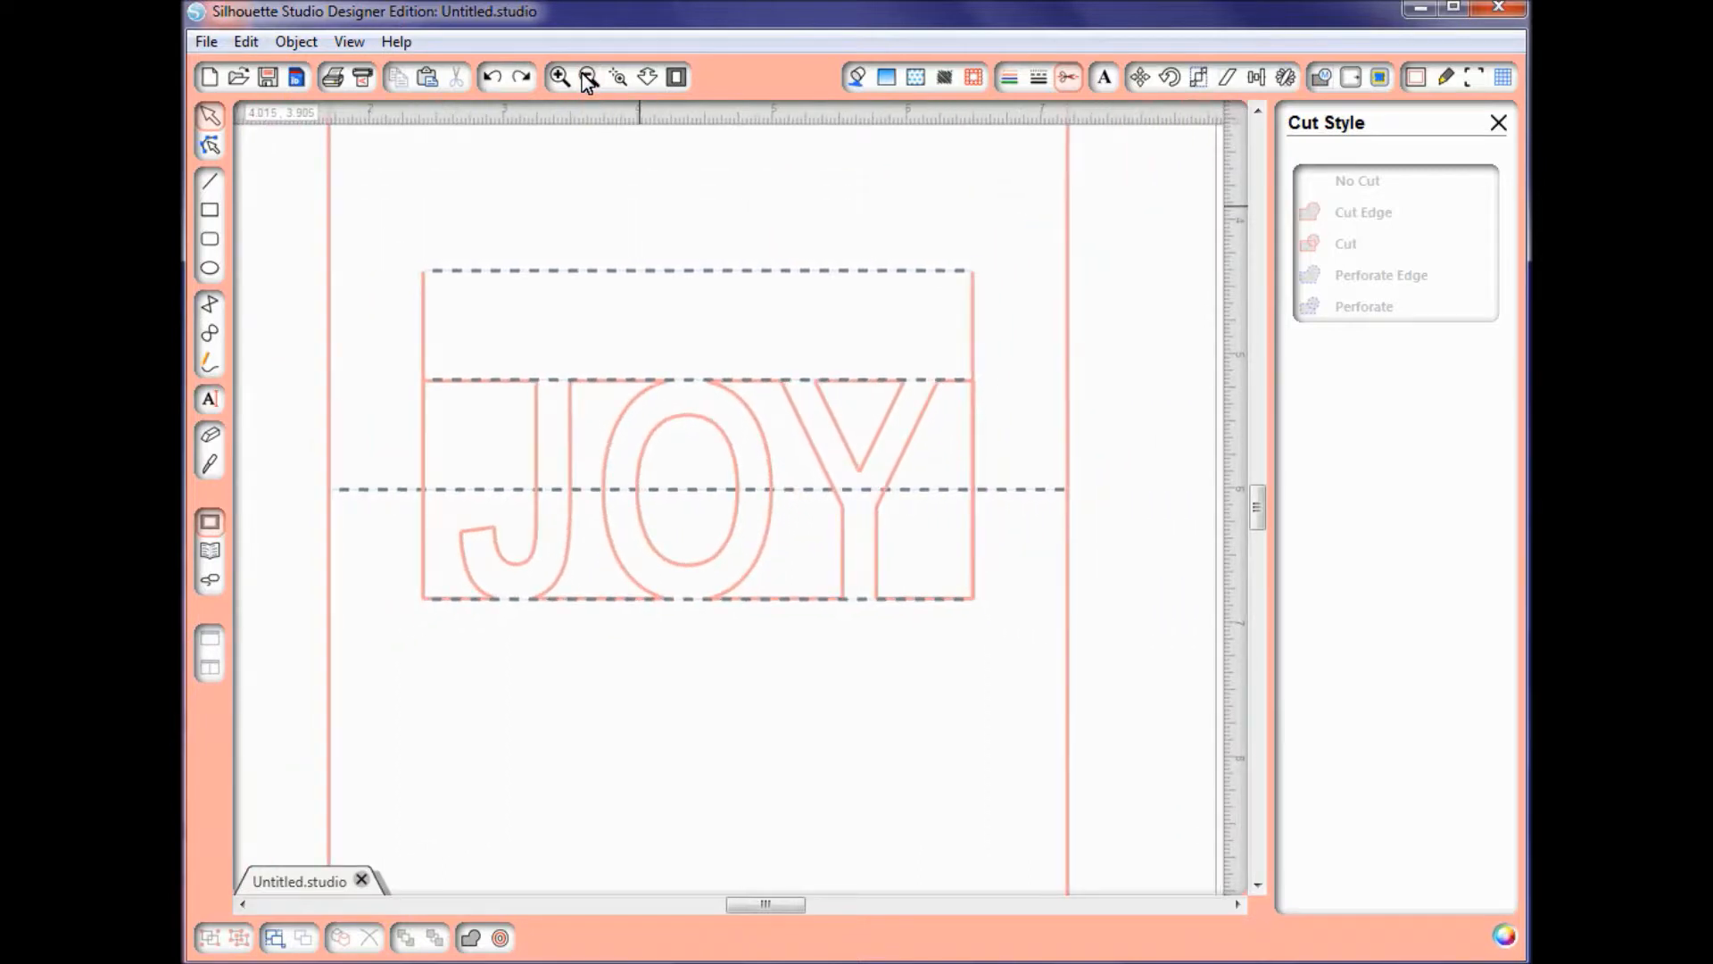
left_click(588, 79)
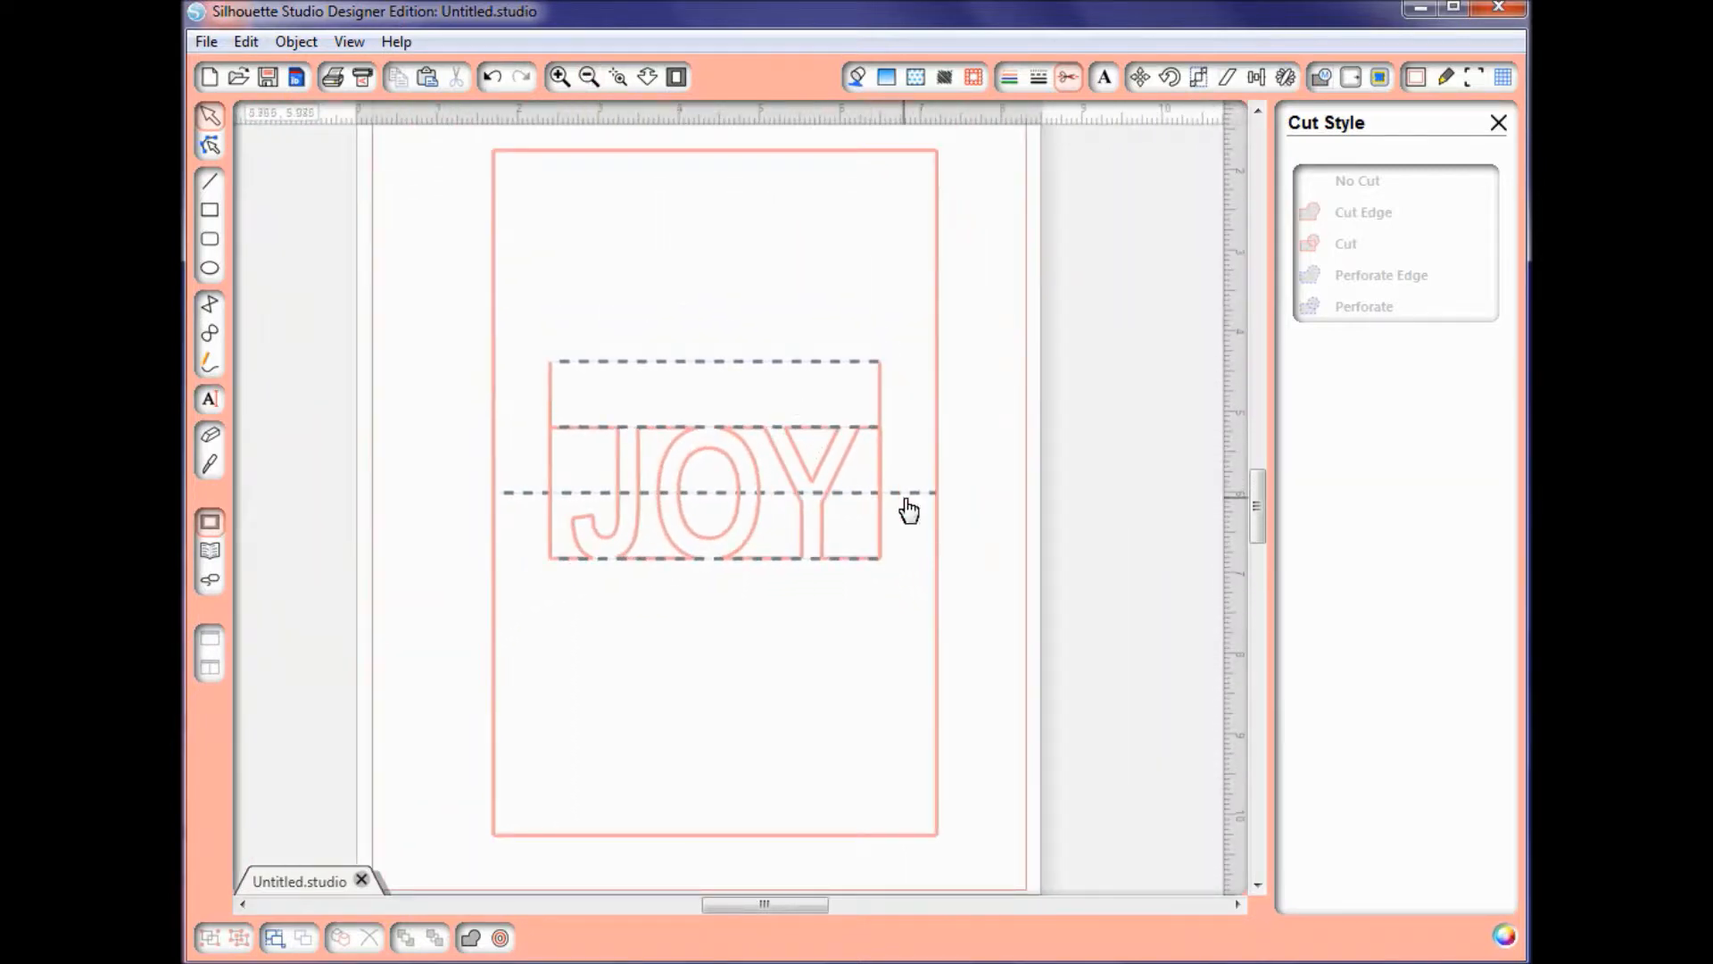
left_click(906, 504)
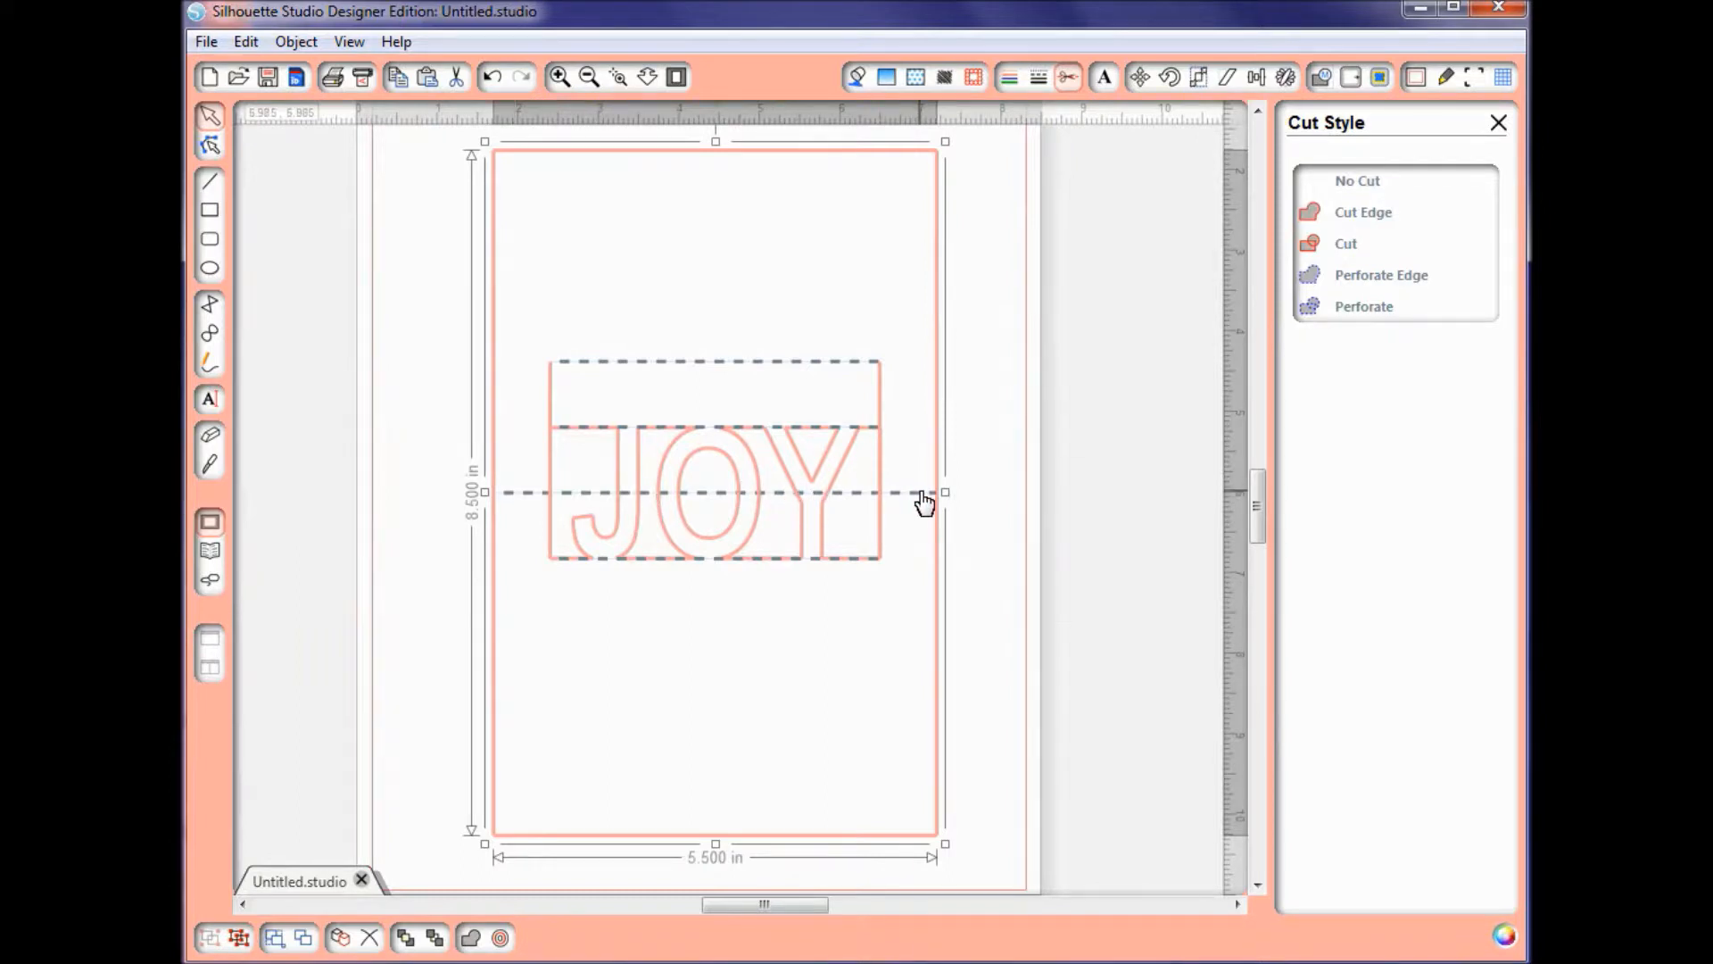
right_click(922, 494)
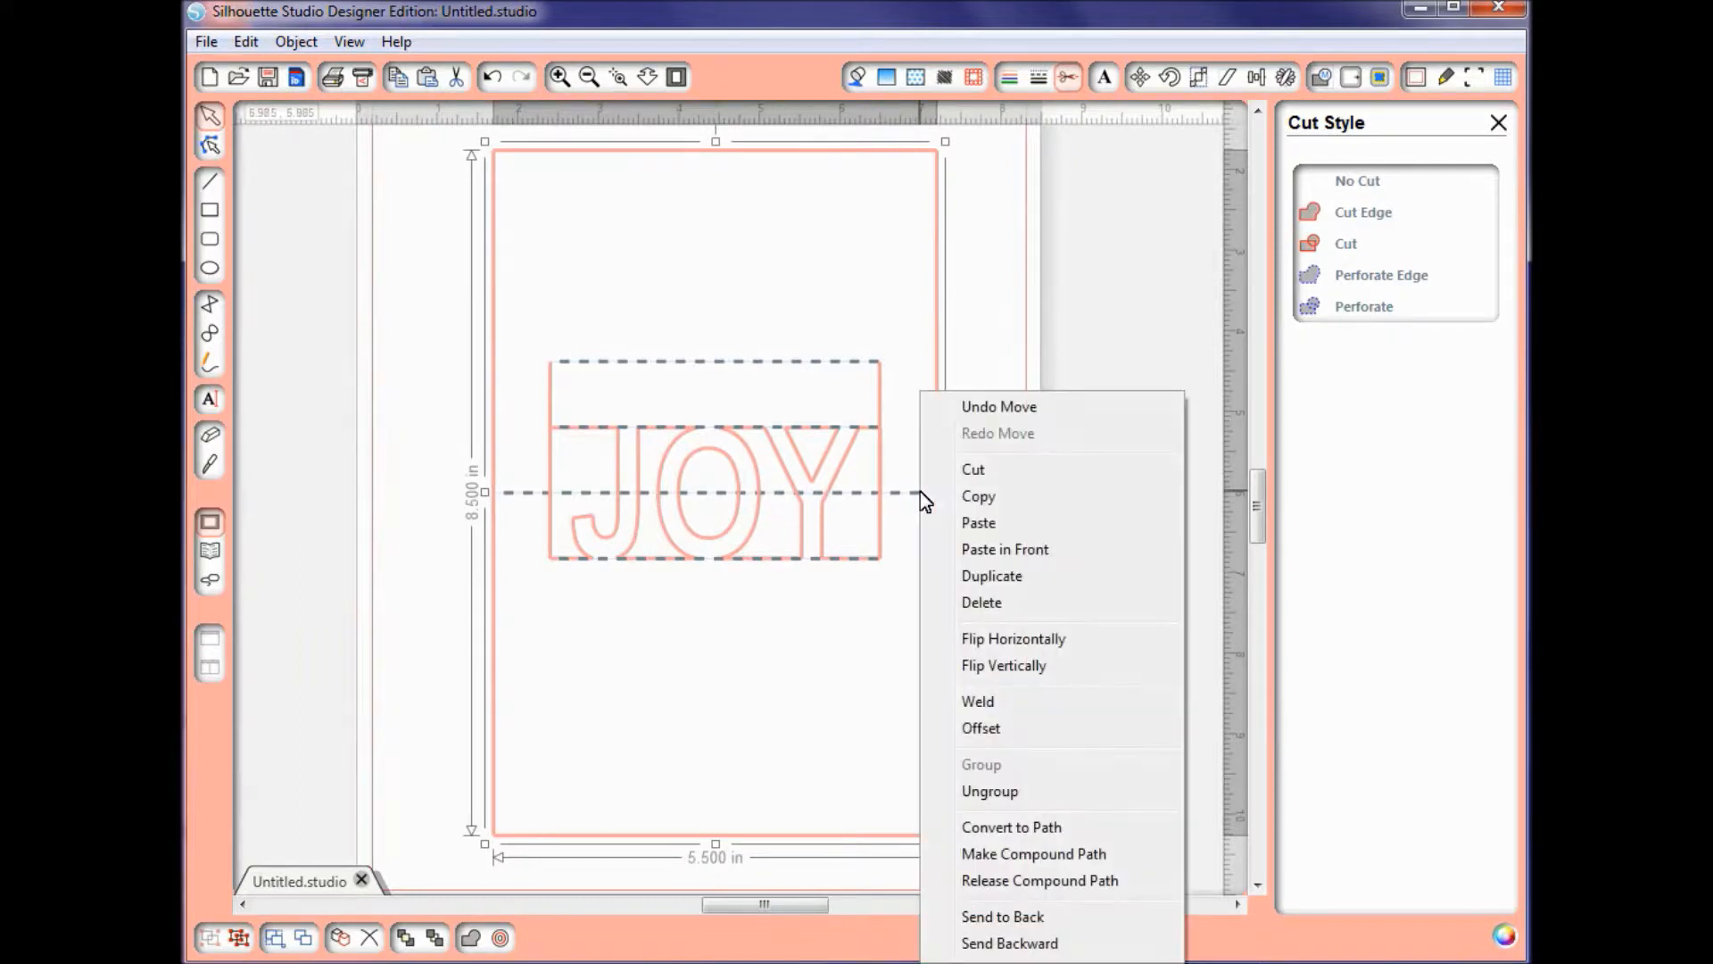
left_click(988, 792)
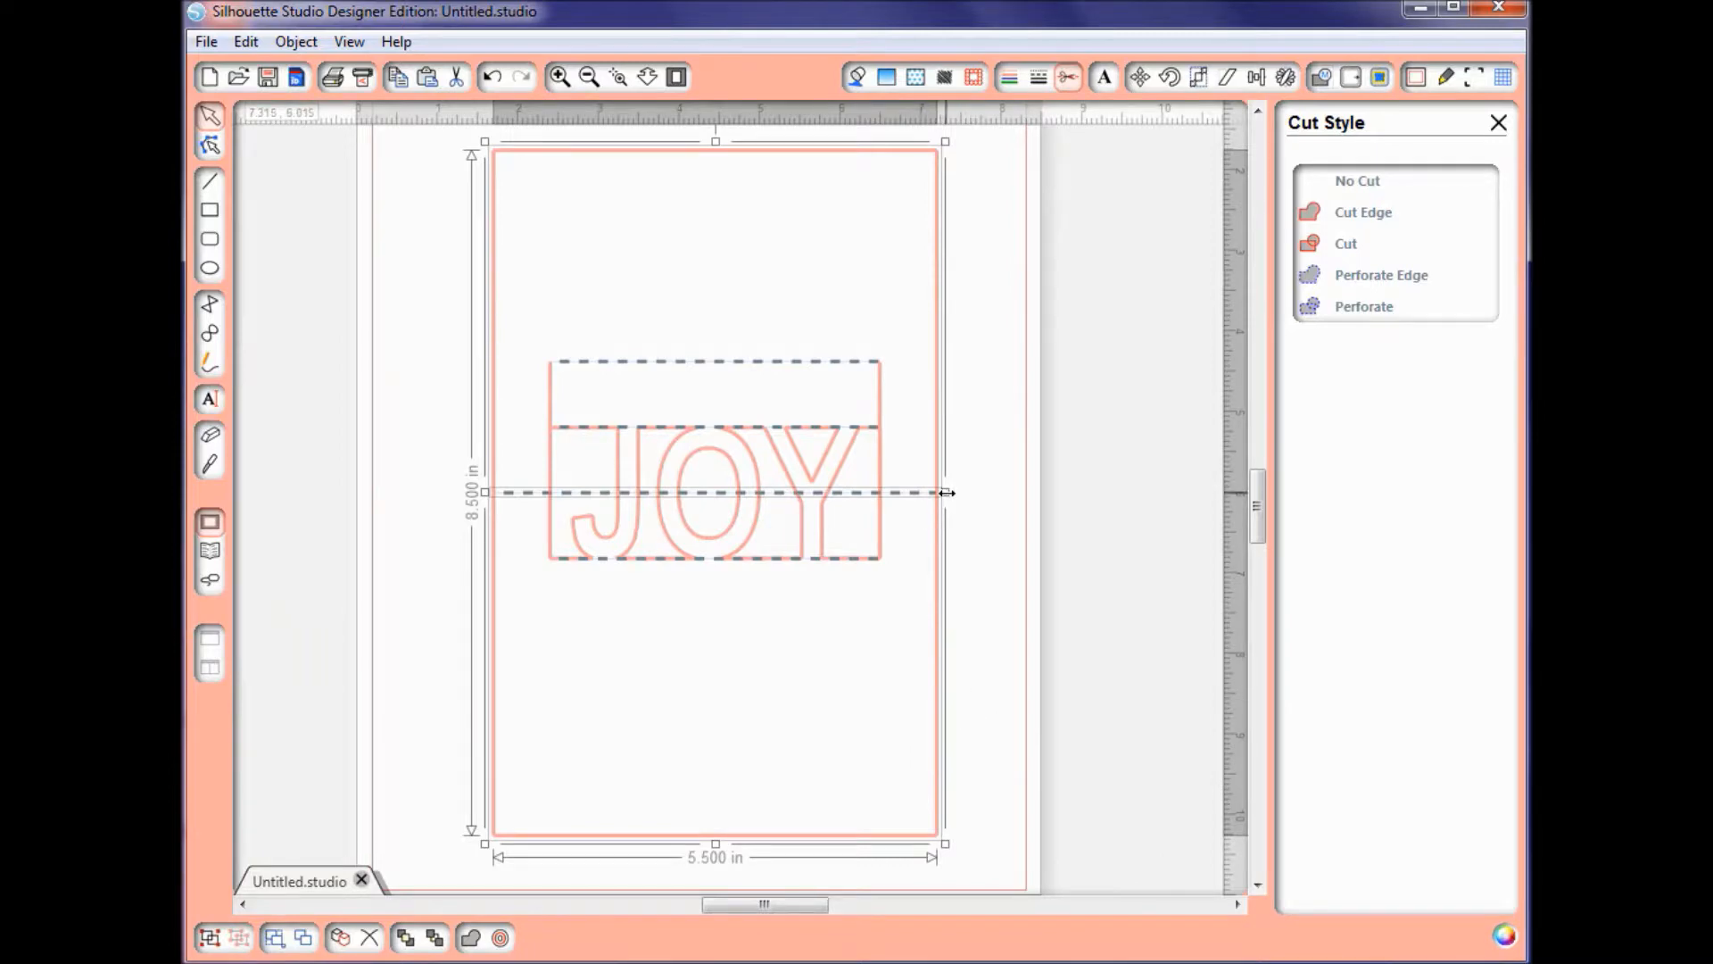
left_click(982, 490)
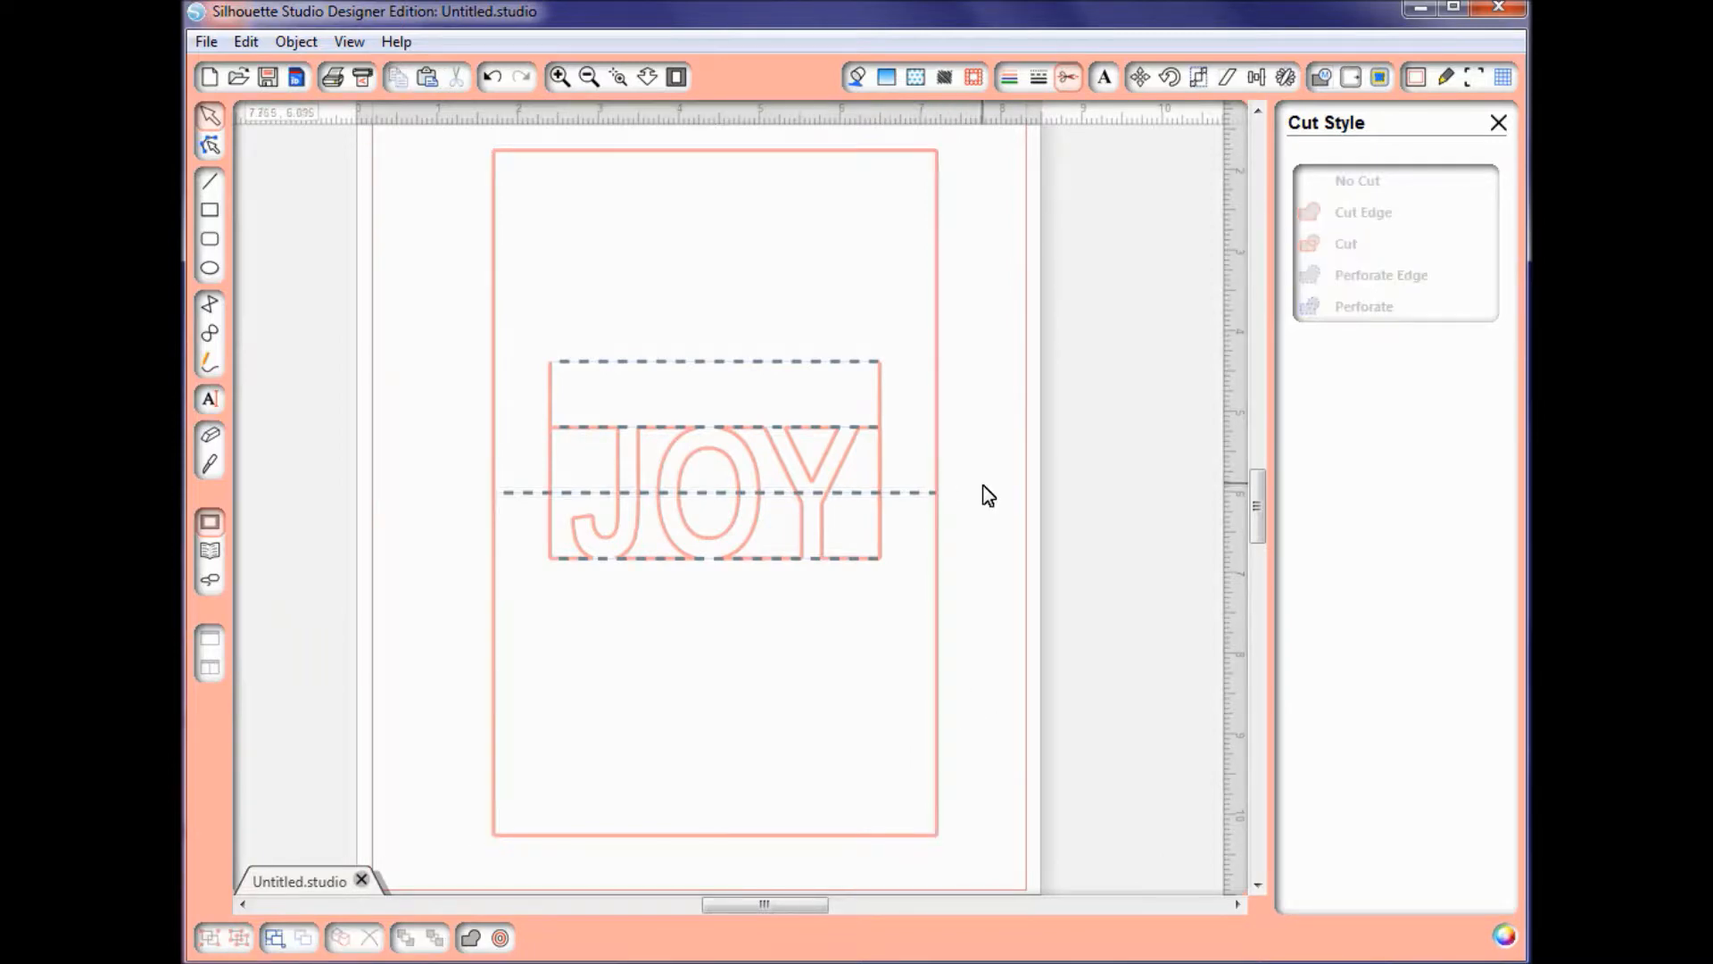
Step: Shorten the fold line to about 0.675 in between the card's left edge and the cutout, and copy it to the gap on the right side
left_click(932, 504)
left_click_drag(948, 505, 560, 546)
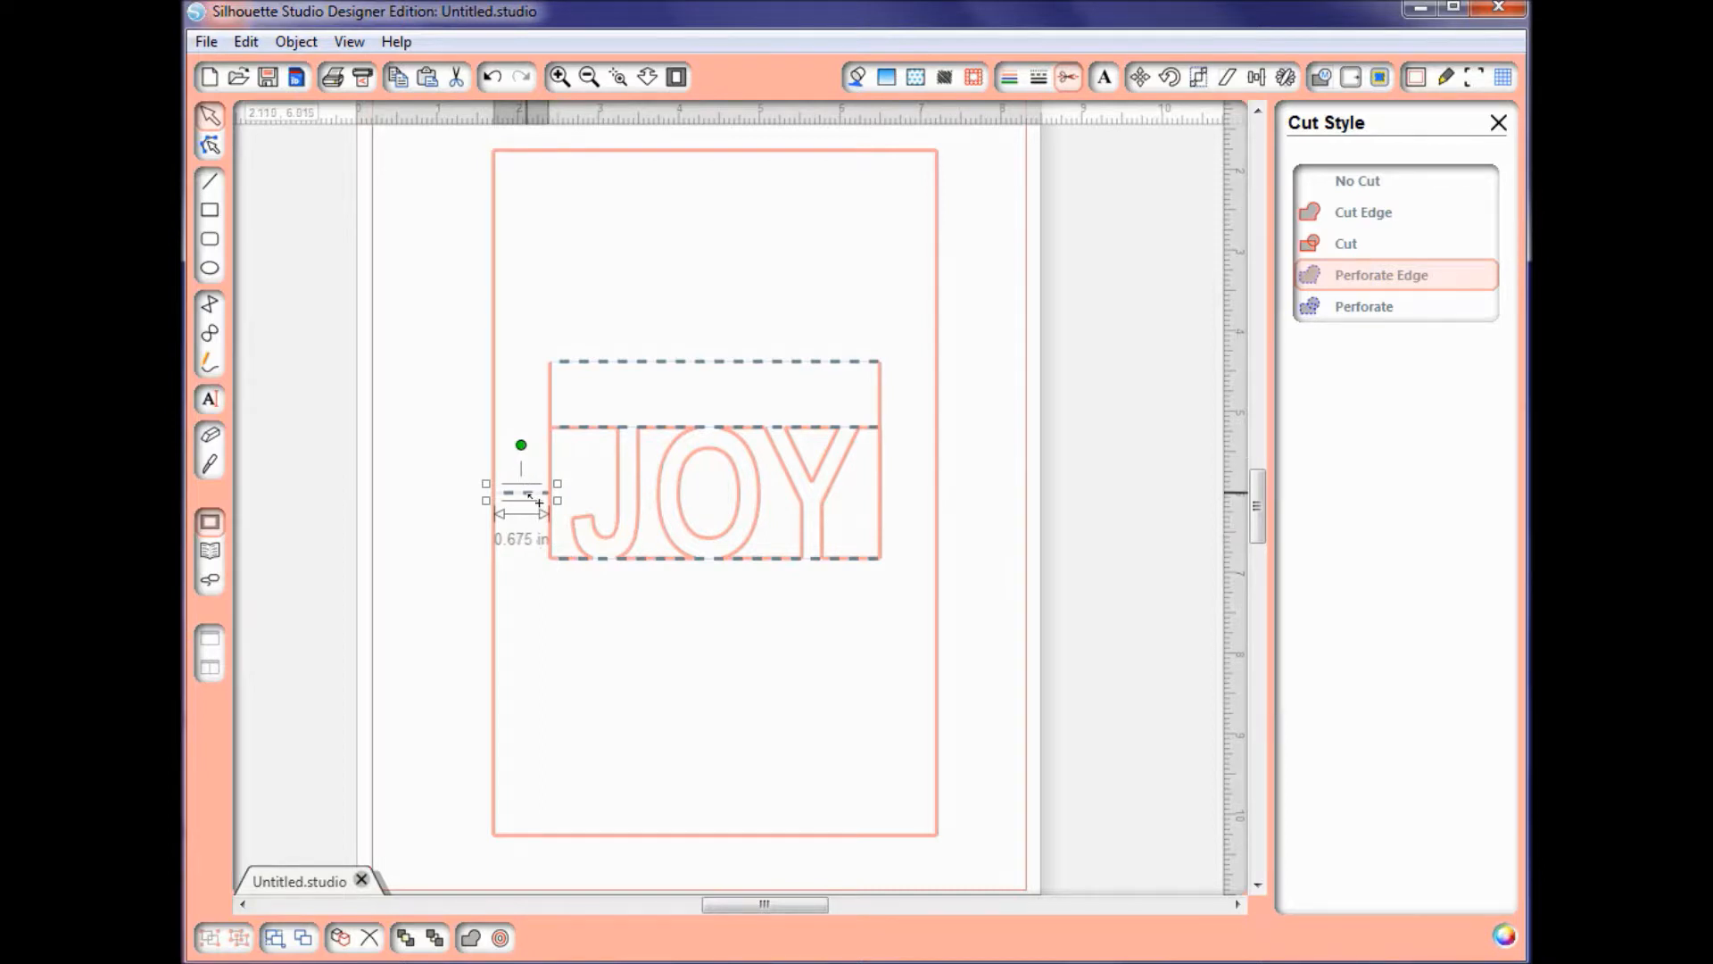
left_click_drag(540, 502, 922, 501)
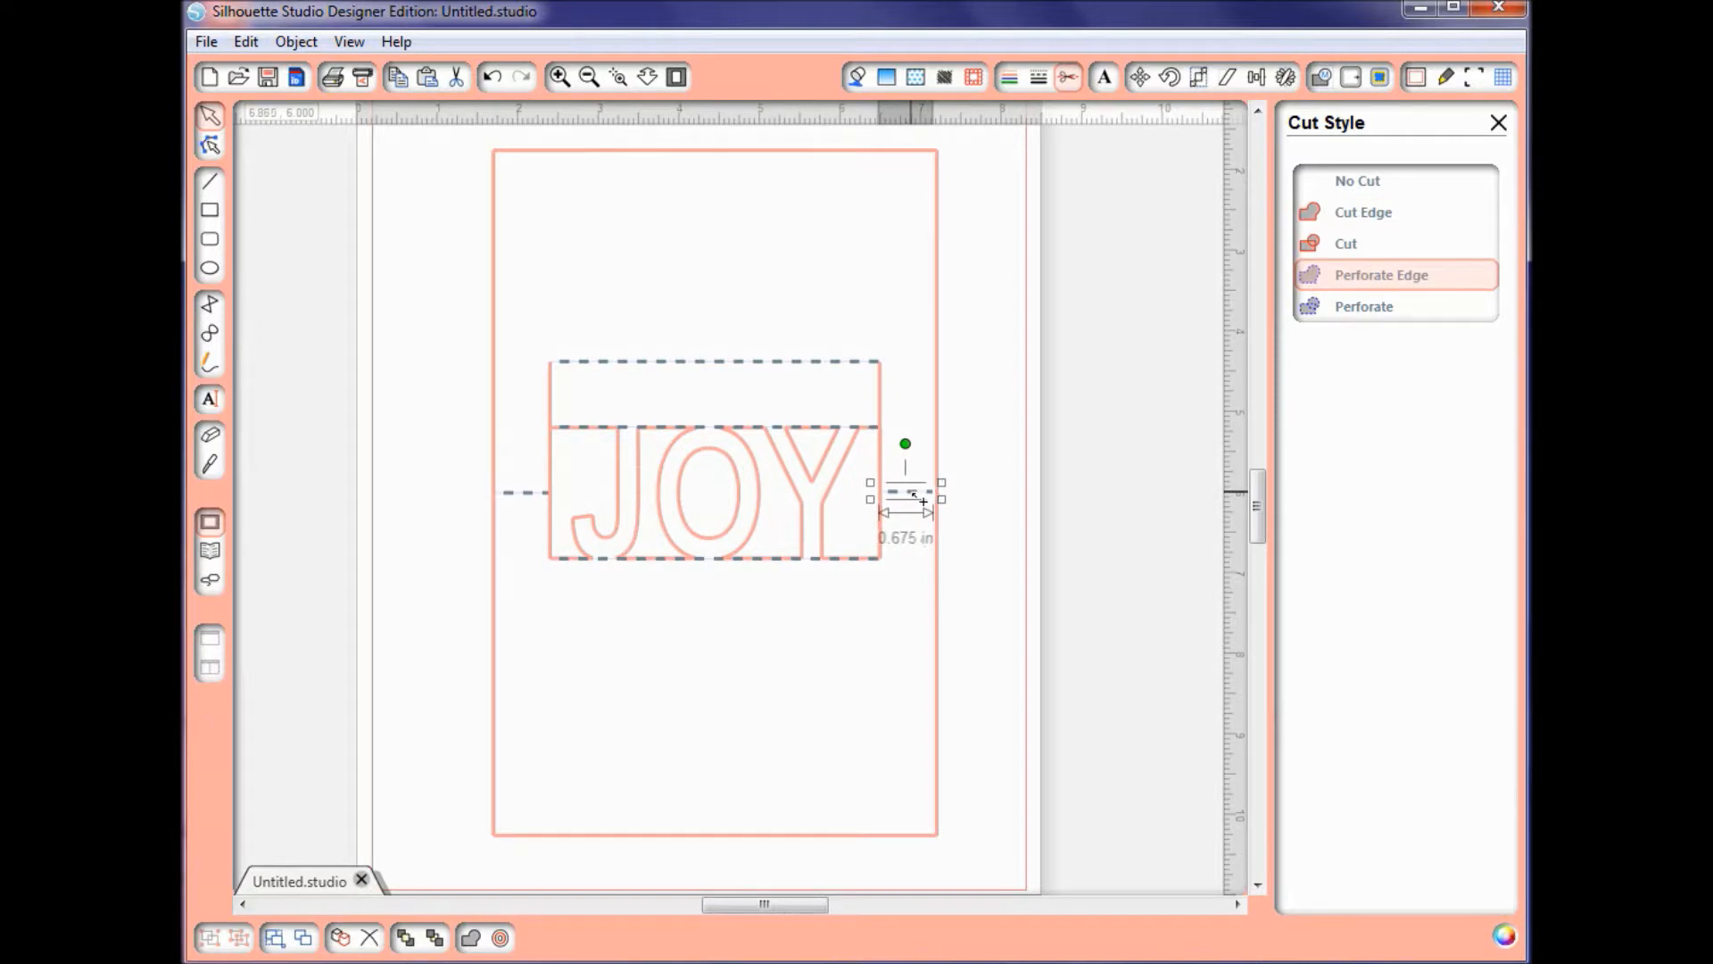
Step: Align the two short fold line segments on either side of the JOY cutout with each other
left_click(531, 493, "shift")
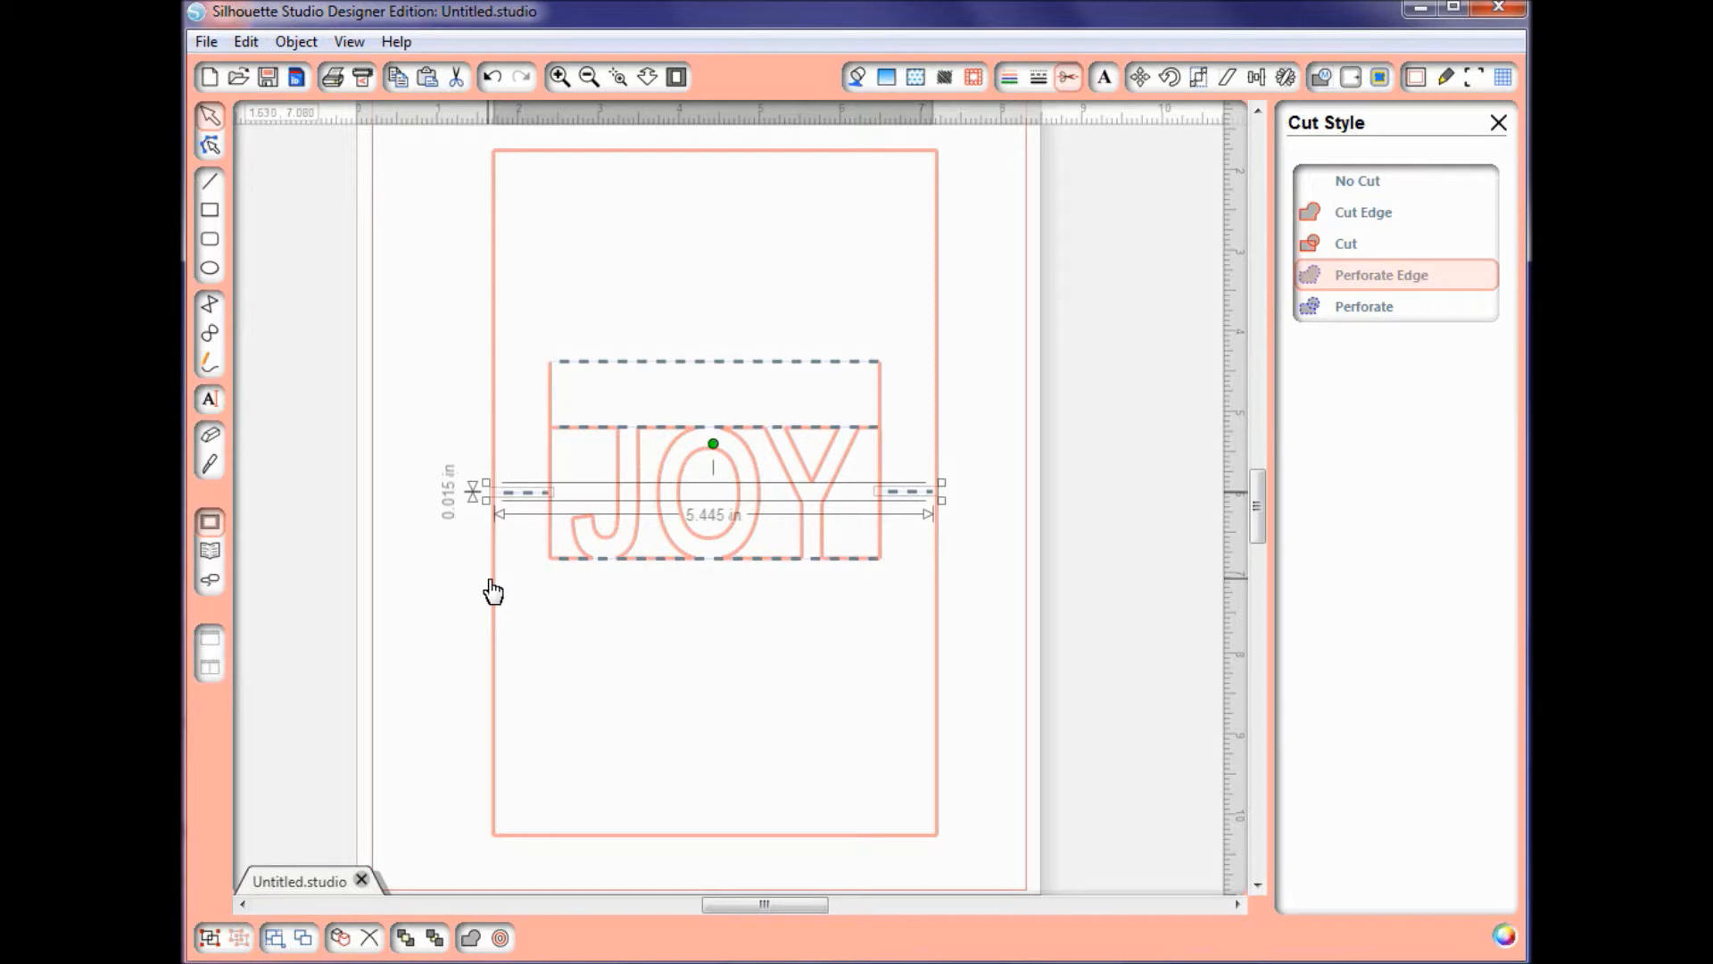
left_click(1259, 77)
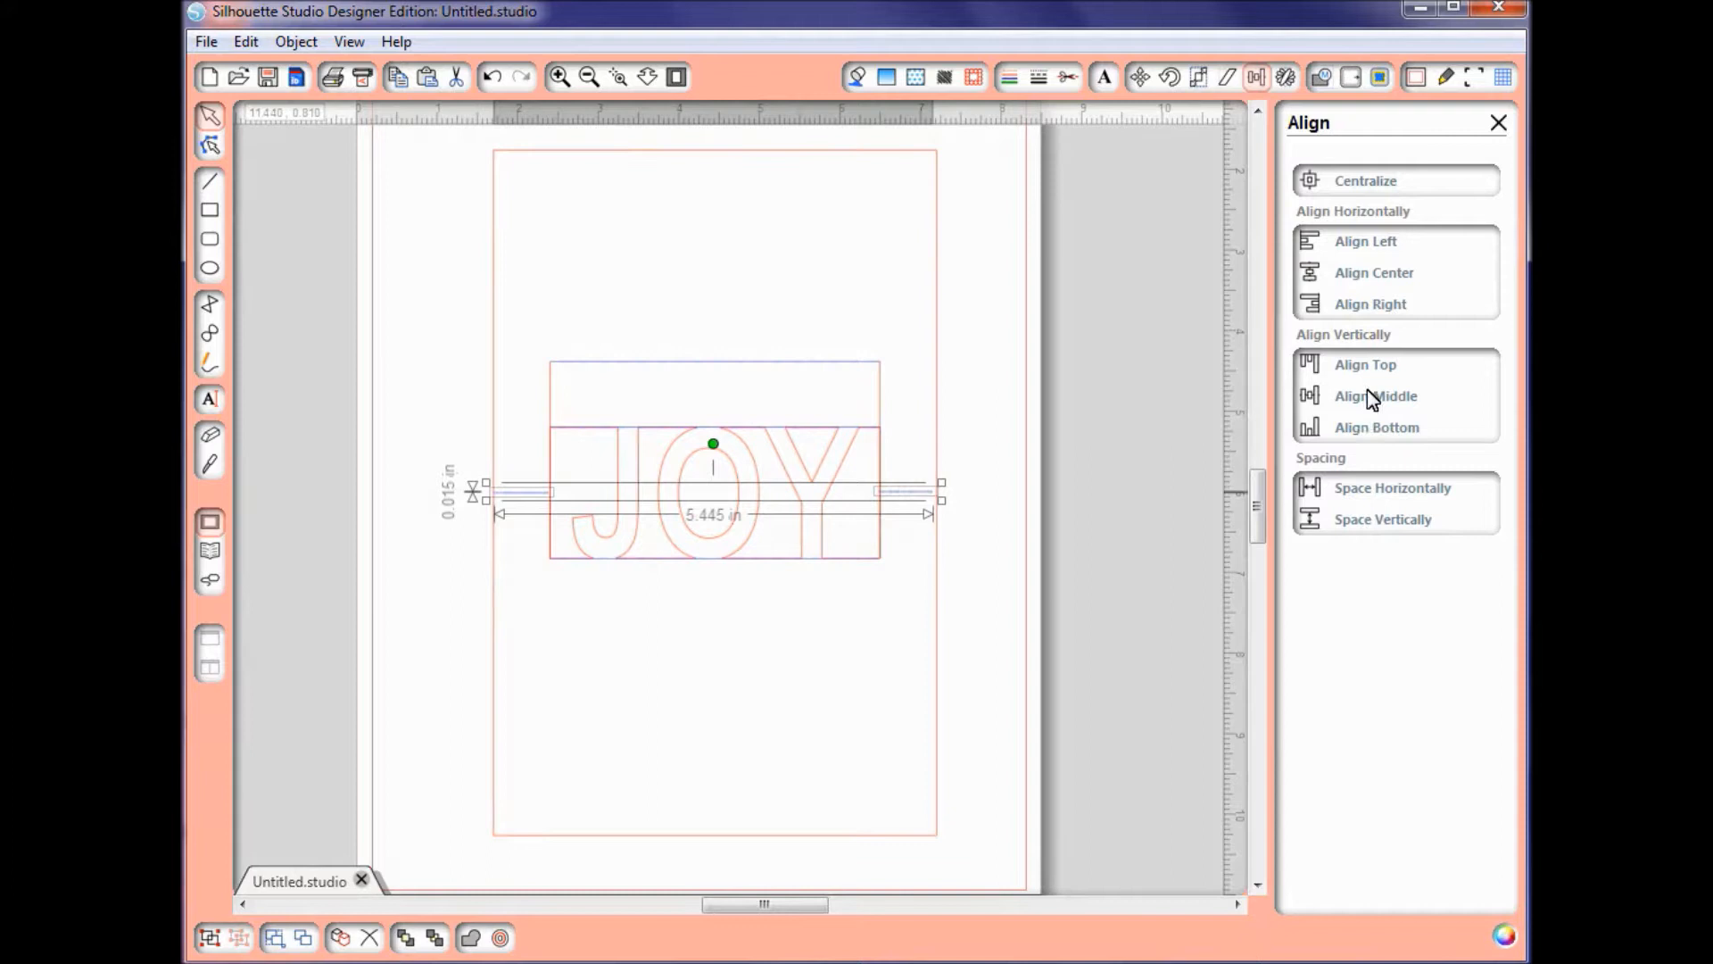
left_click(1394, 499)
left_click(937, 652)
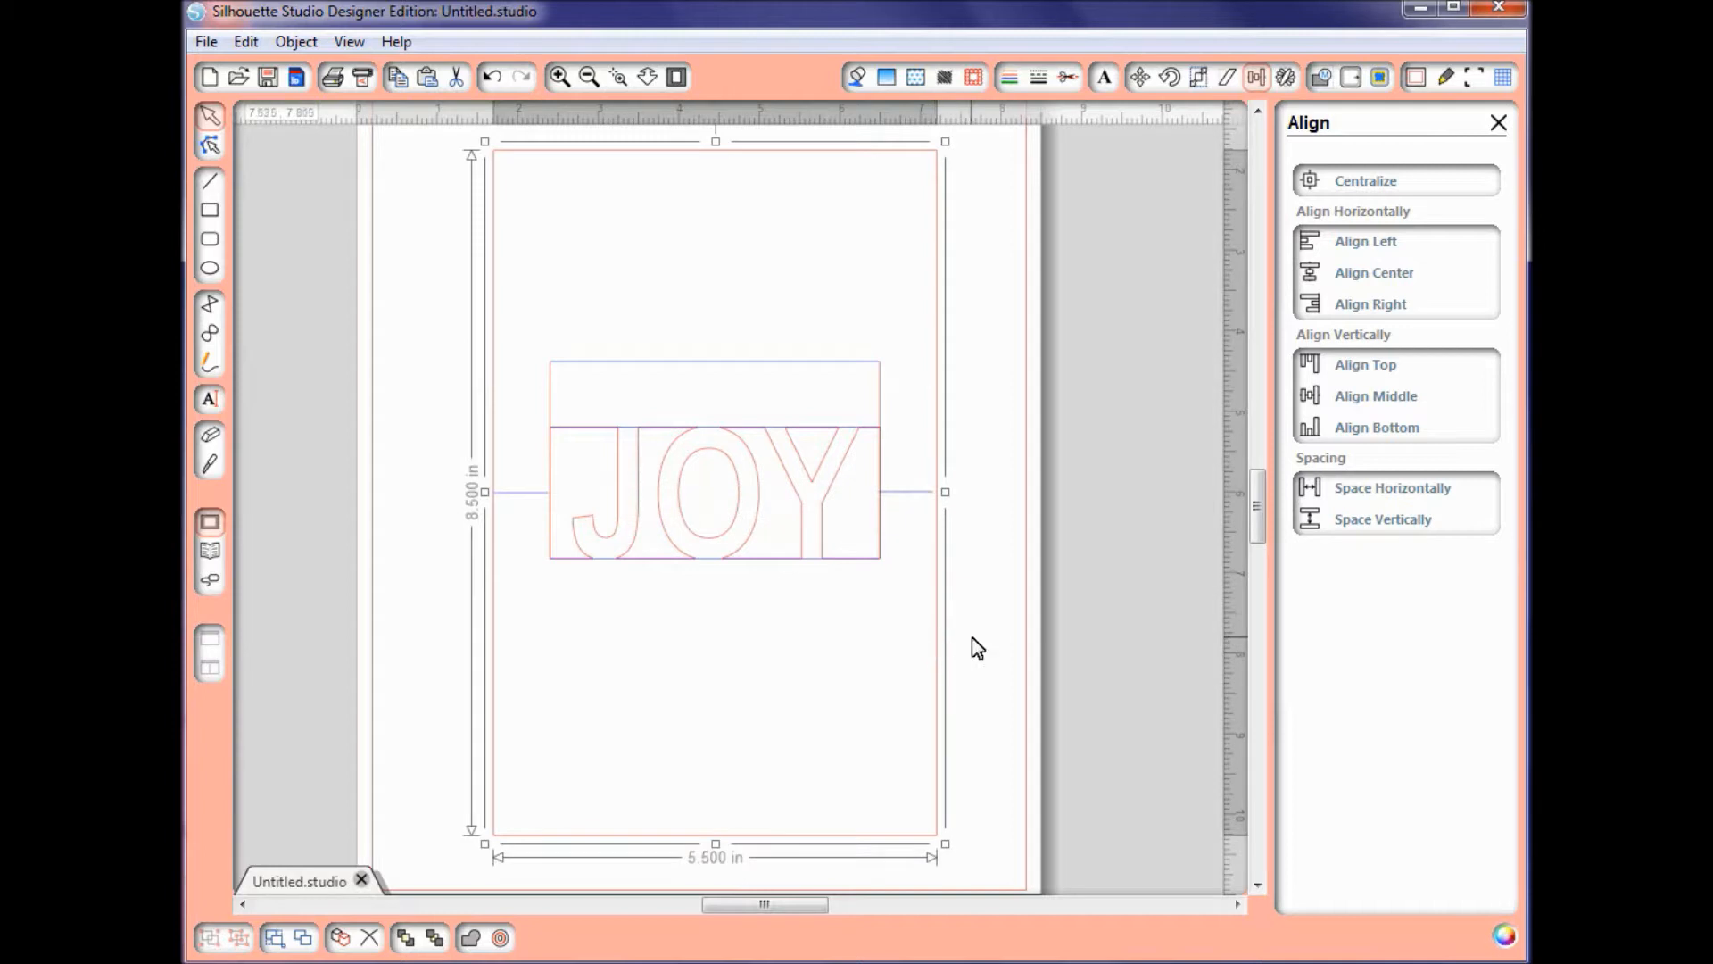
left_click(973, 638)
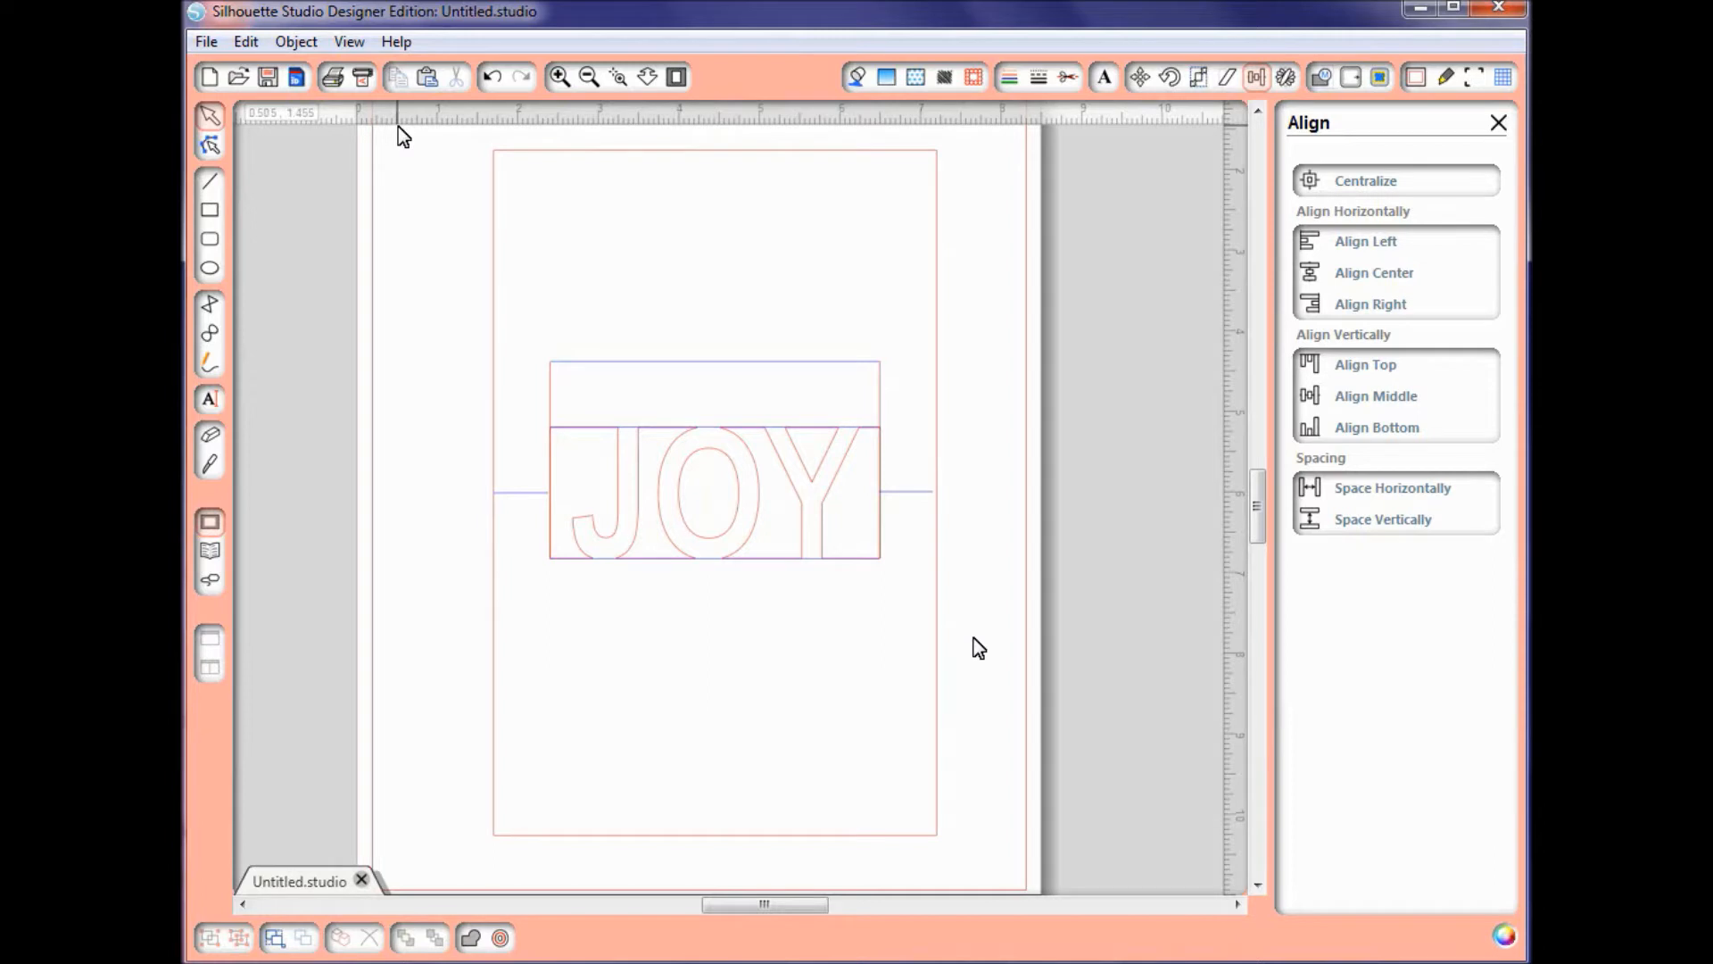
Step: Delete the stray invisible vertical line running from the card's upper area down to the letter J
key("ctrl+a")
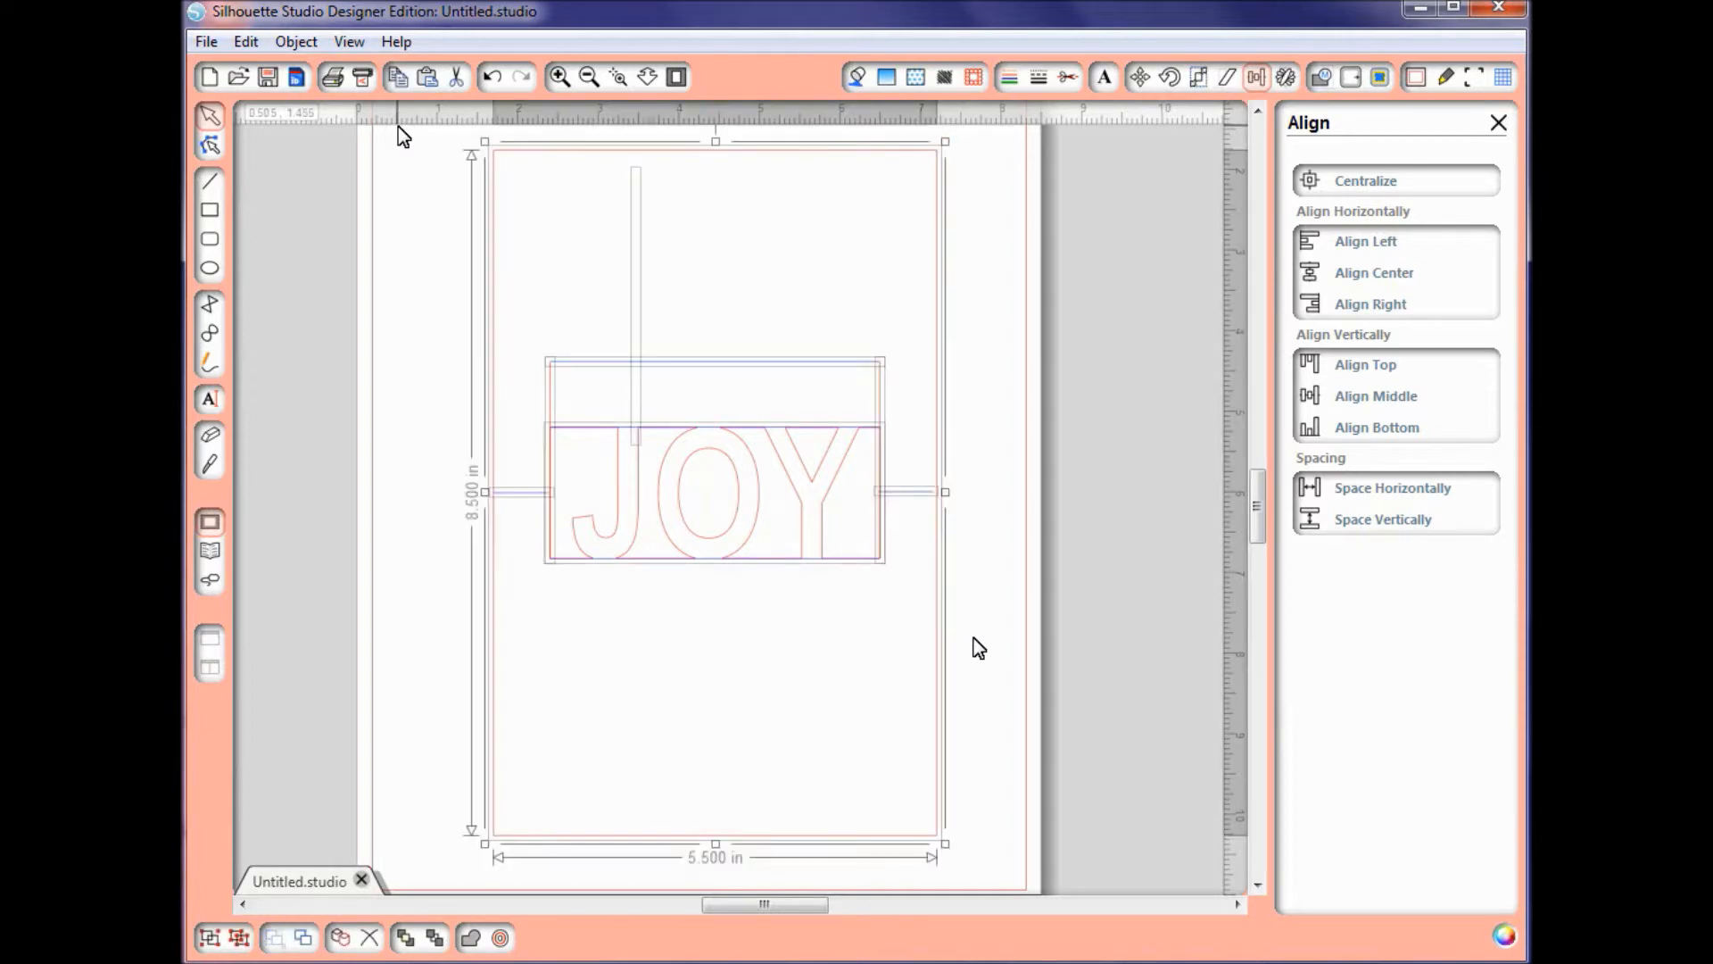
left_click(966, 650)
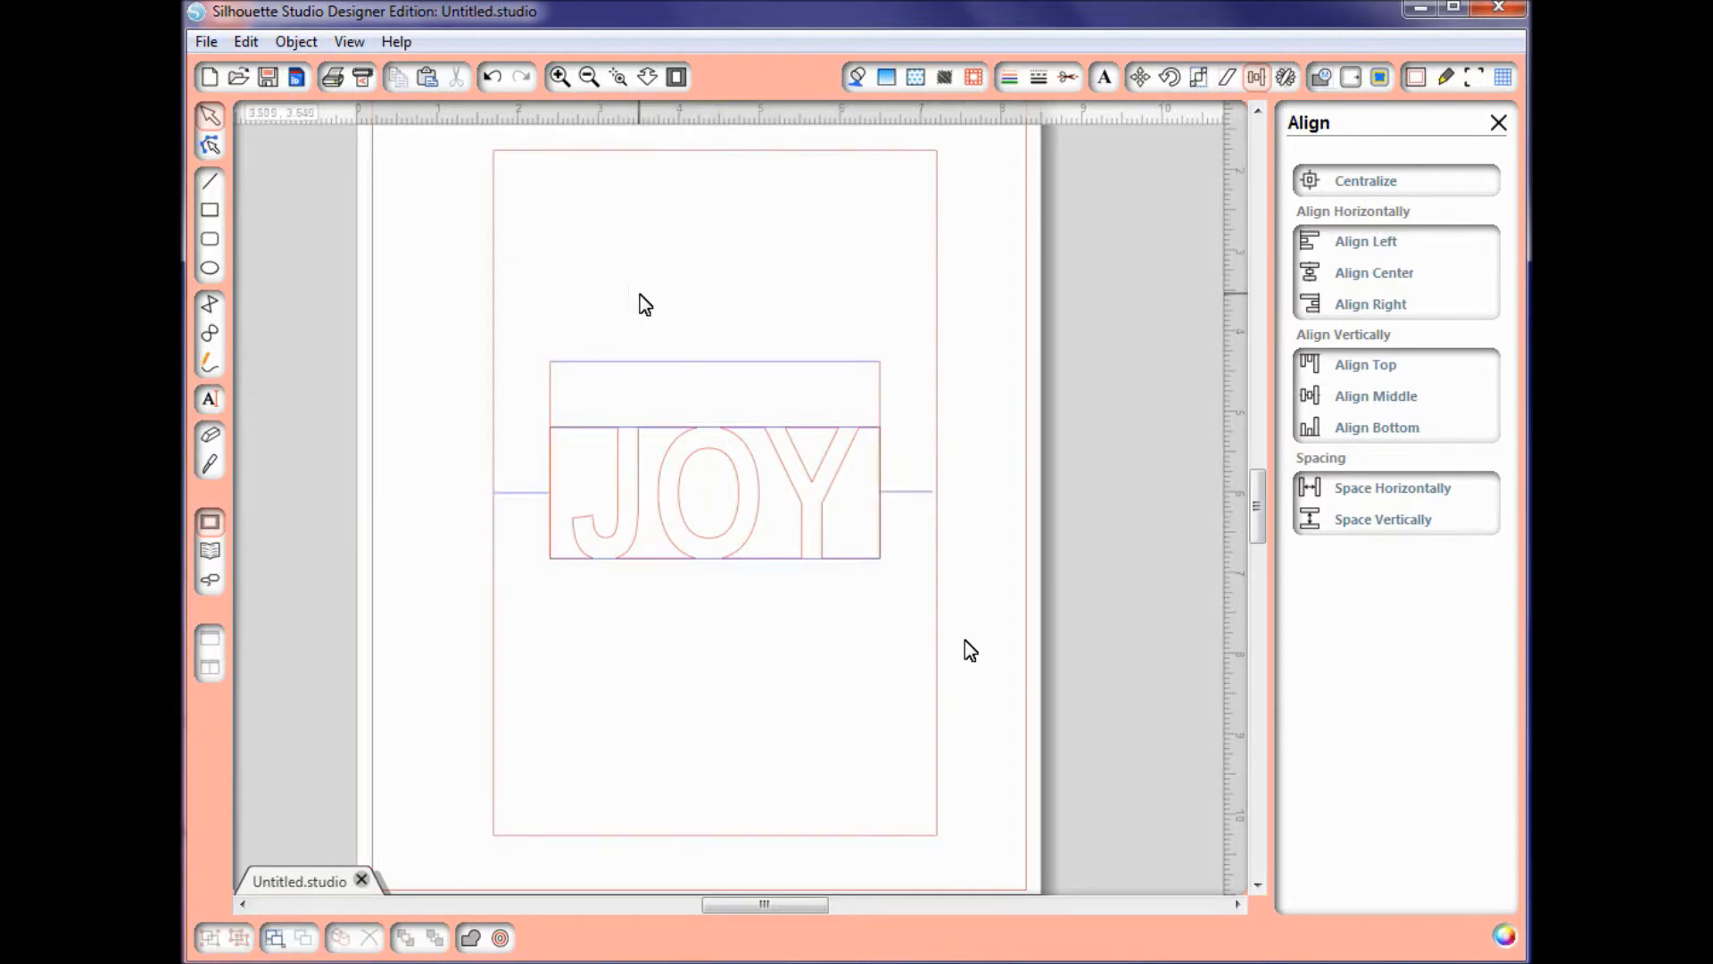
left_click_drag(568, 195, 689, 626)
left_click_drag(539, 170, 695, 495)
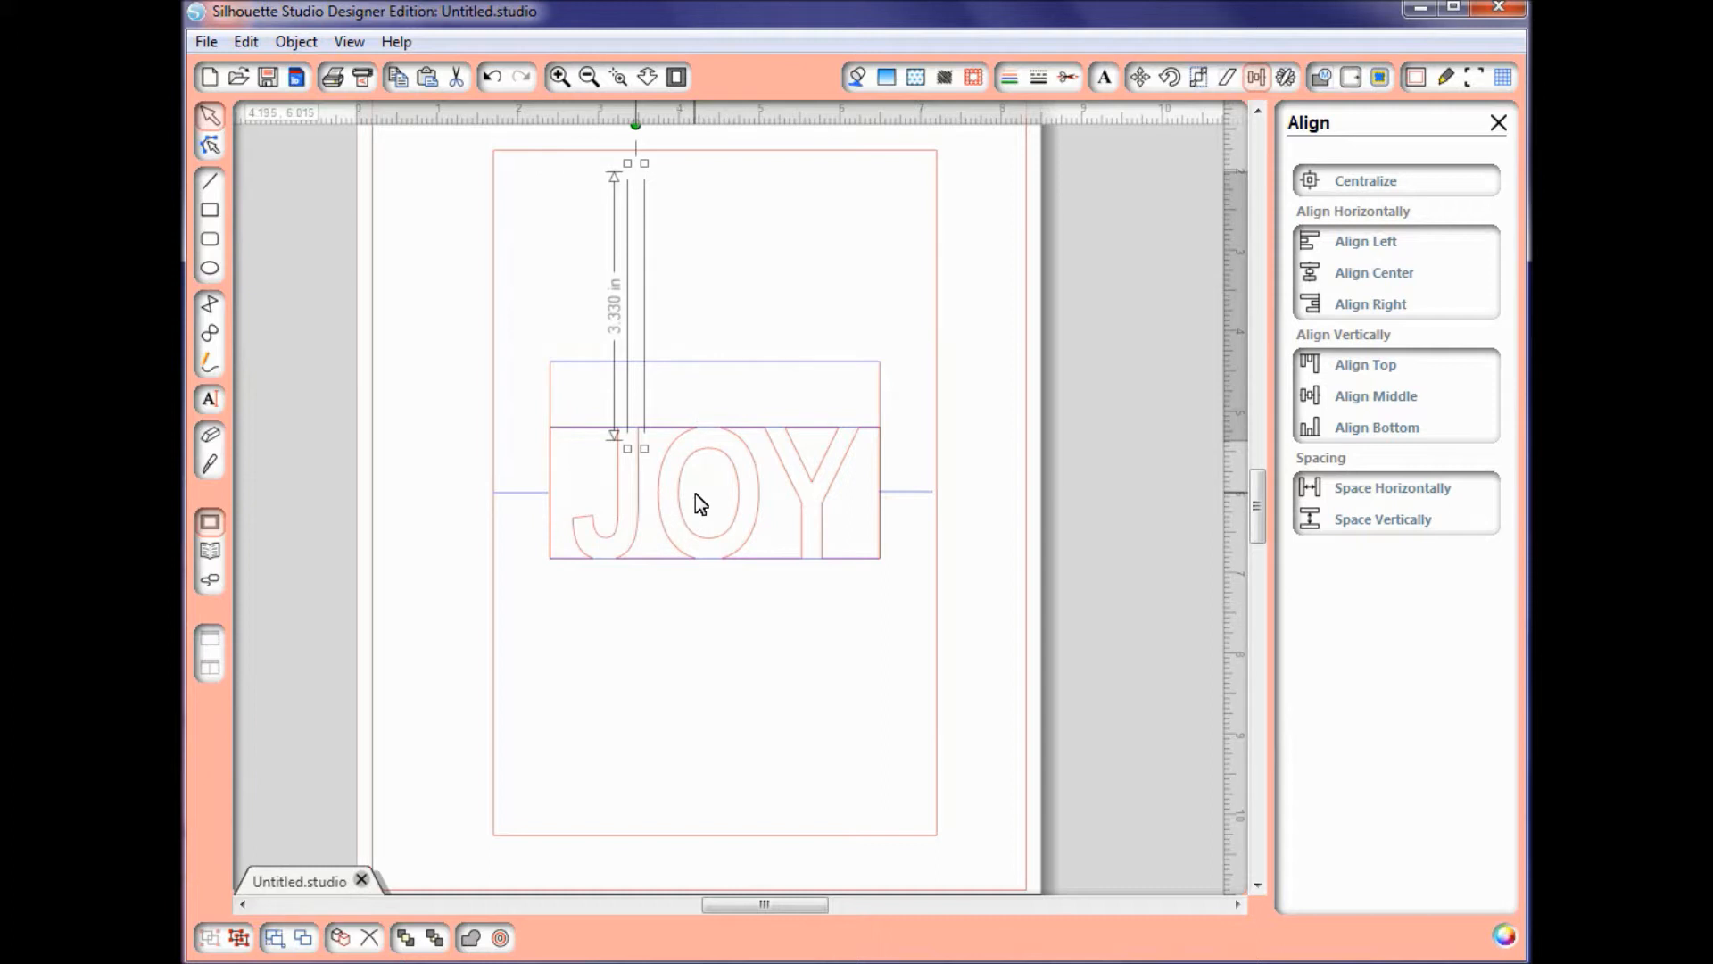
key("Delete")
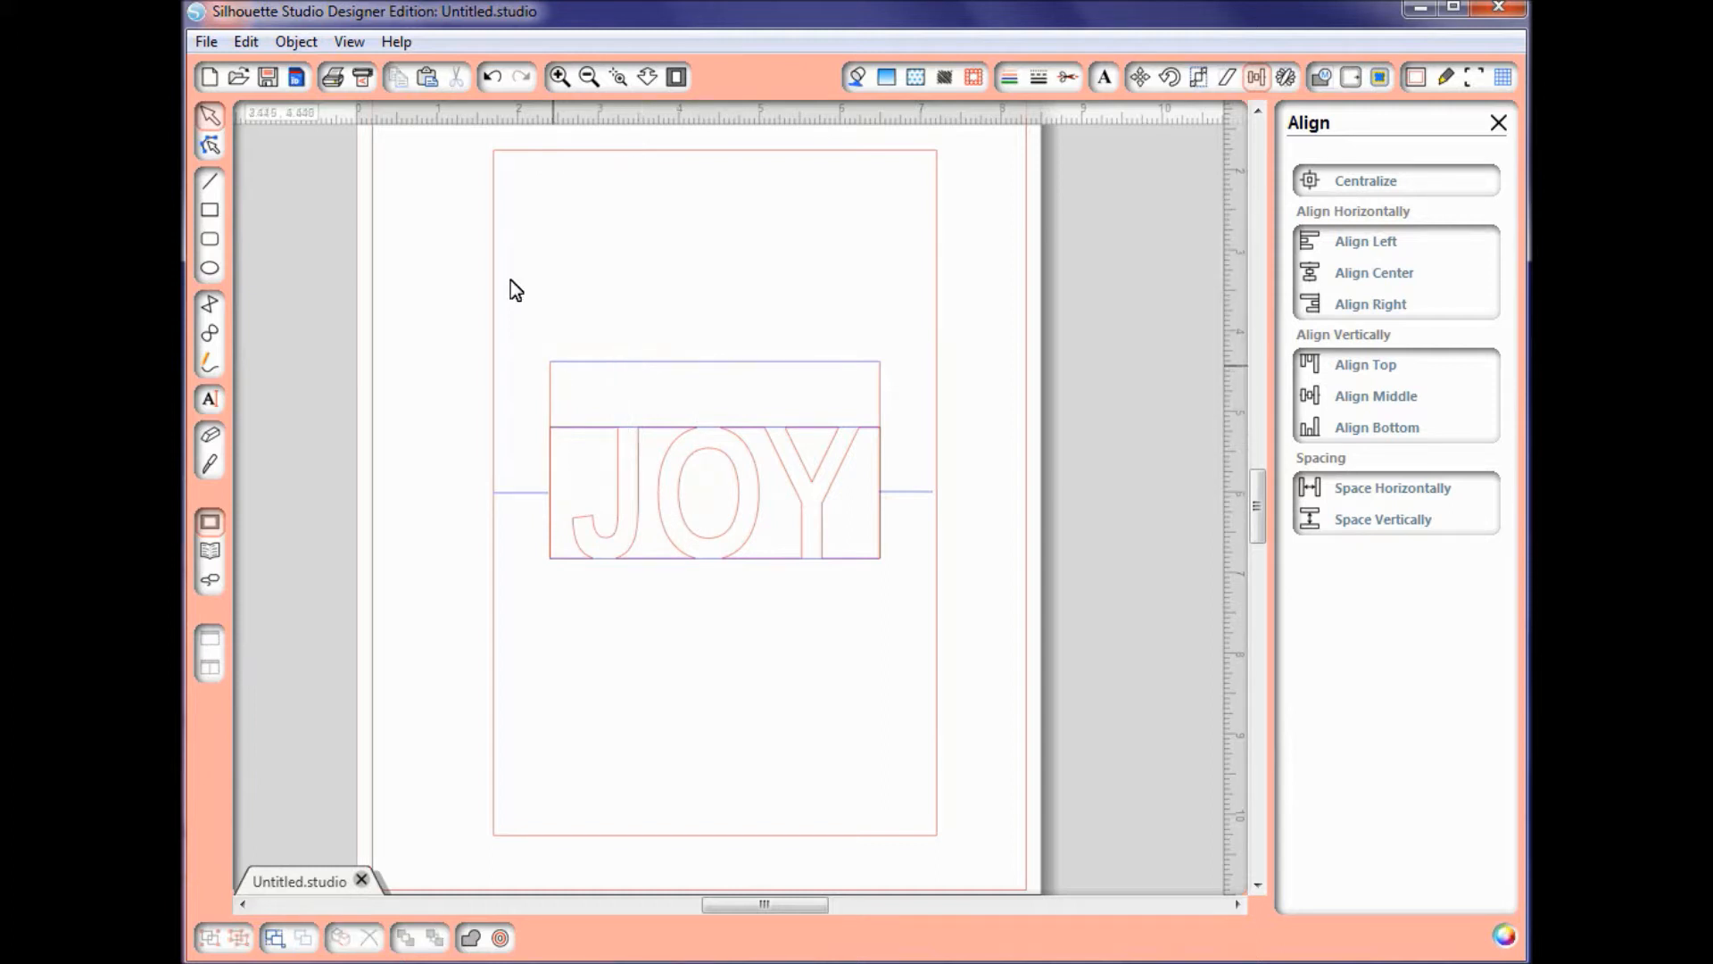
Step: Ungroup all the objects of the card design and display the cut styles of its lines
key("ctrl+a")
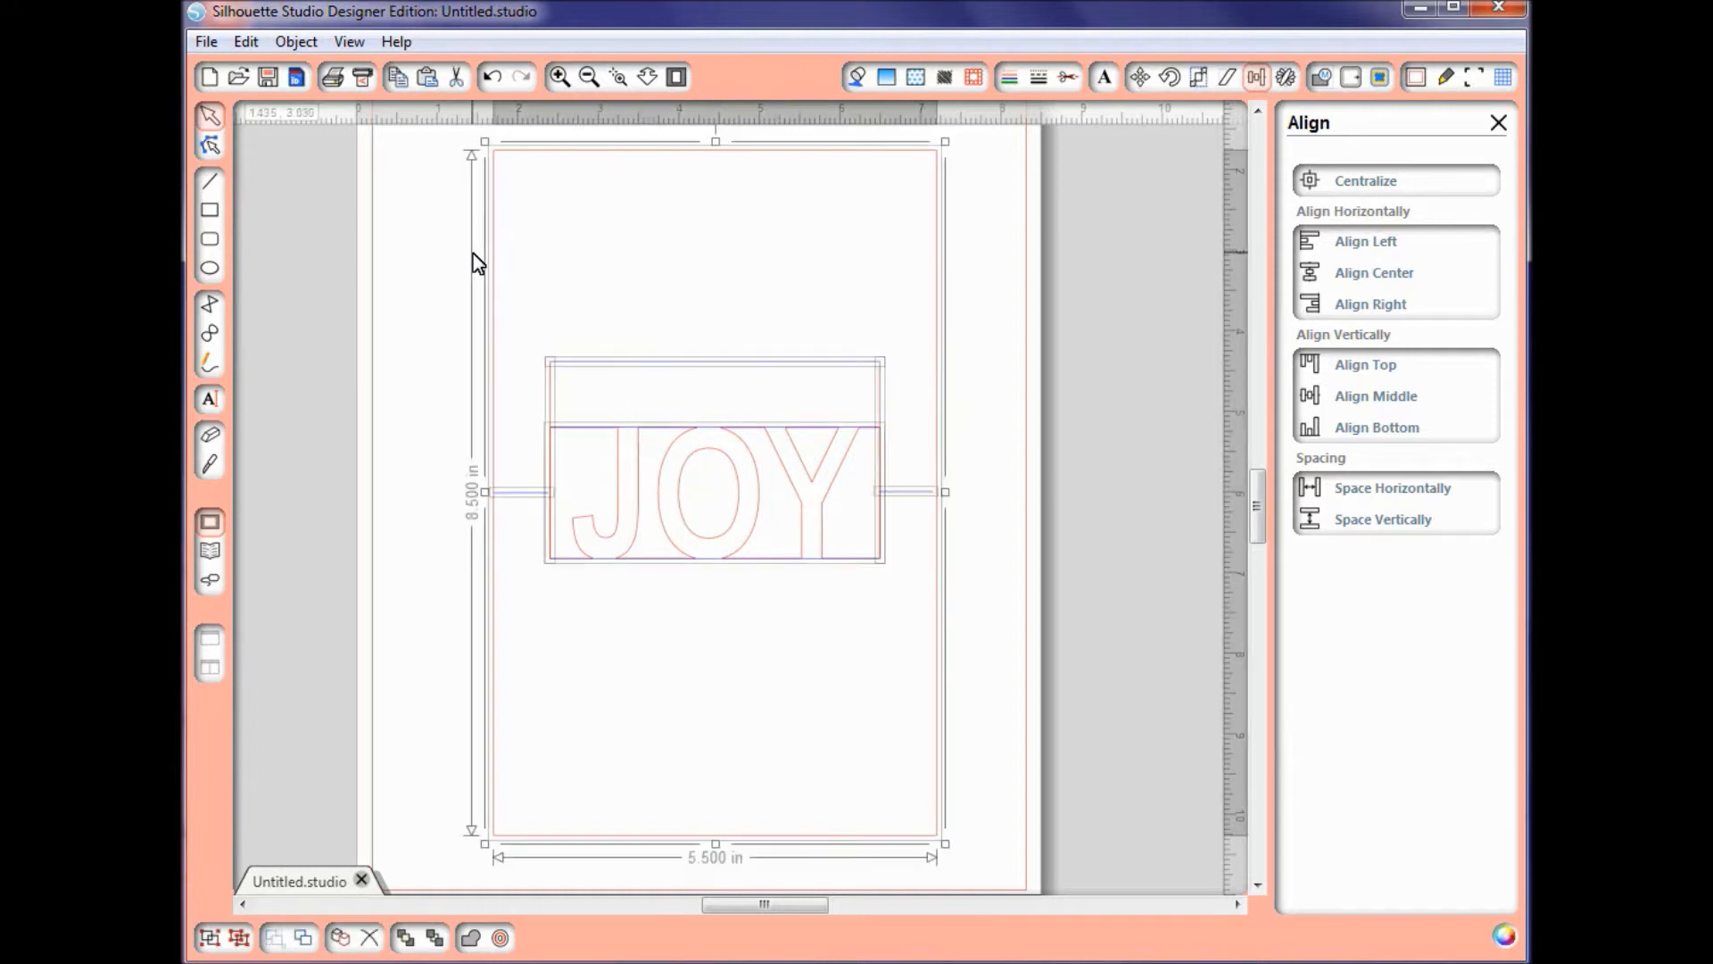
left_click(239, 938)
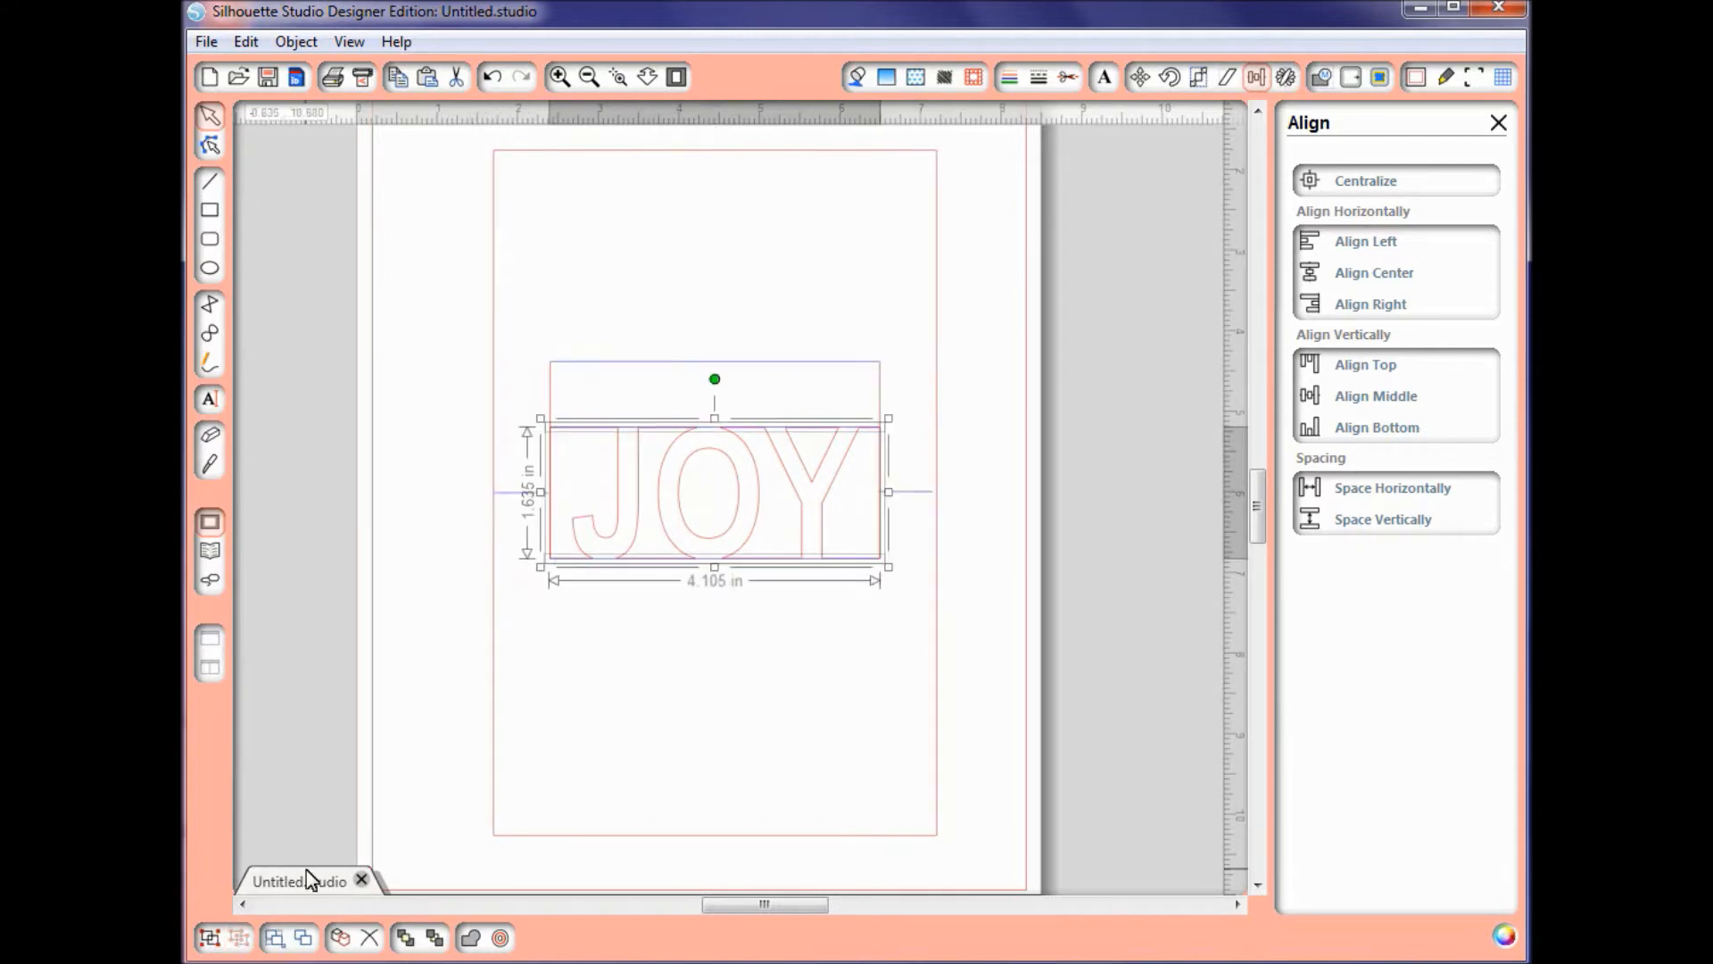
left_click(388, 725)
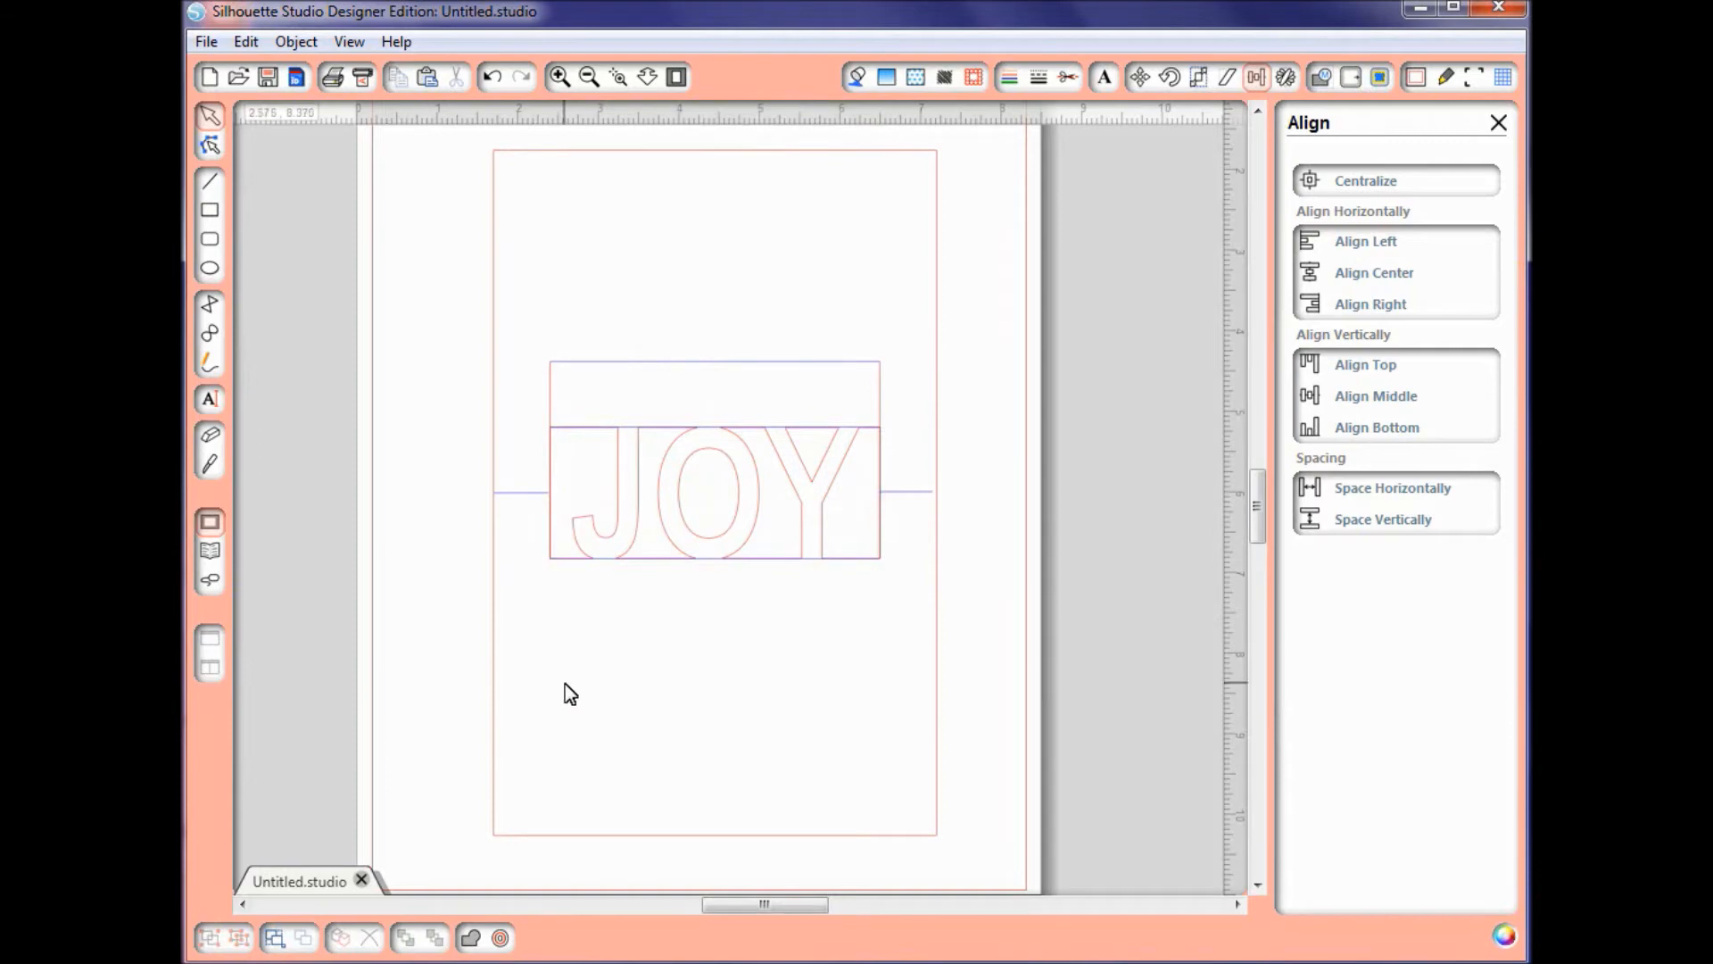
left_click(1068, 78)
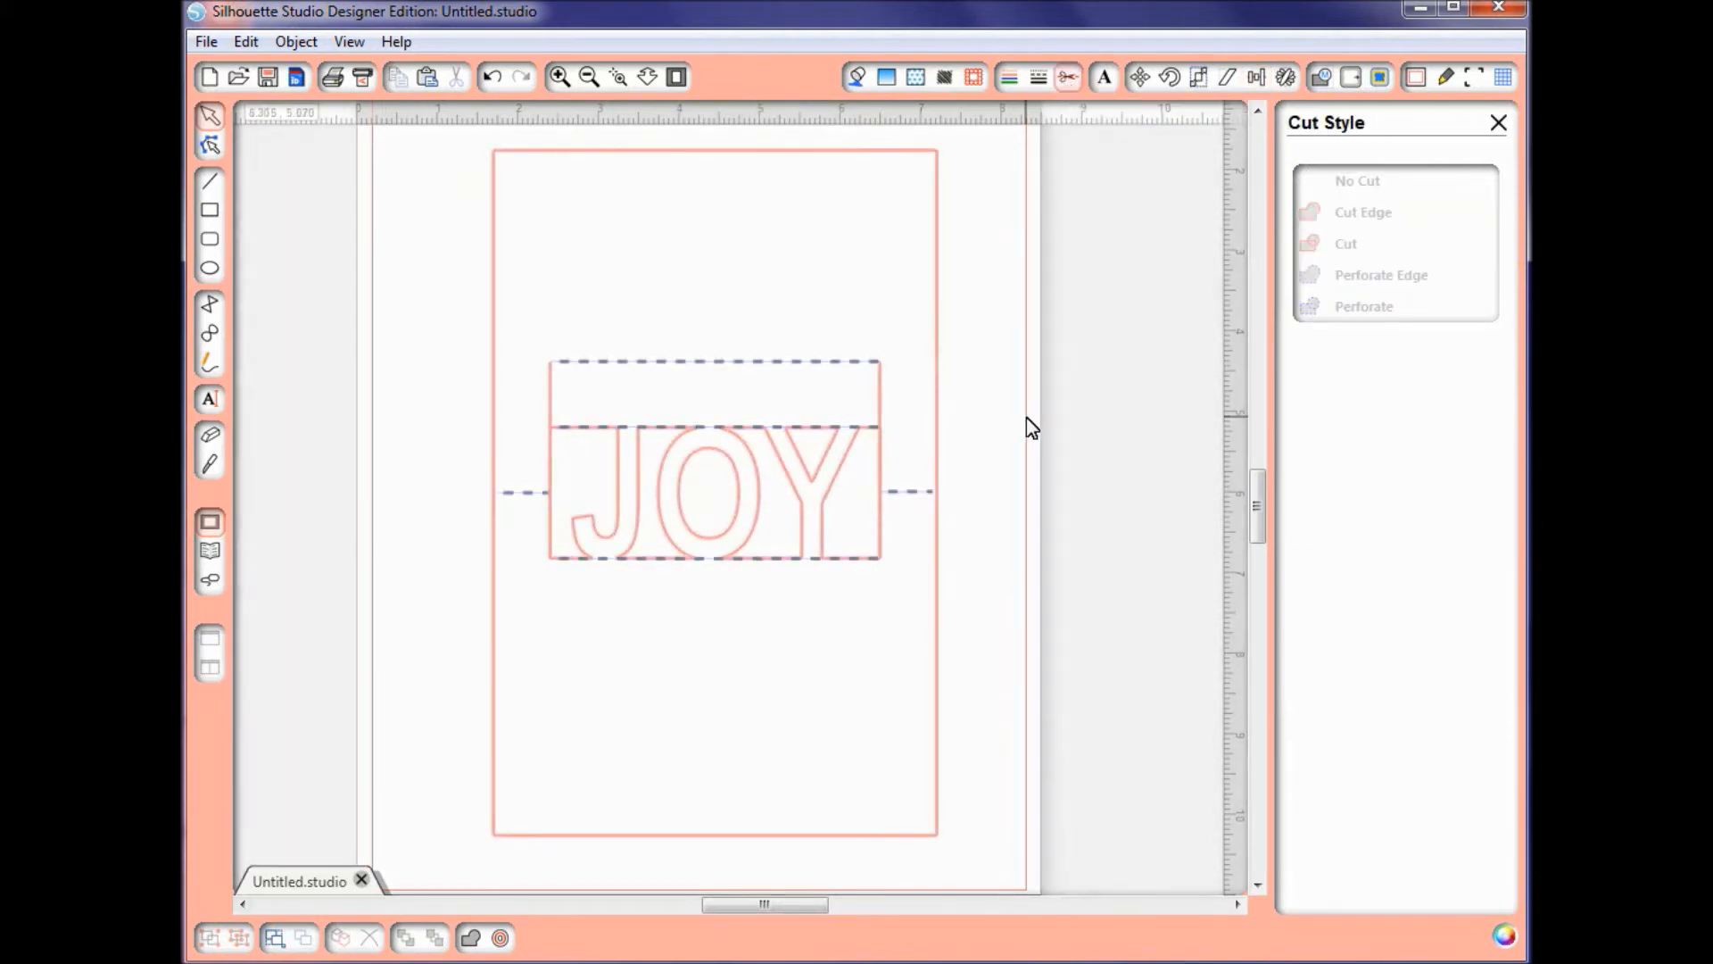